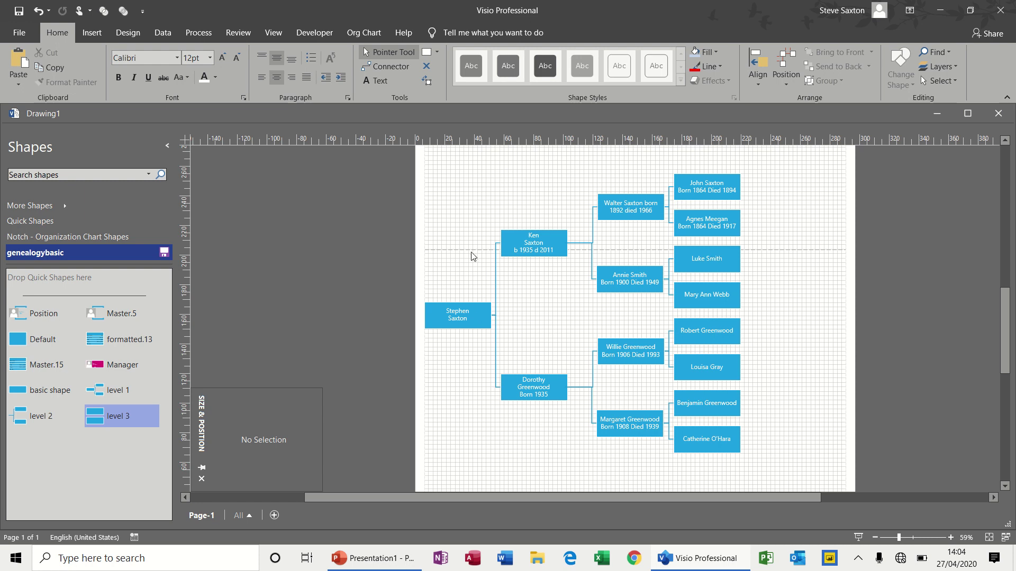
# Switch the Shapes pane to the Notch - Organization Chart Shapes stencil
pyautogui.click(82, 237)
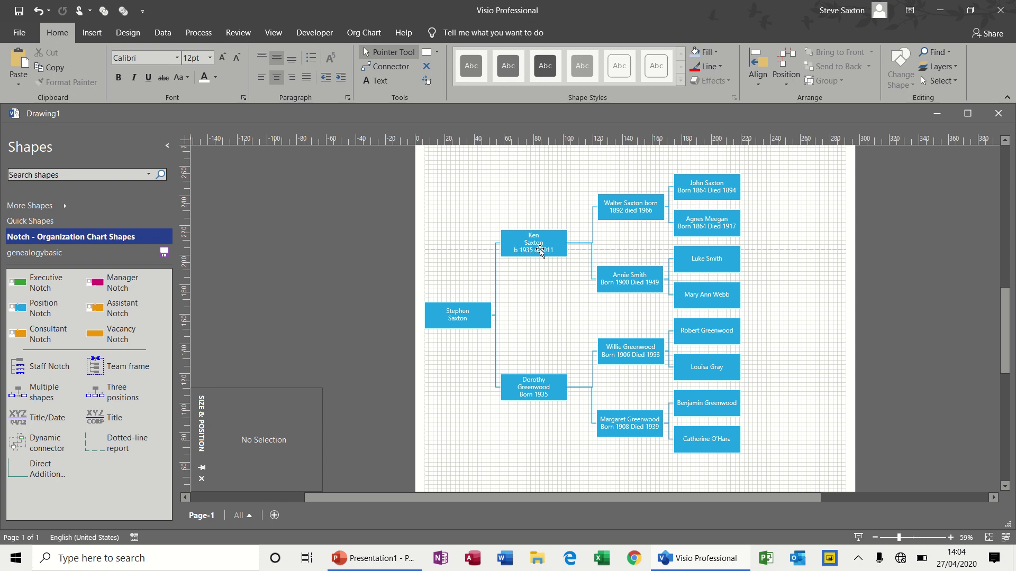
pyautogui.click(548, 247)
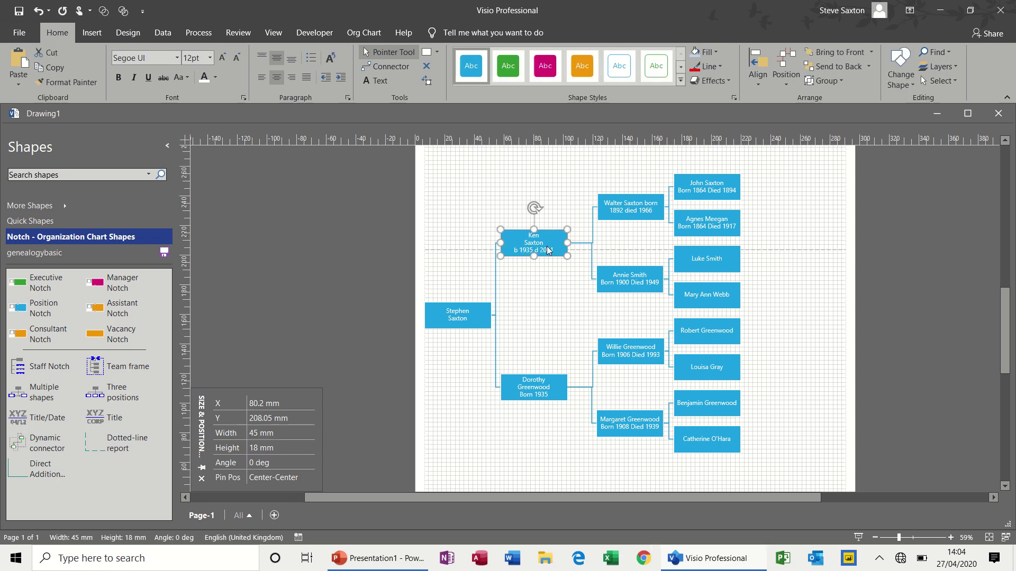
pyautogui.press('Escape')
pyautogui.rightClick(548, 250)
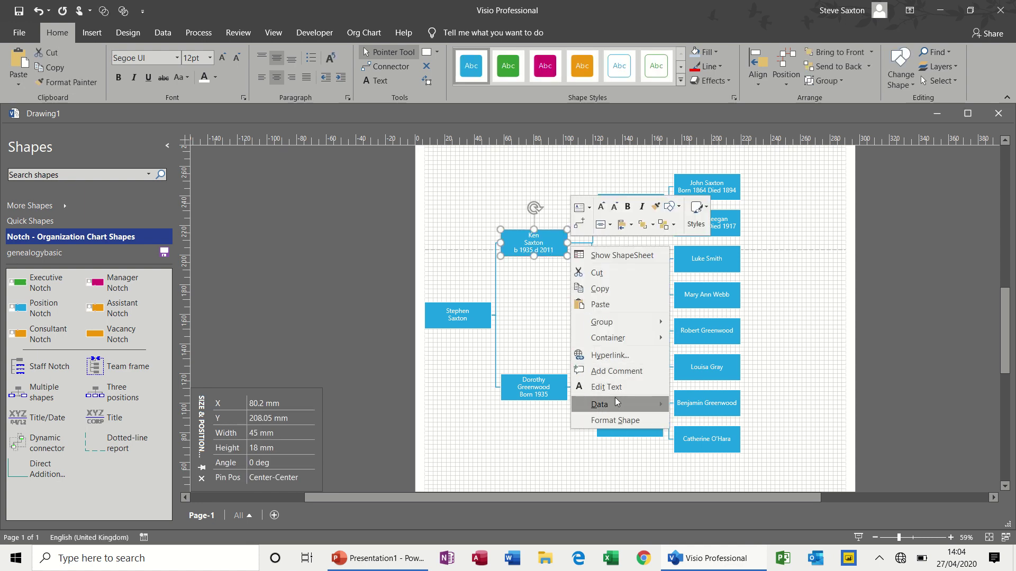
pyautogui.moveTo(618, 404)
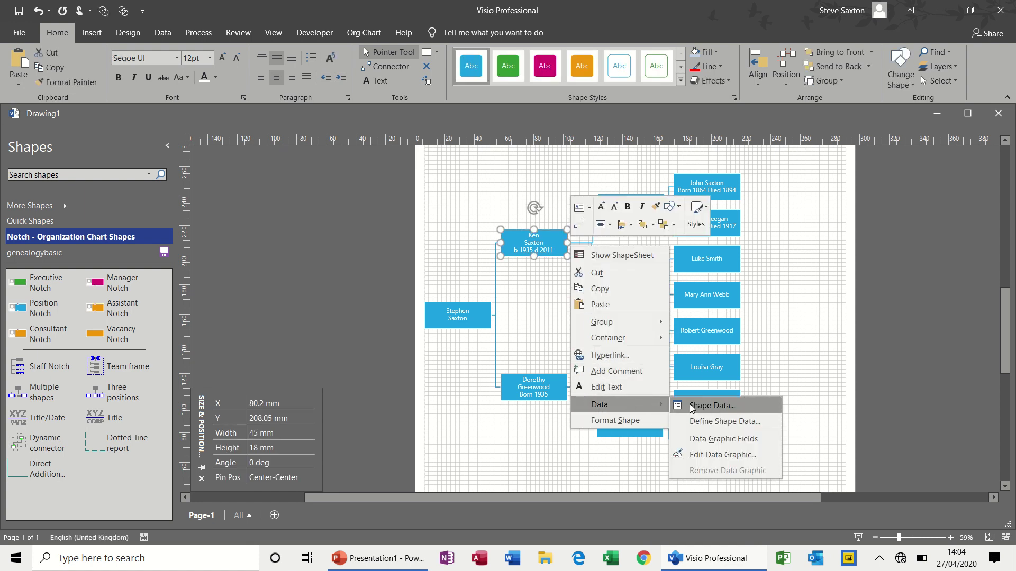
pyautogui.click(690, 408)
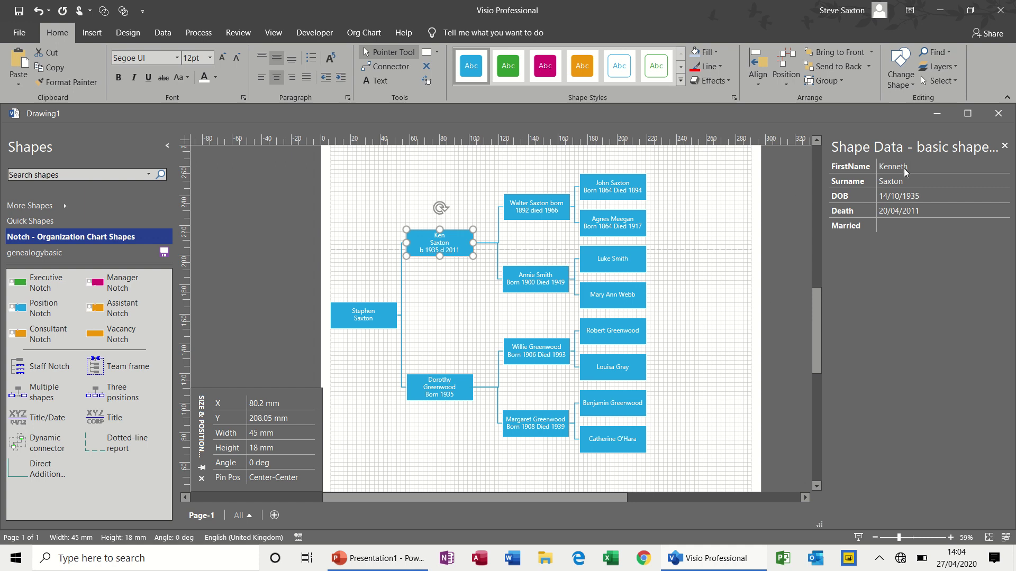
pyautogui.click(463, 385)
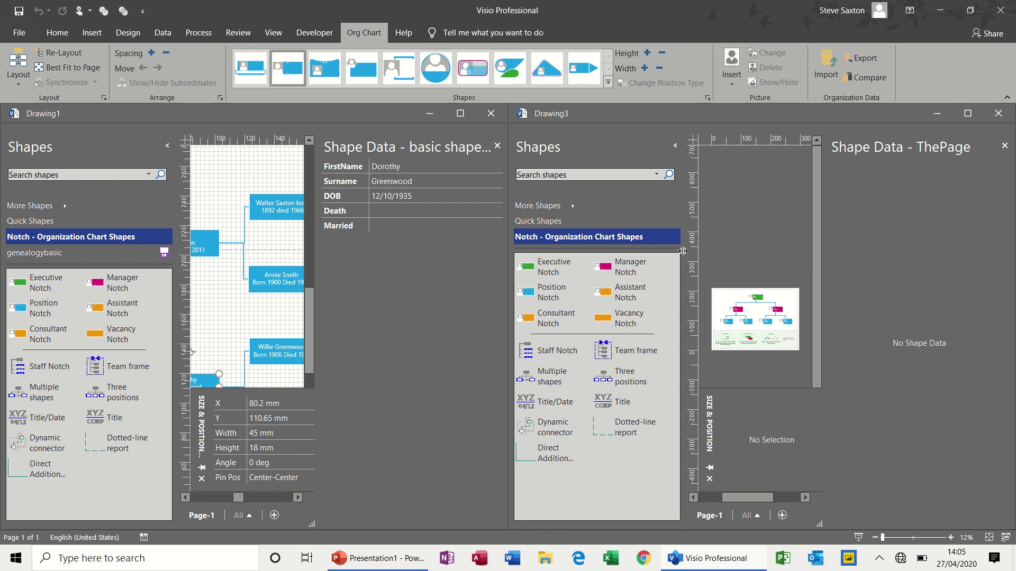
# Close Drawing3's Shape Data pane and window, then create a drawing from the Organization Chart template
pyautogui.click(1004, 146)
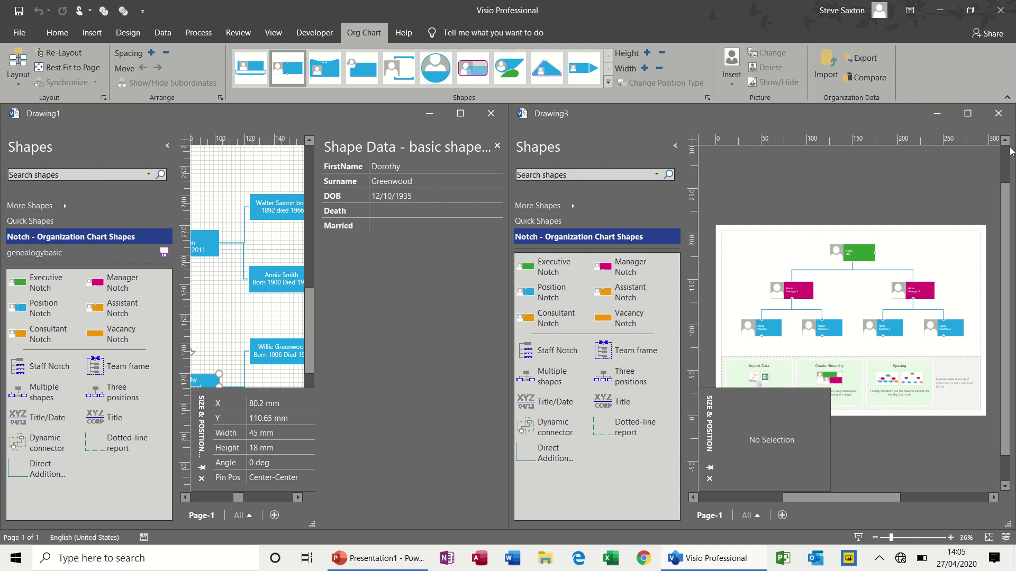
pyautogui.click(998, 113)
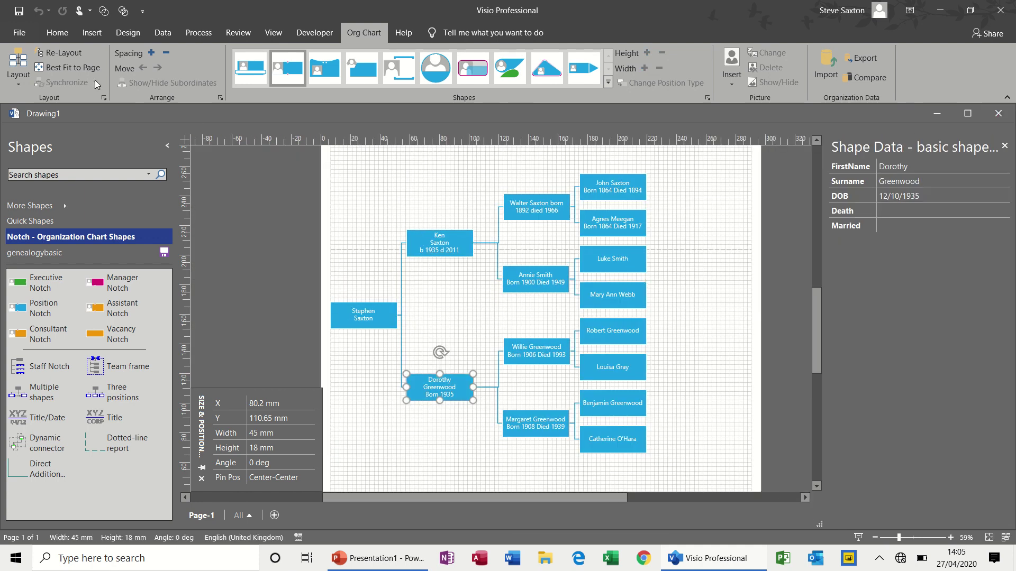
pyautogui.click(27, 35)
pyautogui.click(25, 84)
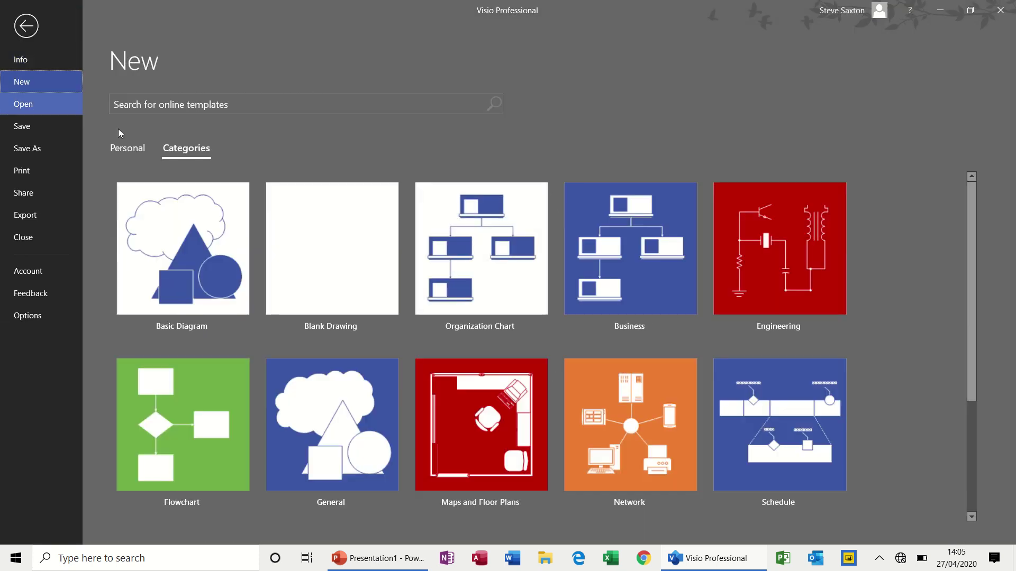
pyautogui.click(506, 302)
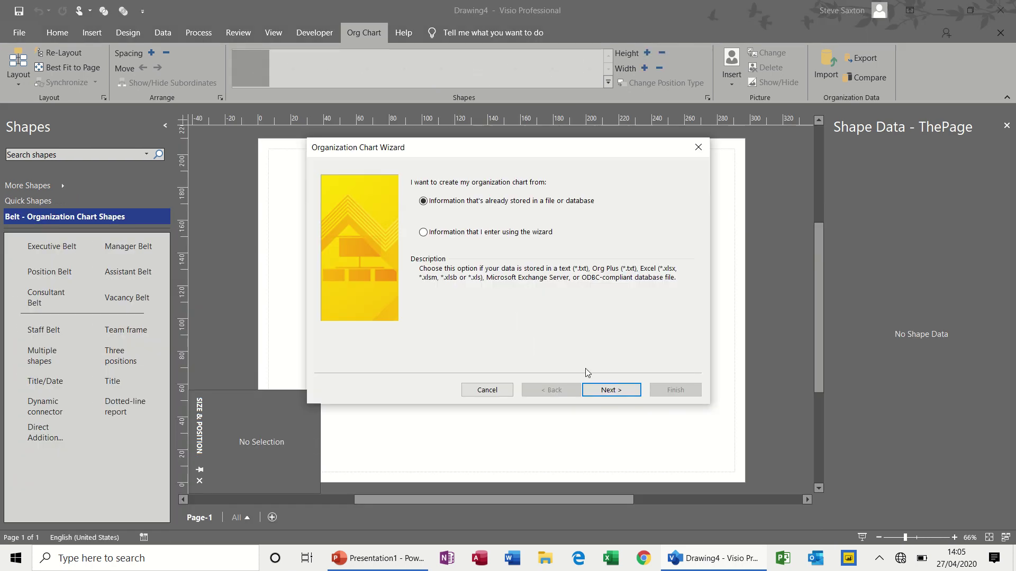
# Cancel the Organization Chart Wizard, turn on the grid, and close the Size & Position window
pyautogui.click(497, 391)
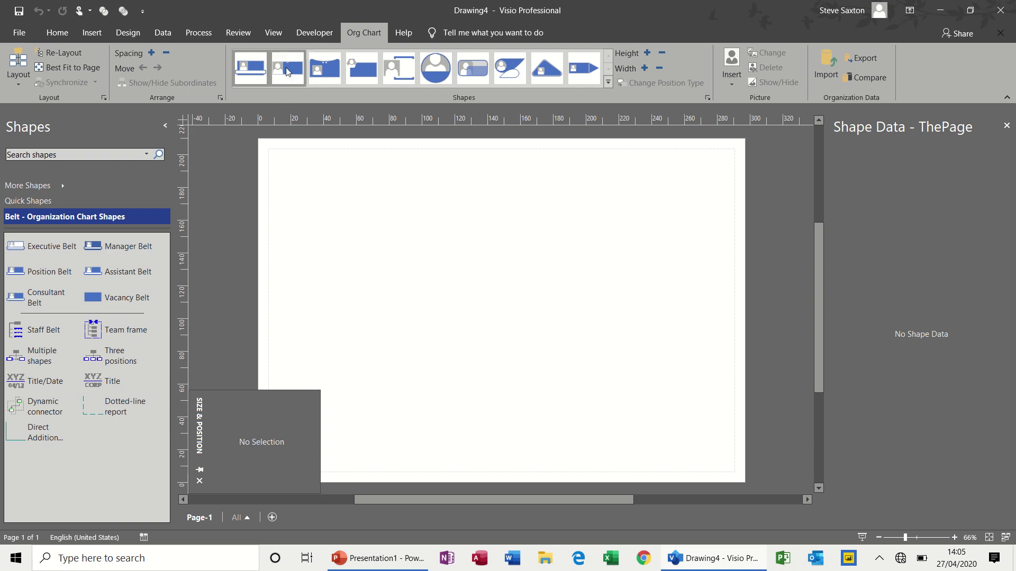
pyautogui.click(281, 37)
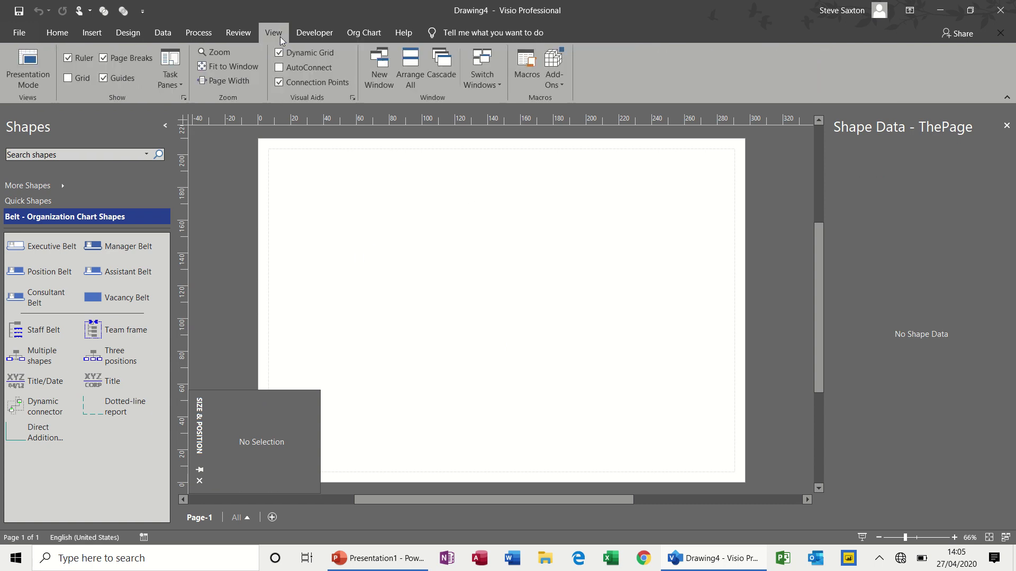
pyautogui.click(74, 80)
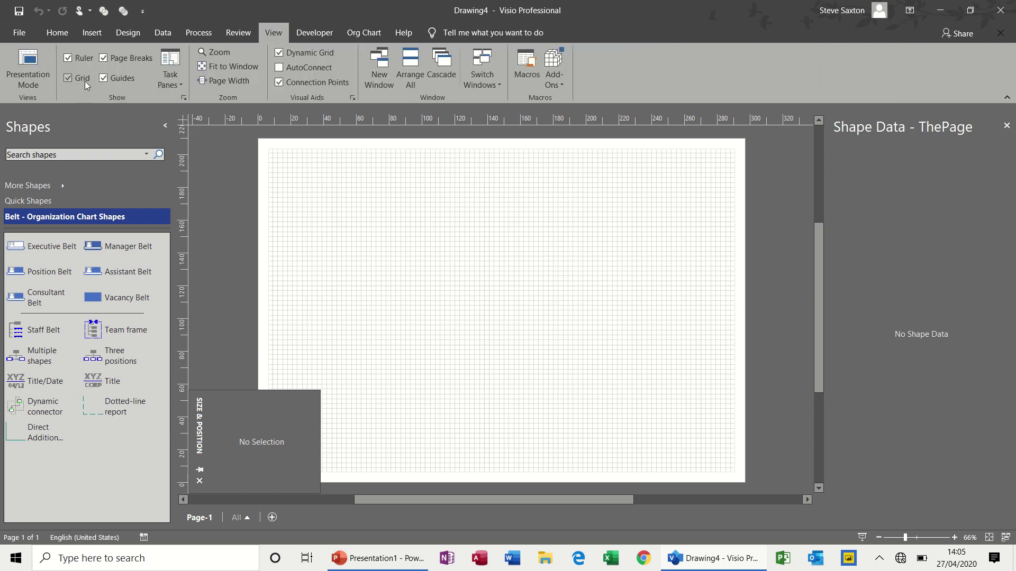
pyautogui.click(200, 481)
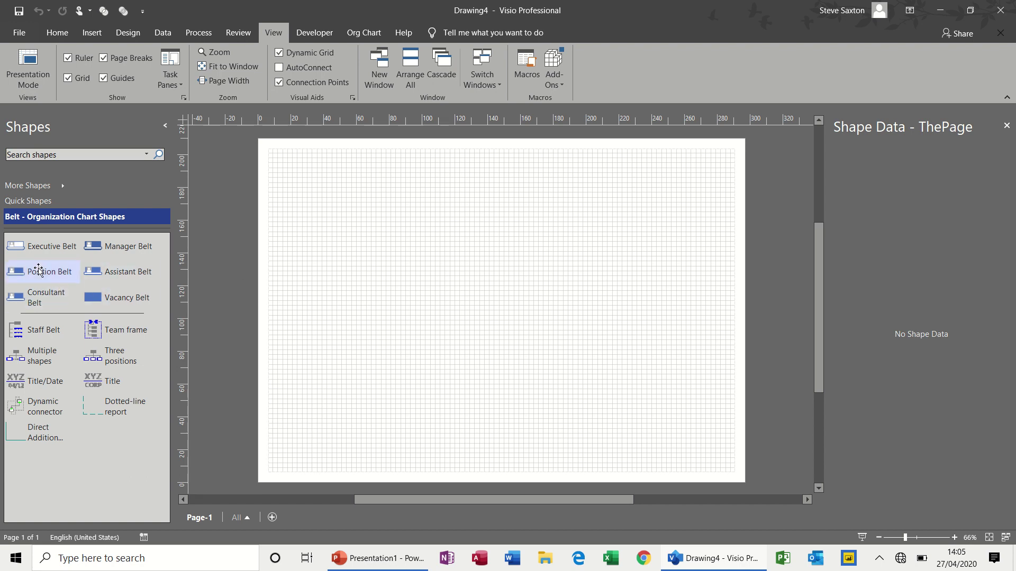
# Place an Executive Belt with two Position Belts reporting to it
pyautogui.moveTo(39, 271); pyautogui.dragTo(353, 237)
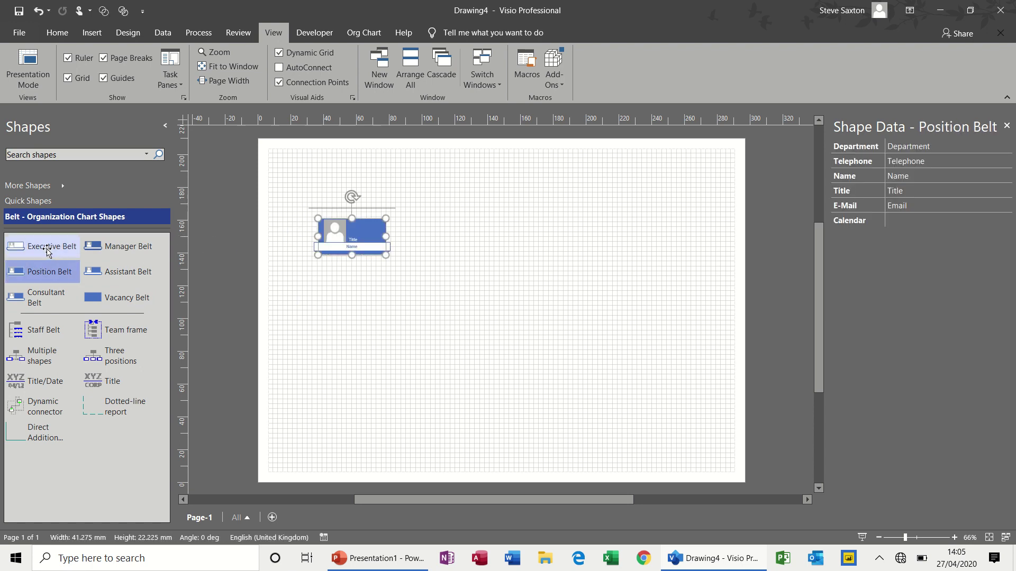
pyautogui.moveTo(48, 251); pyautogui.dragTo(486, 173)
pyautogui.moveTo(375, 225); pyautogui.dragTo(471, 173)
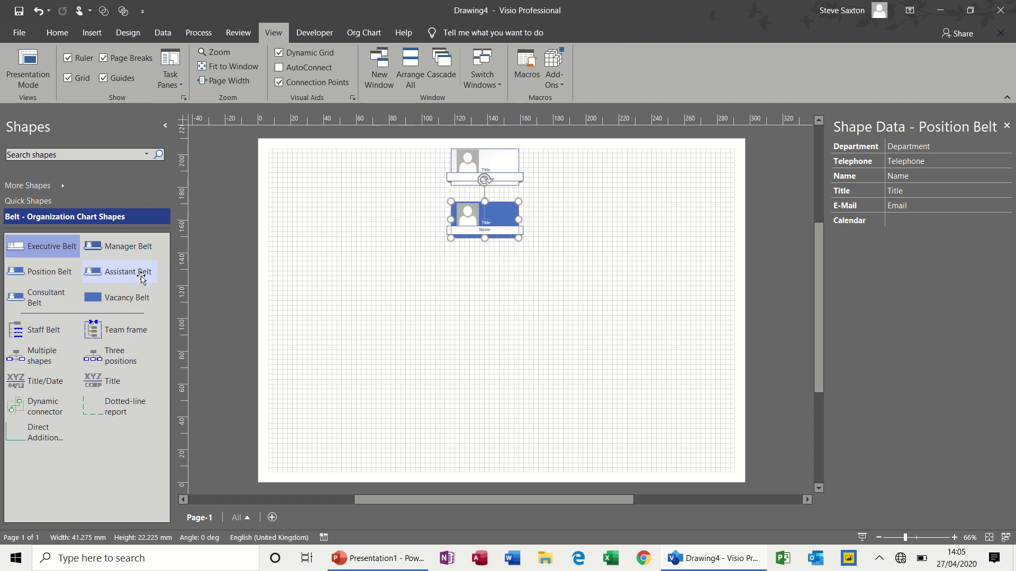
pyautogui.moveTo(32, 274); pyautogui.dragTo(483, 179)
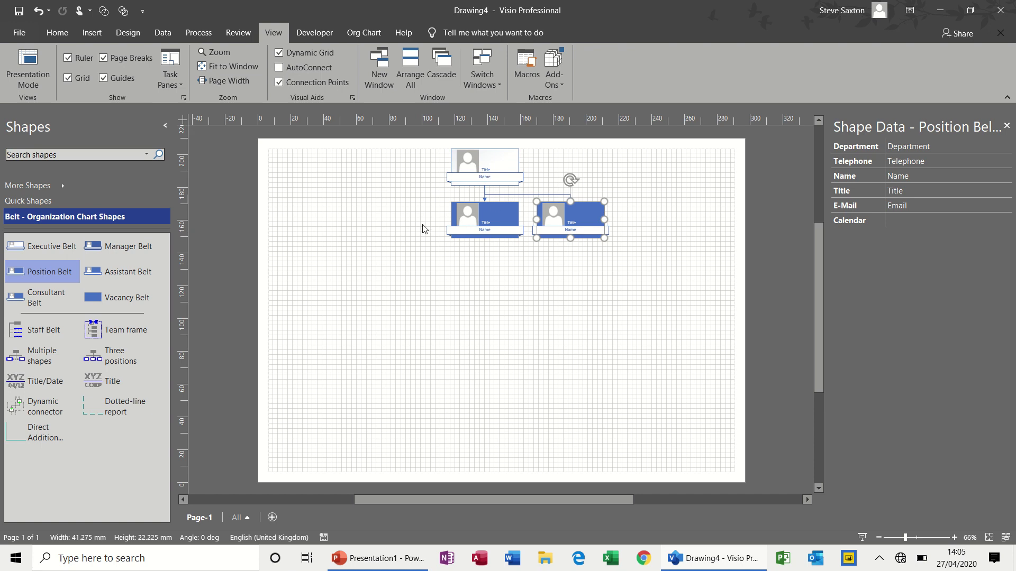
pyautogui.moveTo(461, 225); pyautogui.dragTo(387, 225)
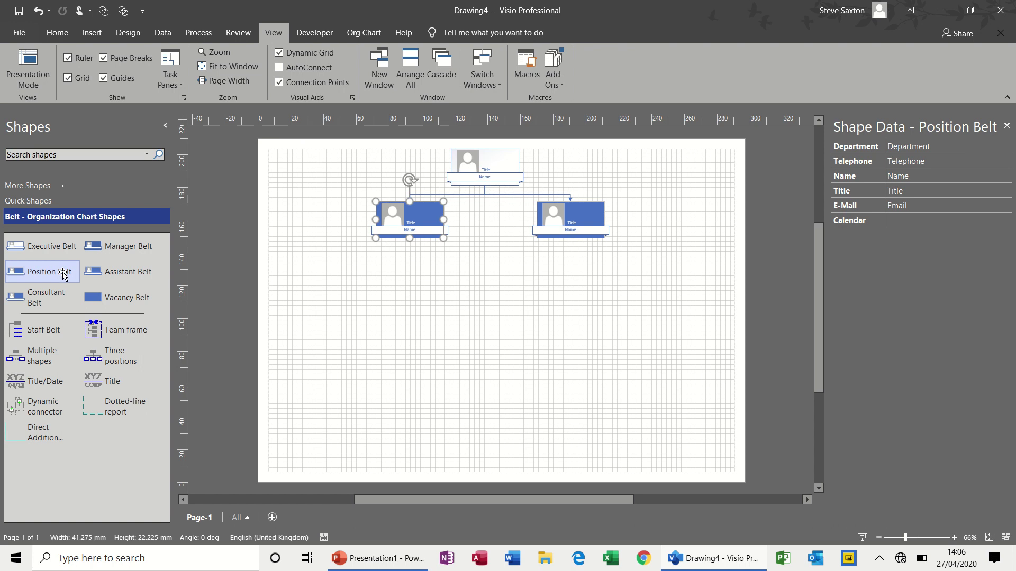
# Add two Position Belts under the left belt and select the newest one
pyautogui.moveTo(66, 273); pyautogui.dragTo(407, 225)
pyautogui.moveTo(412, 263); pyautogui.dragTo(319, 263)
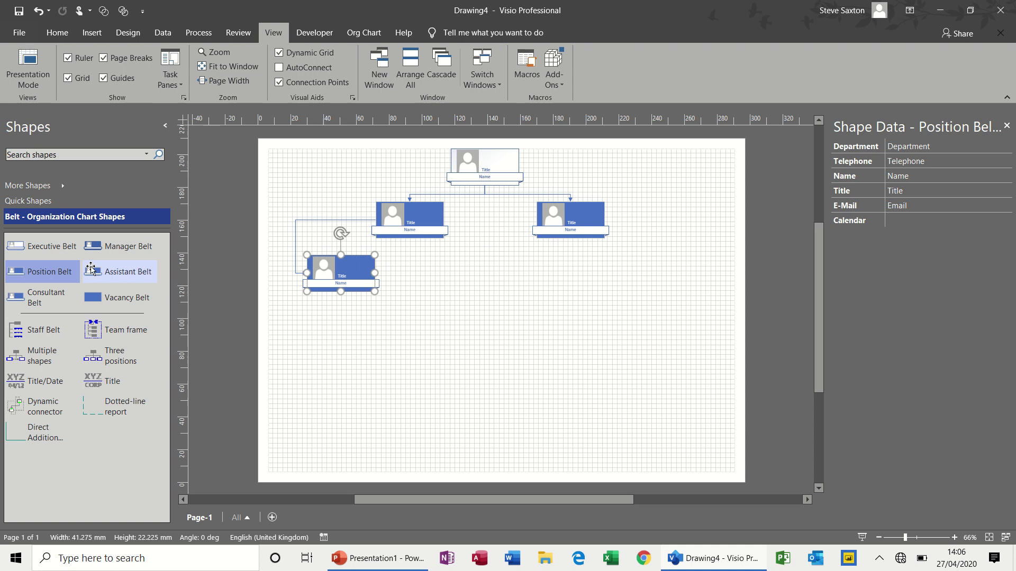
pyautogui.moveTo(48, 272); pyautogui.dragTo(417, 214)
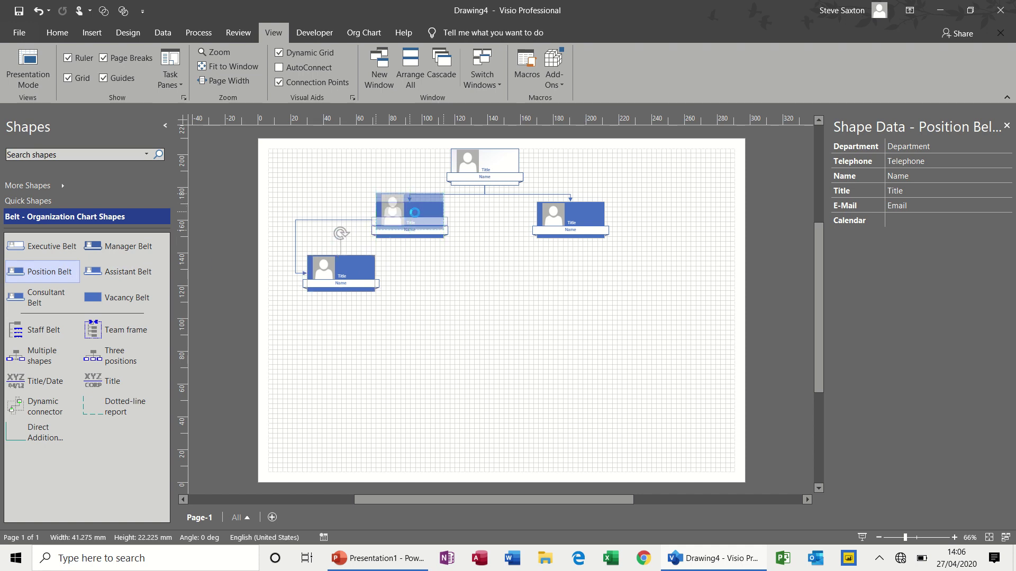
pyautogui.moveTo(439, 306); pyautogui.dragTo(438, 259)
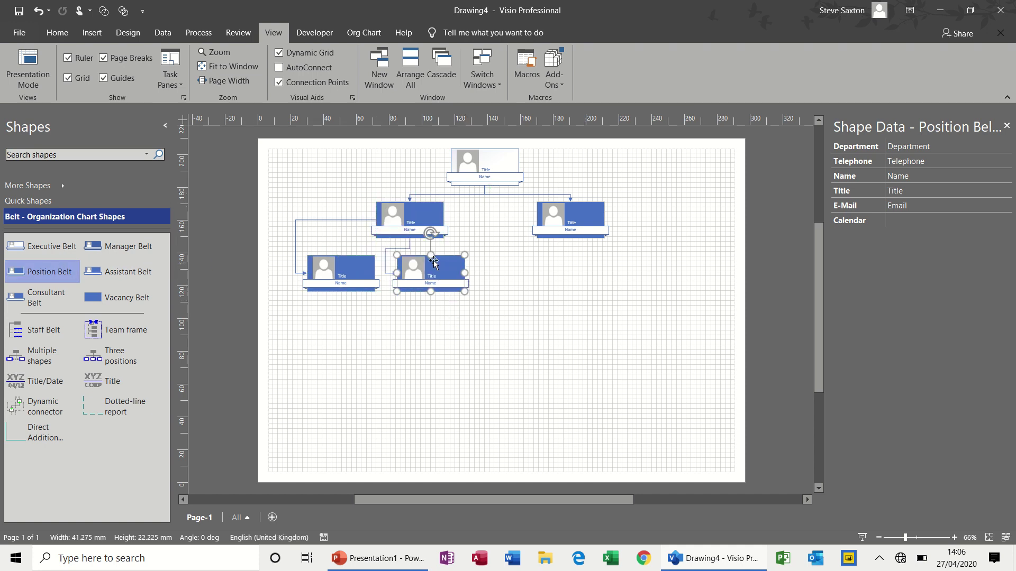
pyautogui.click(311, 221)
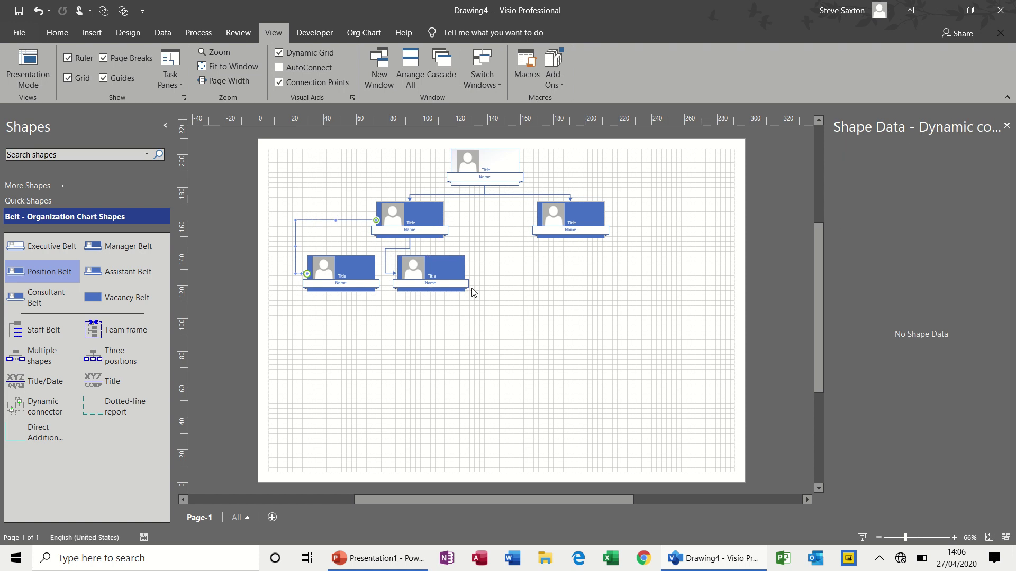
pyautogui.click(434, 276)
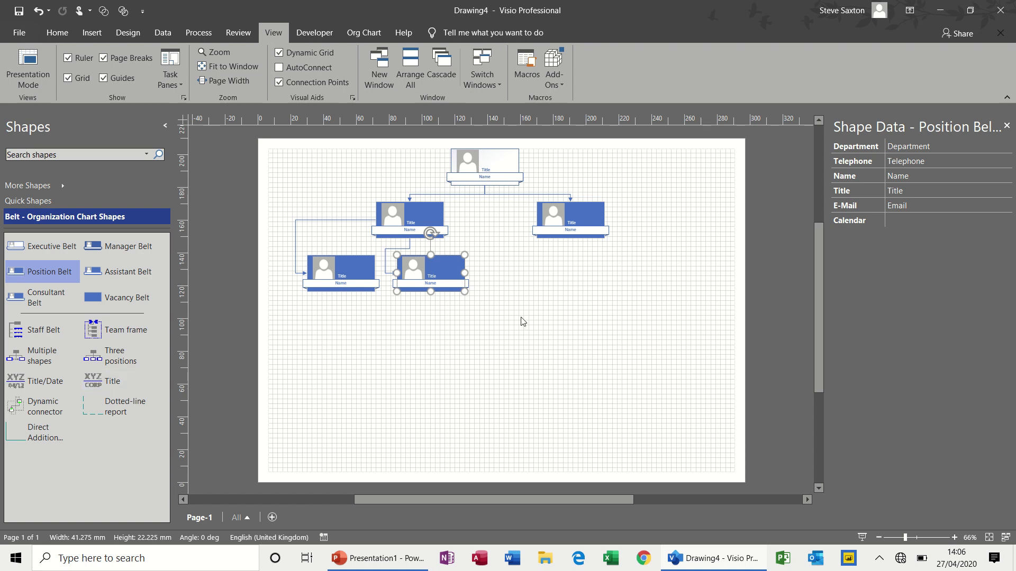
# Open the lower belt's Define Shape Data and delete Department, Telephone, Name, Title and E-Mail
pyautogui.rightClick(447, 267)
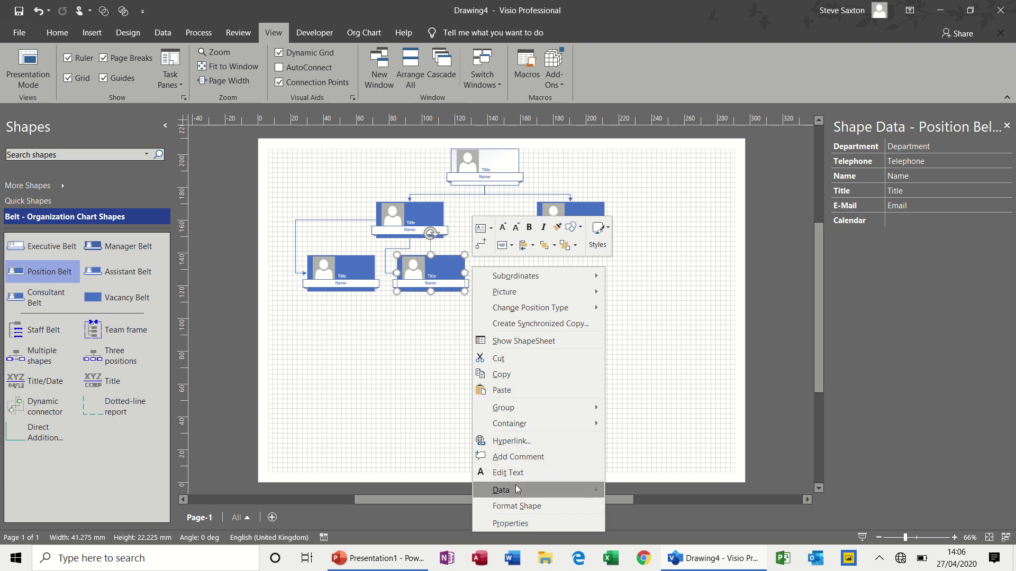
pyautogui.moveTo(517, 489)
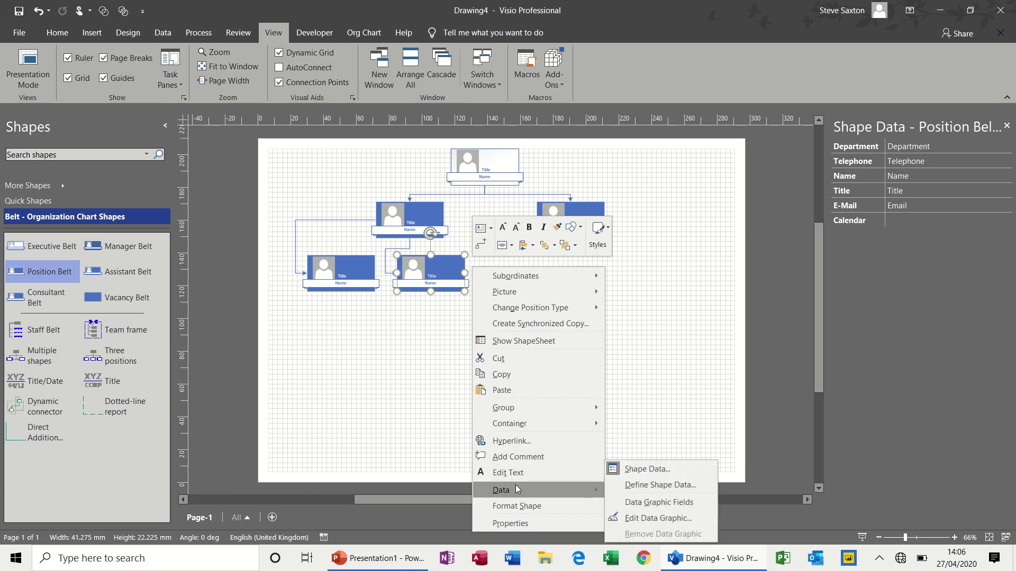
pyautogui.click(628, 486)
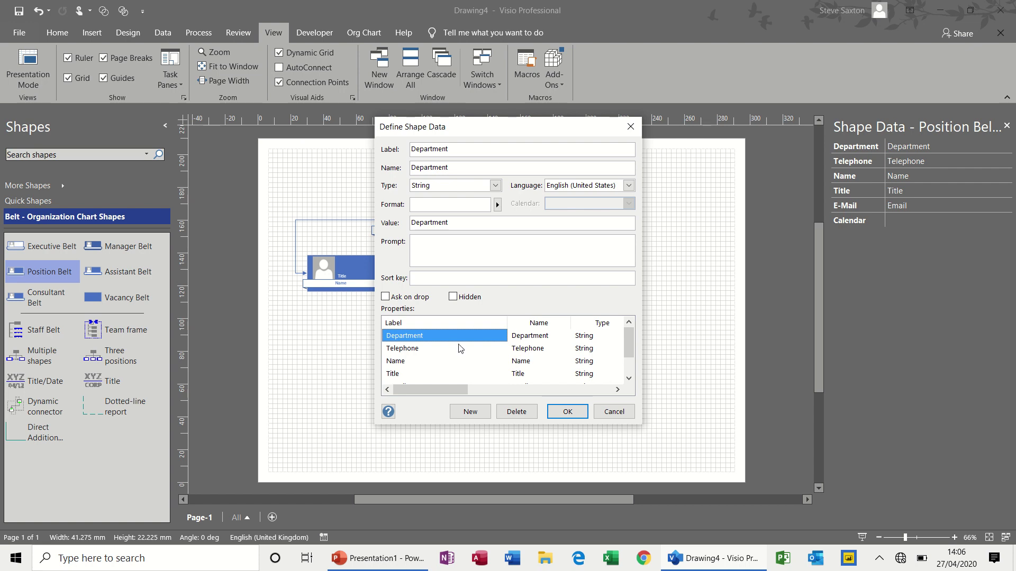
pyautogui.click(519, 413)
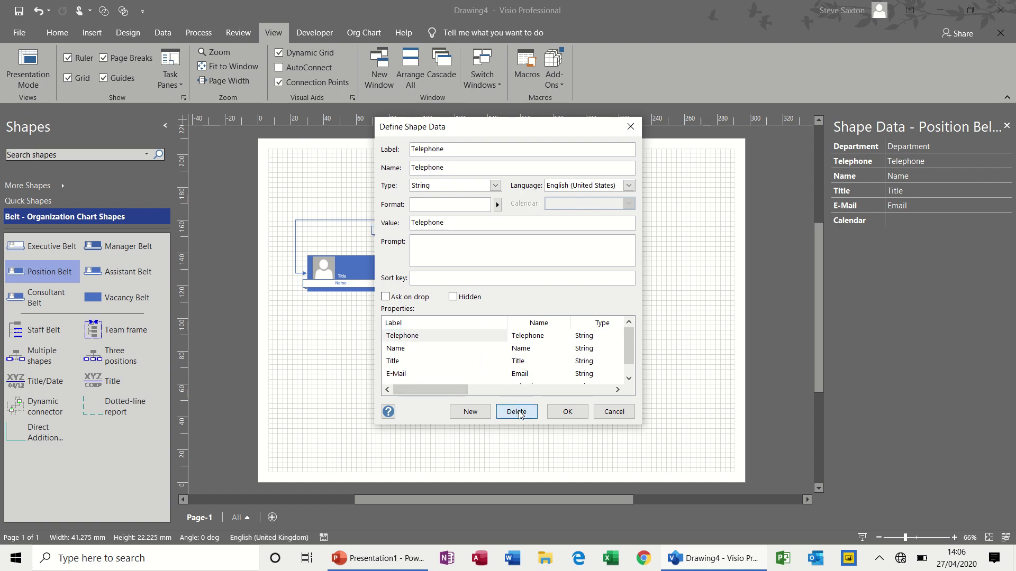
pyautogui.click(519, 414)
pyautogui.click(519, 414)
pyautogui.click(519, 414)
pyautogui.click(519, 414)
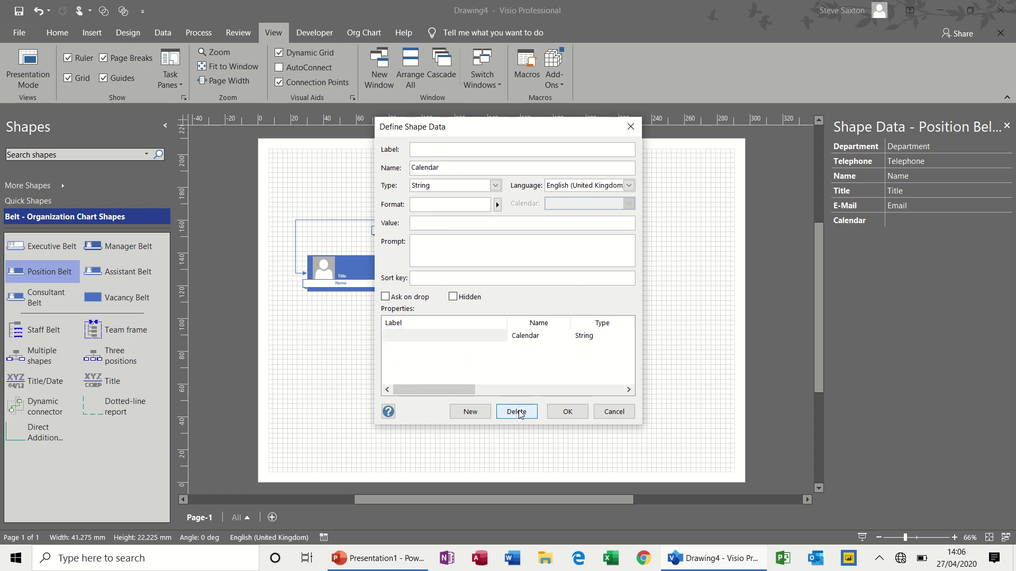
# Rename the remaining Calendar property to Name
pyautogui.click(434, 147)
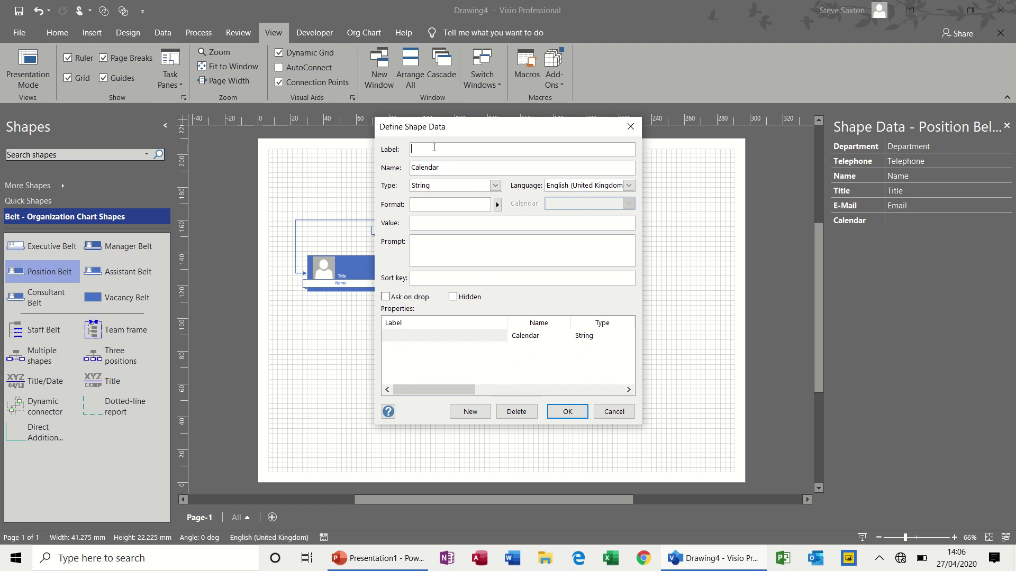
pyautogui.write('Name')
pyautogui.moveTo(443, 165); pyautogui.dragTo(398, 174)
pyautogui.write('Nam')
# Add a new DOB property, leaving its type as String
pyautogui.click(469, 411)
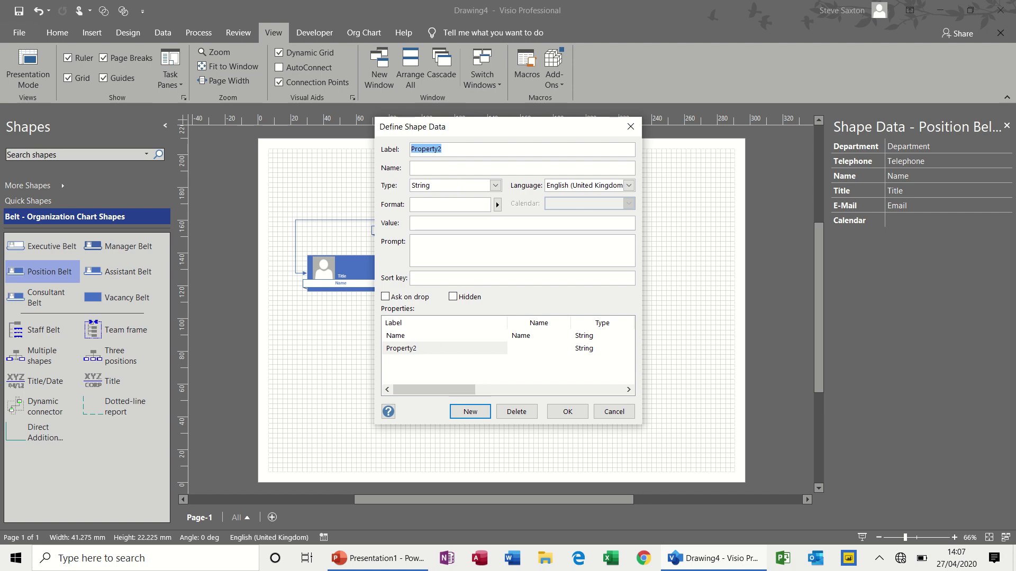
pyautogui.write('DOB')
pyautogui.click(497, 206)
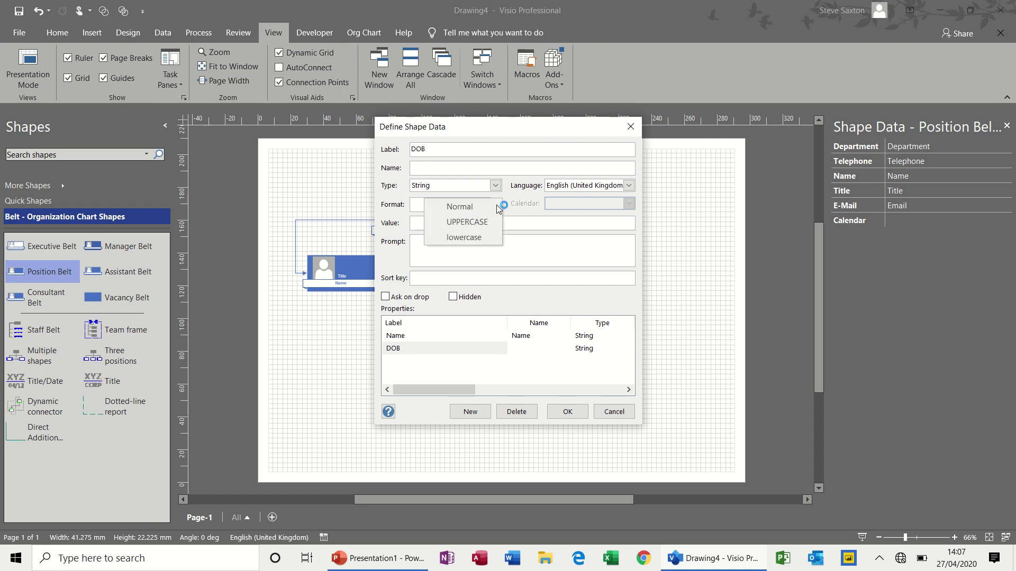
pyautogui.click(496, 204)
pyautogui.click(495, 185)
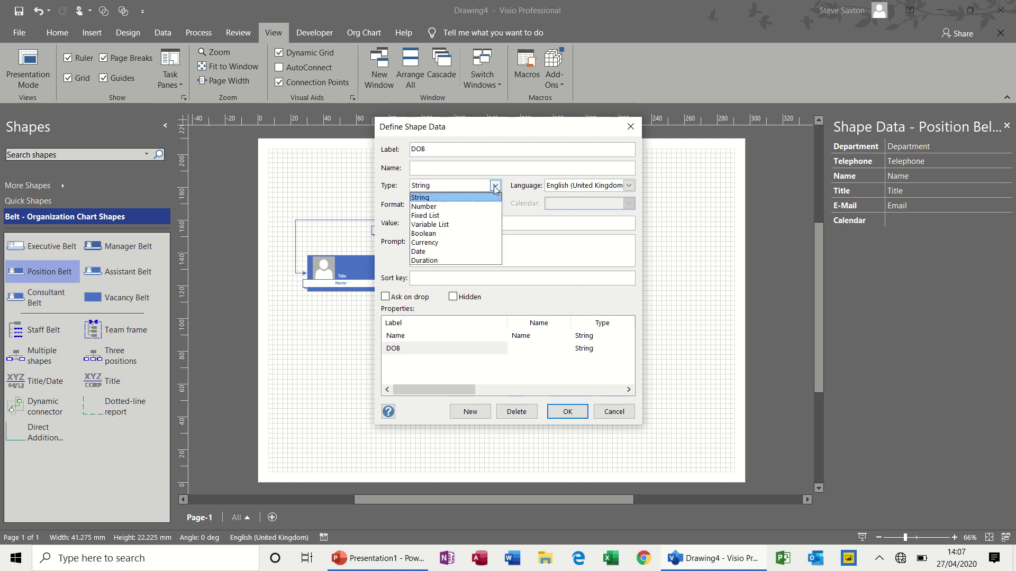
pyautogui.click(462, 250)
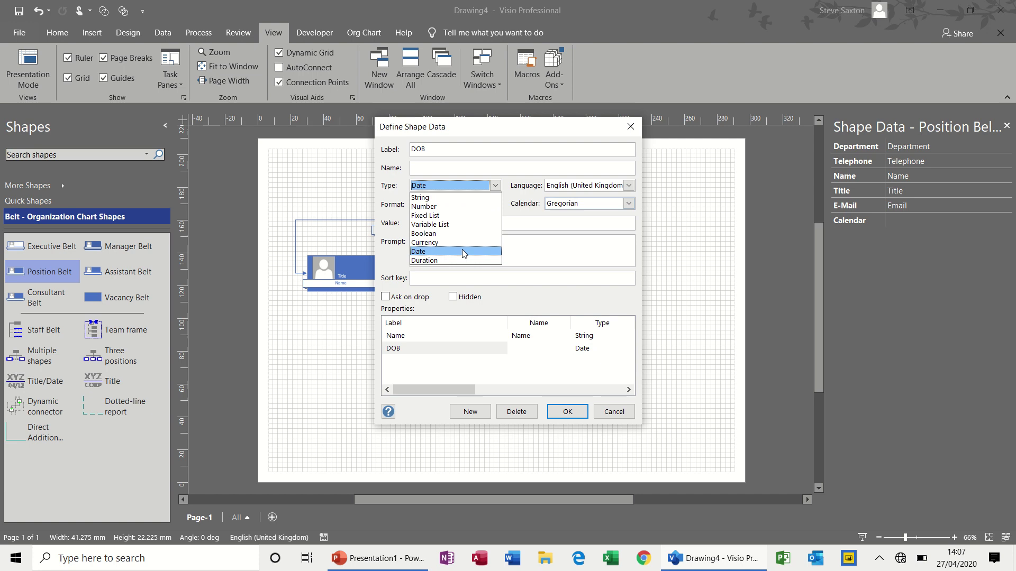
pyautogui.click(628, 205)
pyautogui.click(624, 215)
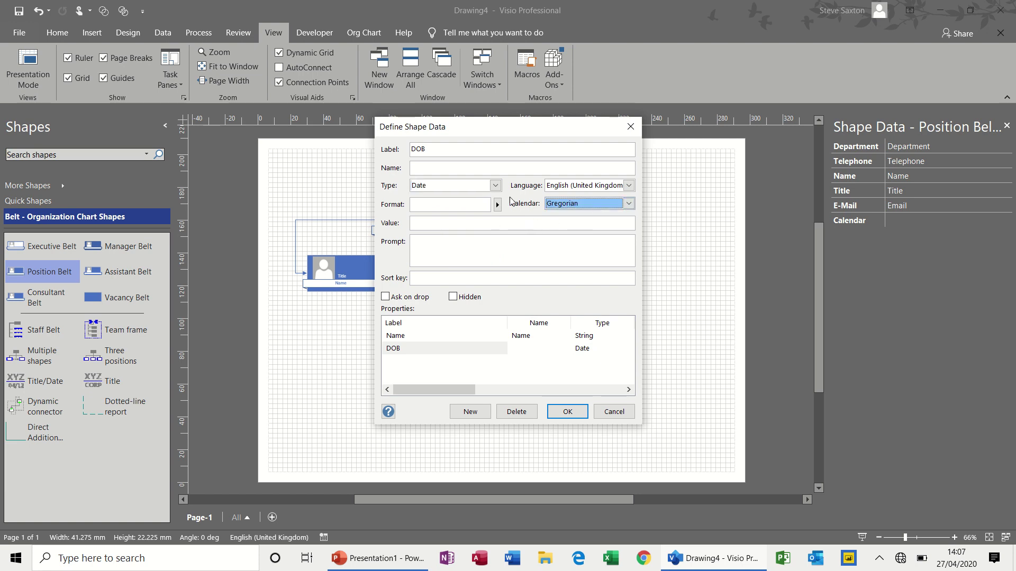
pyautogui.click(495, 185)
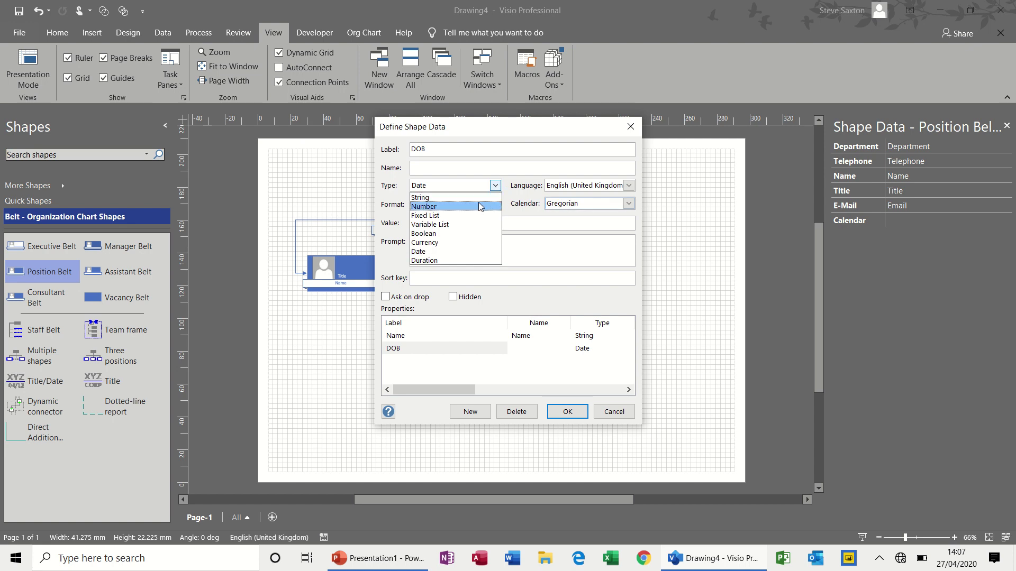
pyautogui.click(447, 198)
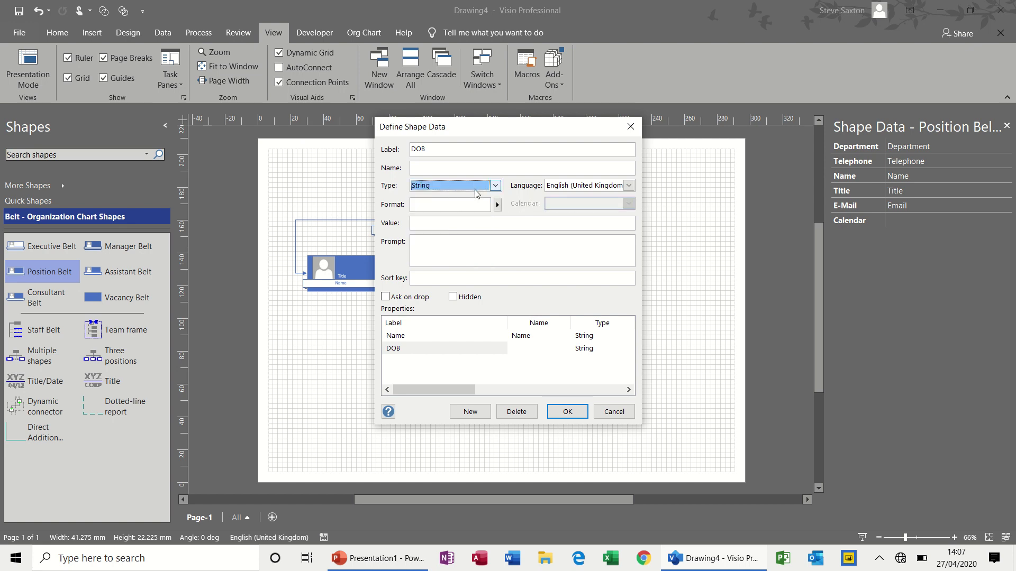
pyautogui.click(568, 411)
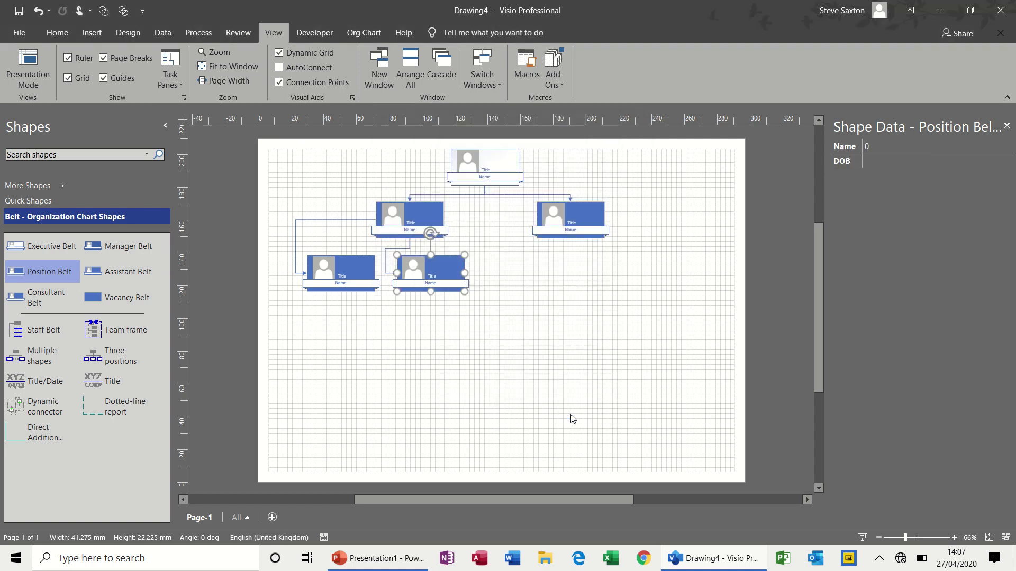
pyautogui.click(879, 150)
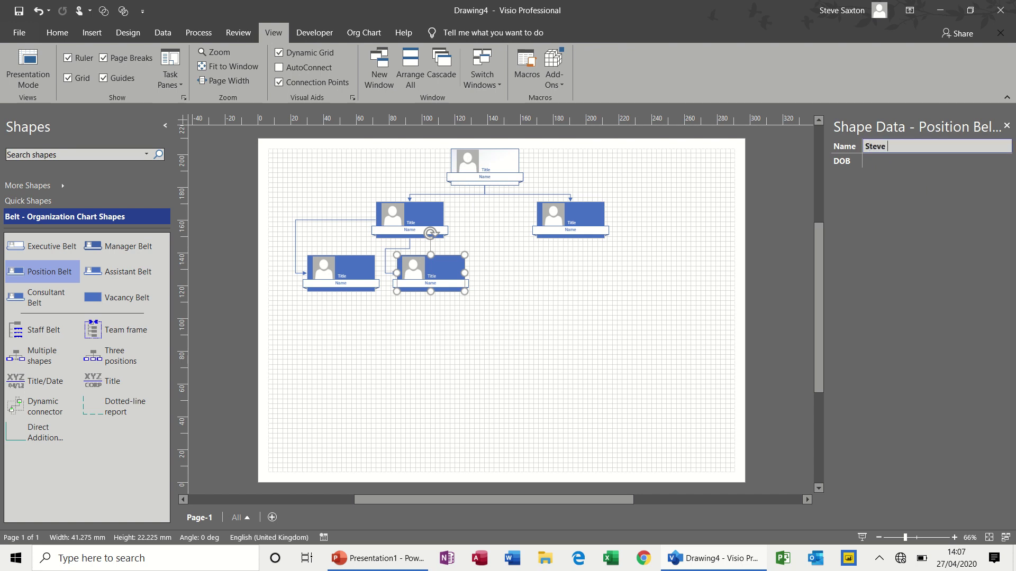
pyautogui.click(893, 160)
pyautogui.write('21')
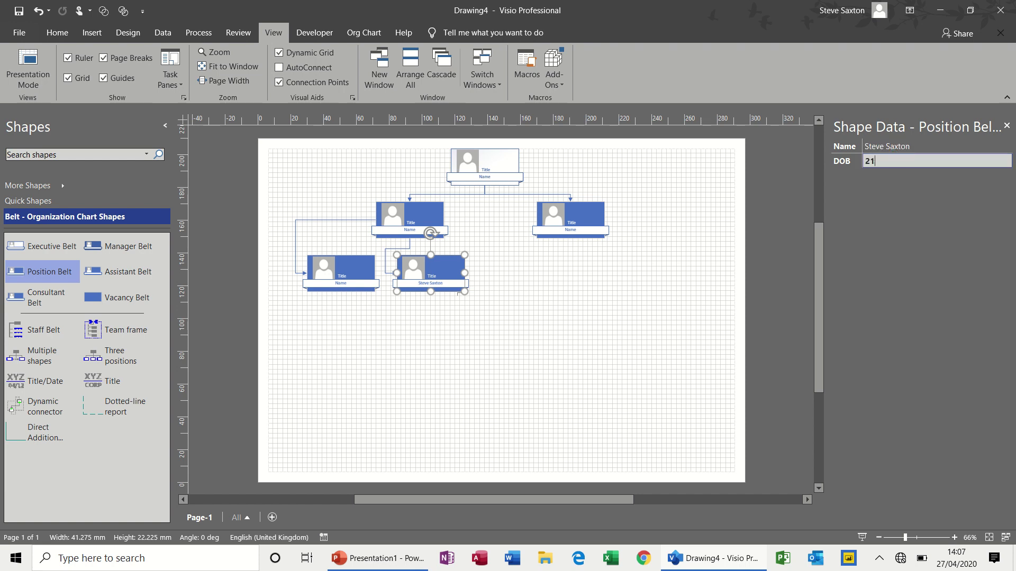
pyautogui.write('/08/57')
pyautogui.click(680, 264)
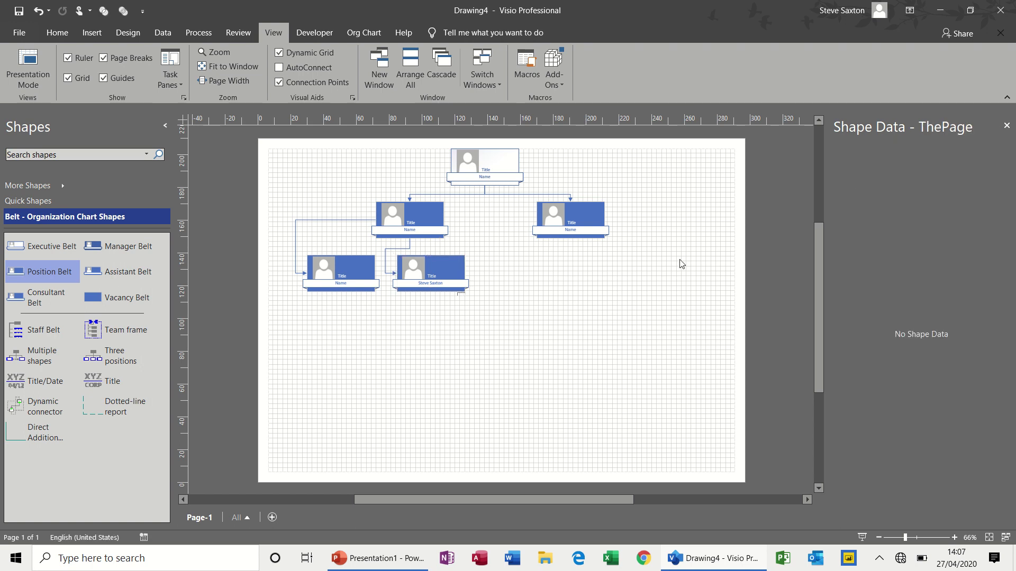
# Check the other shapes' data, move the named shape lower right, and delete its connector
pyautogui.click(492, 178)
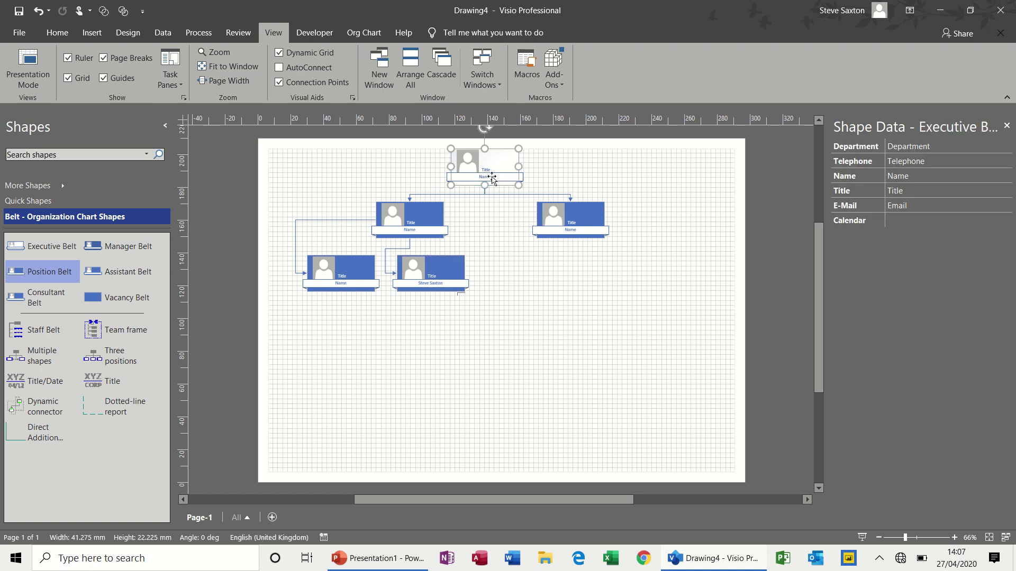
pyautogui.click(441, 216)
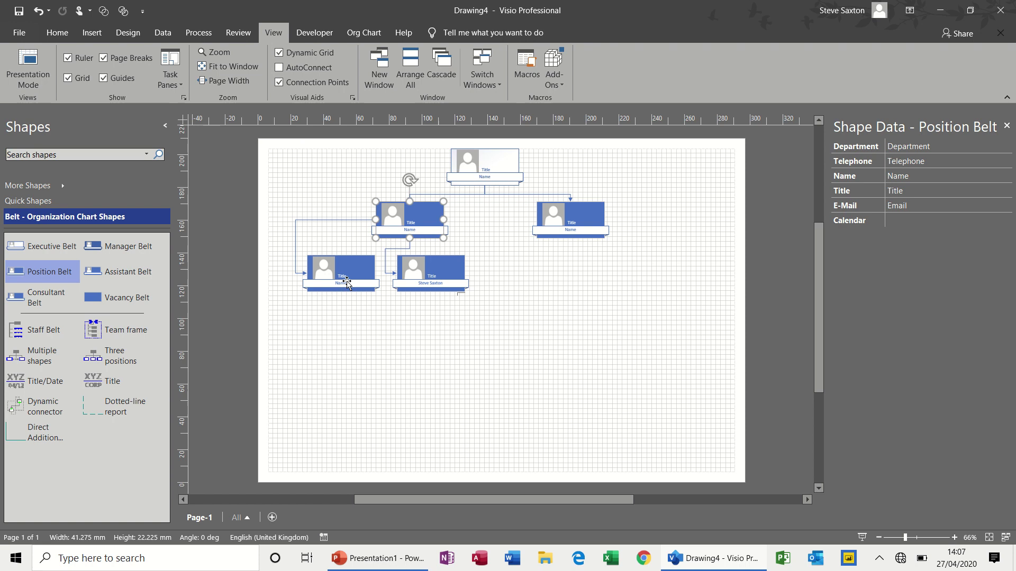
pyautogui.click(345, 281)
pyautogui.click(420, 276)
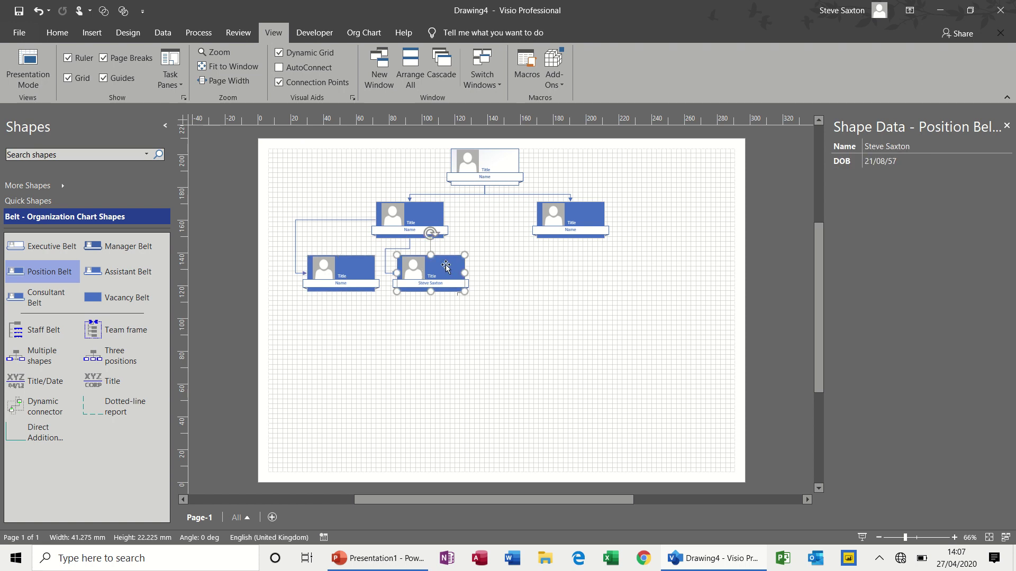
pyautogui.moveTo(446, 267); pyautogui.dragTo(489, 328)
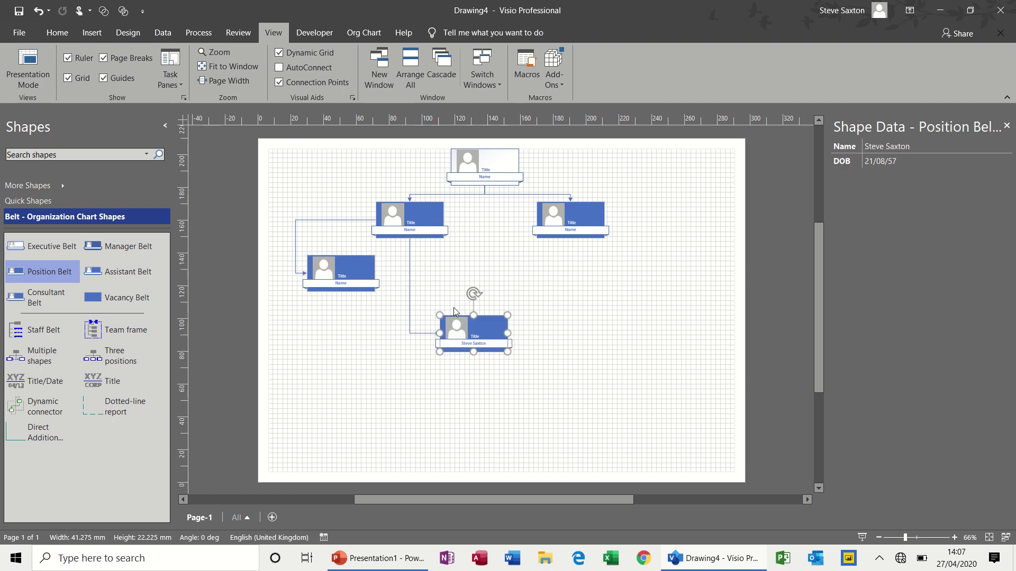
pyautogui.click(410, 286)
pyautogui.press('Delete')
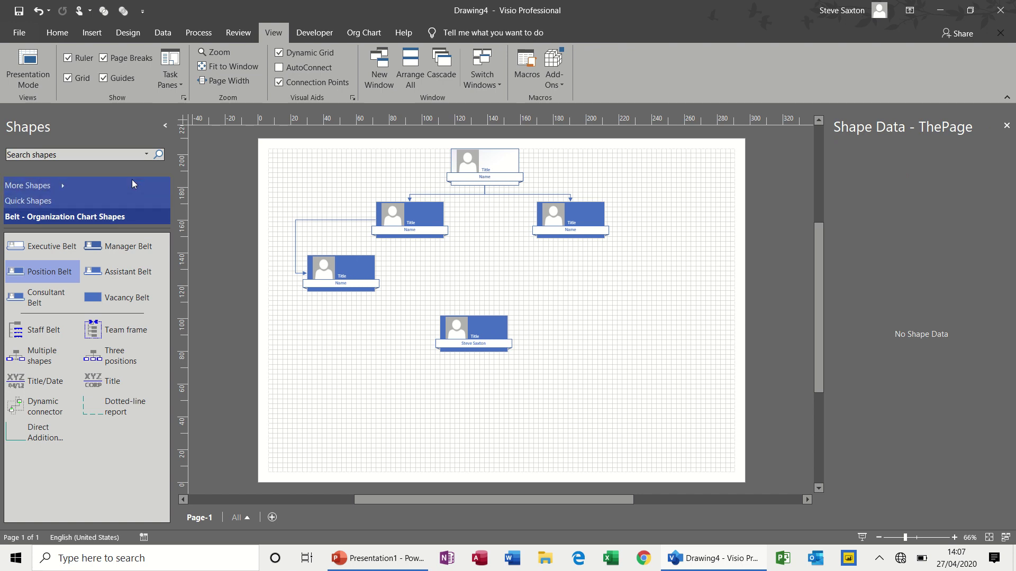
# Open the genealogybasic.vssx stencil from file
pyautogui.click(93, 184)
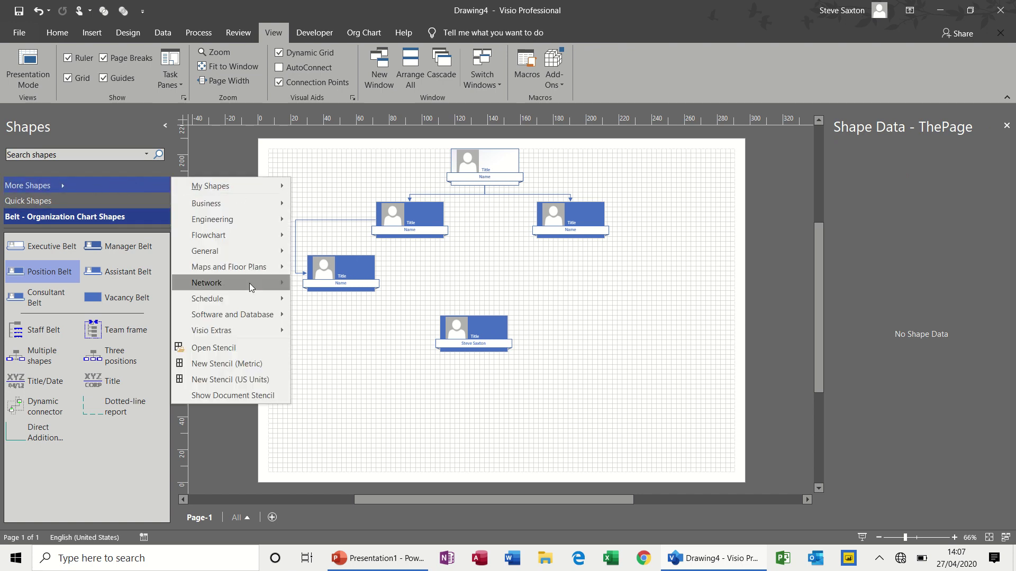
pyautogui.click(249, 347)
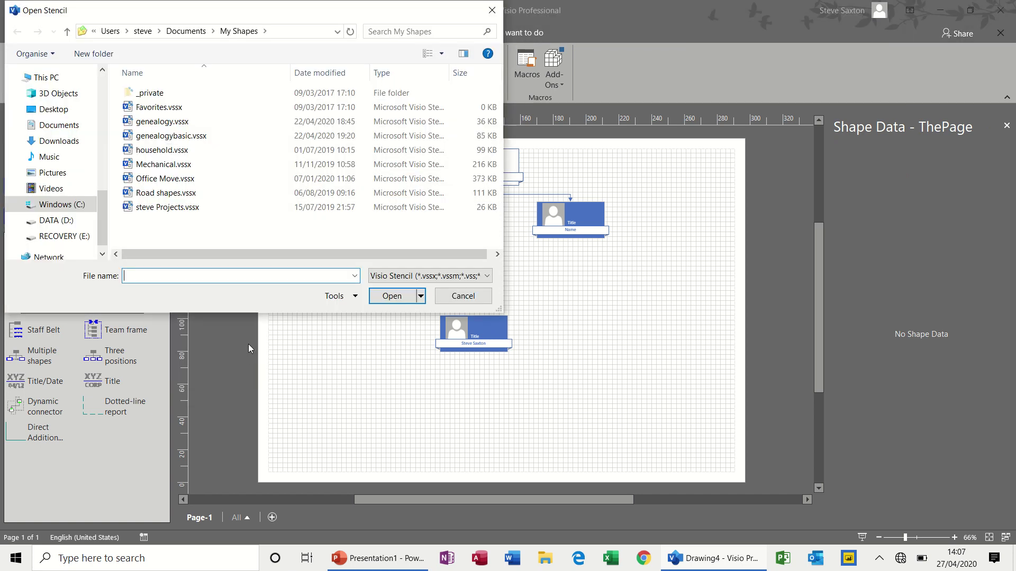
pyautogui.doubleClick(171, 137)
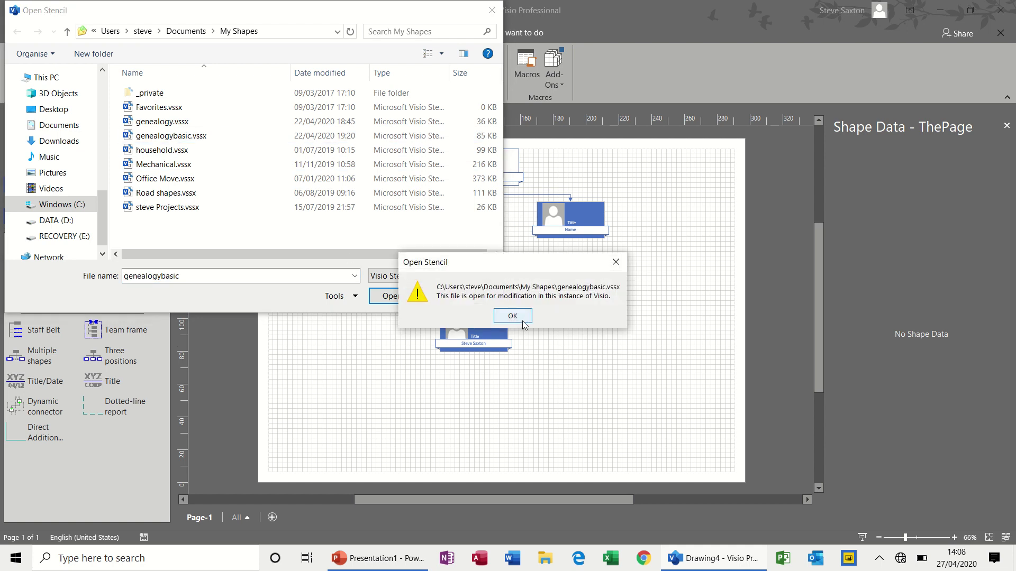
pyautogui.click(524, 319)
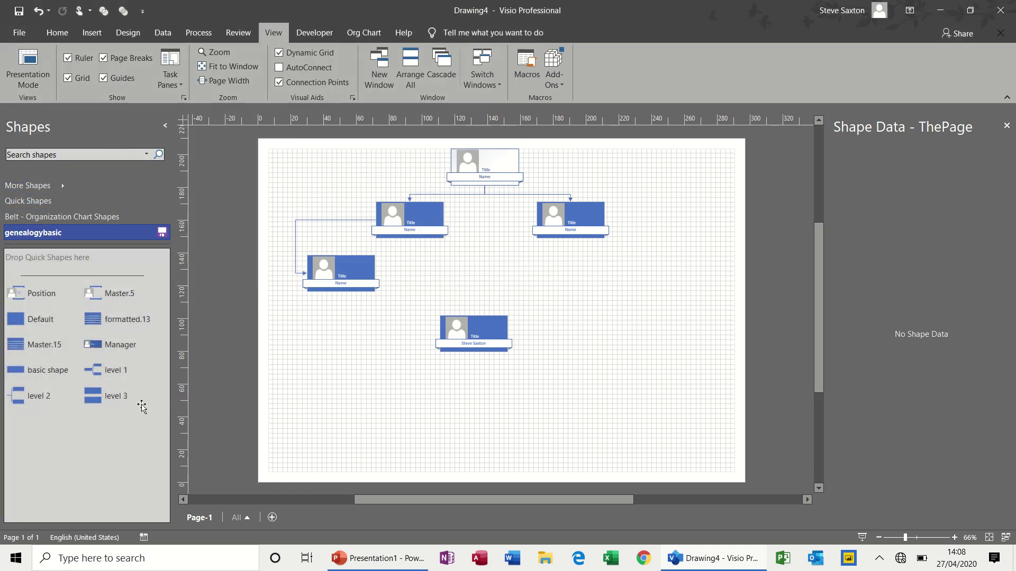
# Save the customised shape as master 'test' in genealogybasic and drop a copy on the page
pyautogui.click(486, 329)
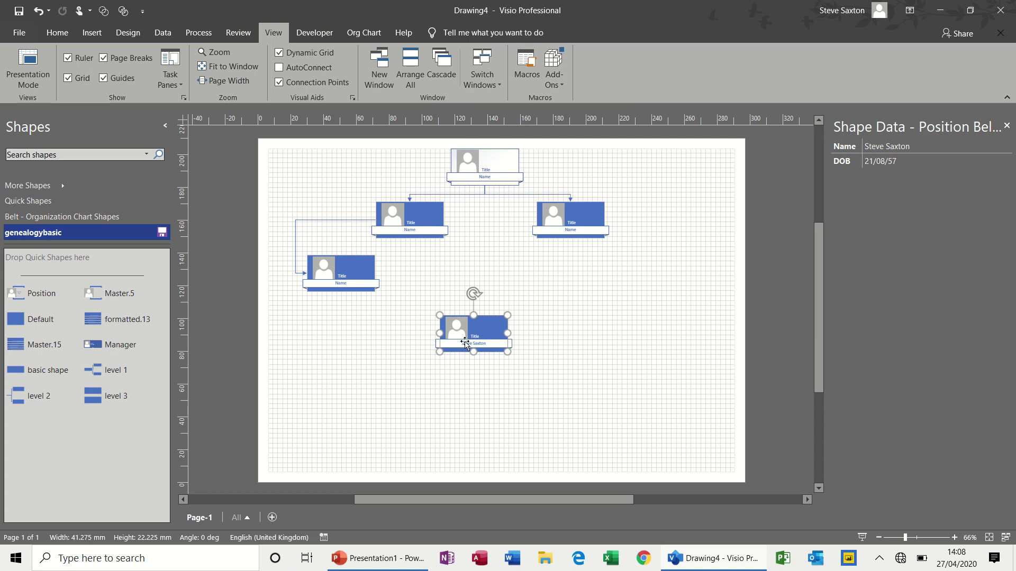
pyautogui.moveTo(491, 337); pyautogui.dragTo(121, 436)
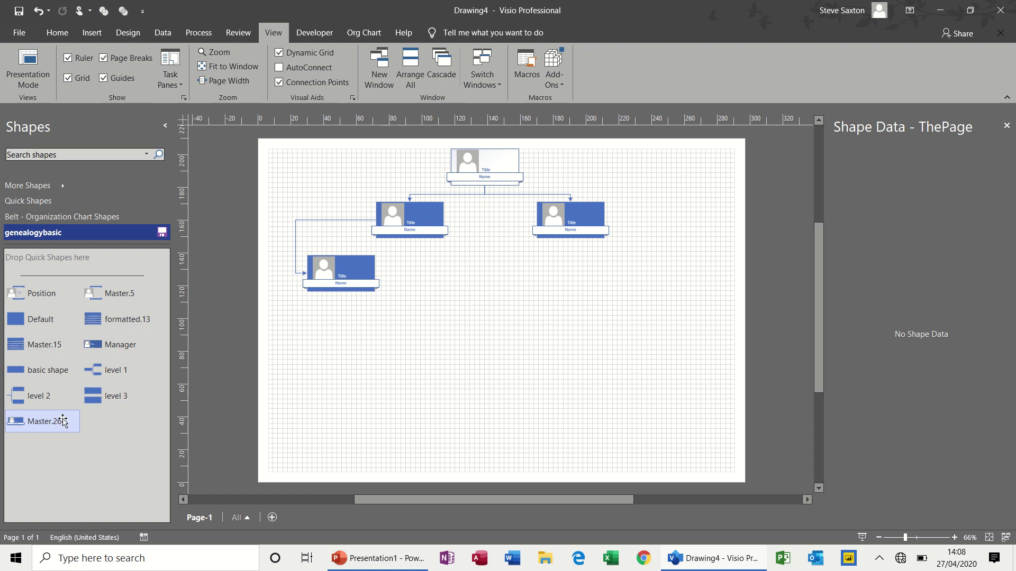
pyautogui.click(51, 423)
pyautogui.write('test')
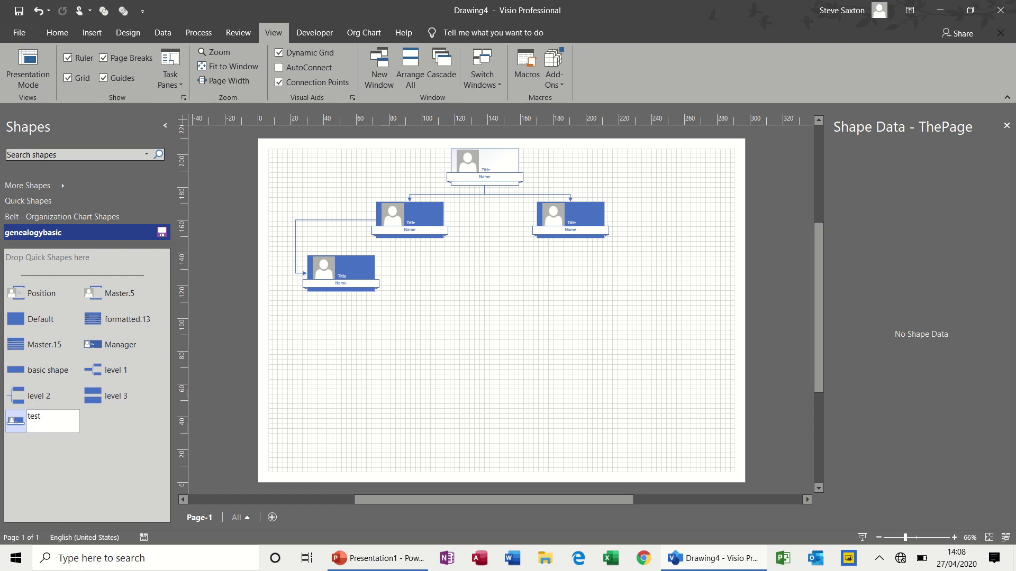
pyautogui.press('Return')
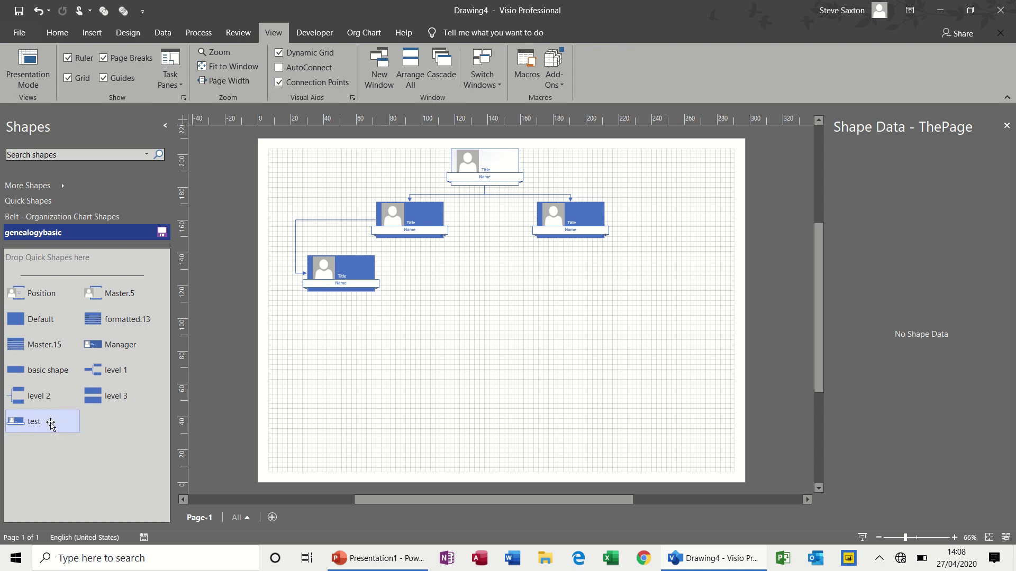
pyautogui.moveTo(32, 423); pyautogui.dragTo(468, 348)
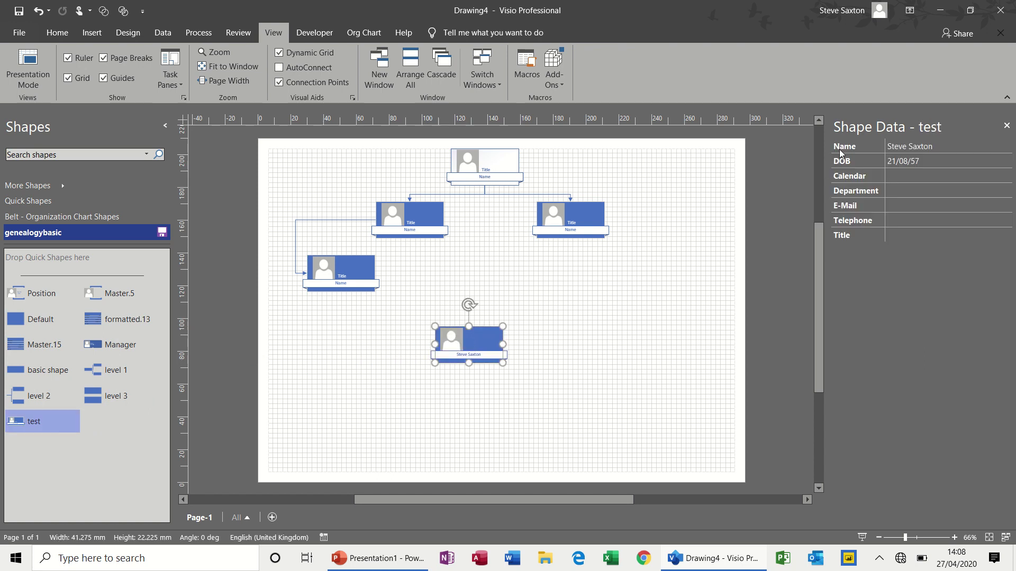
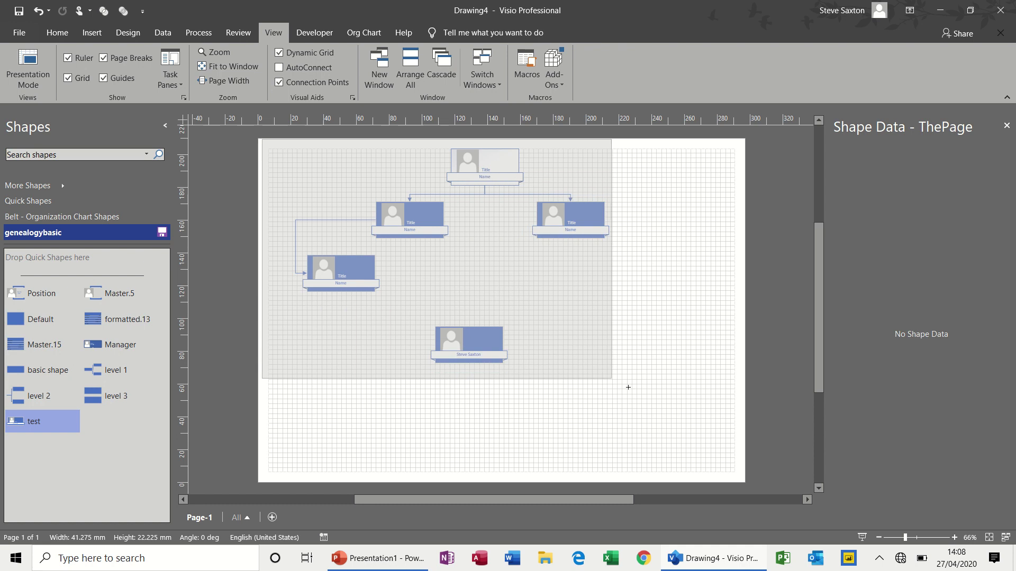
# Delete all the selected org-chart shapes and connectors so the page is blank
pyautogui.press('Delete')
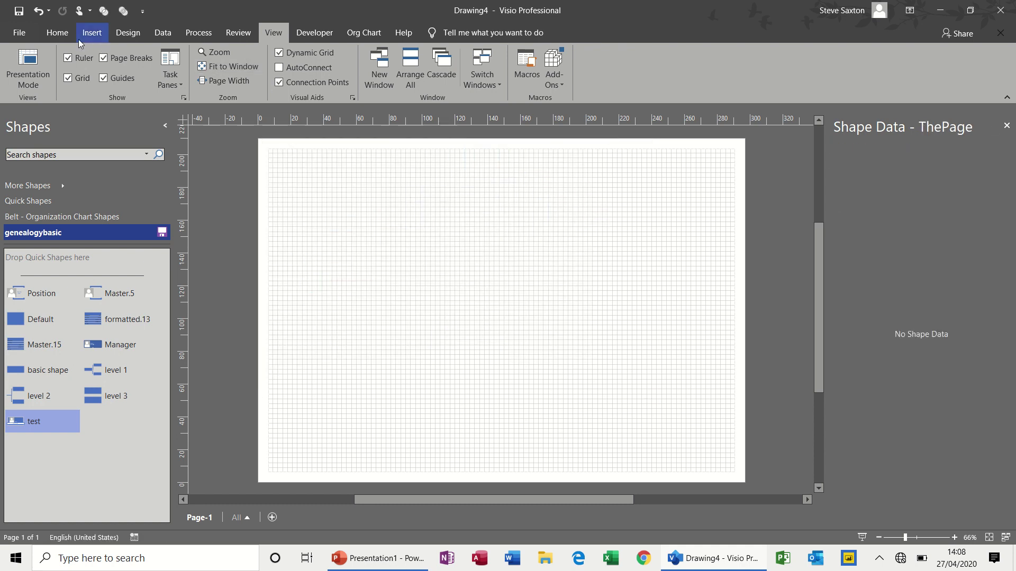
# Draw a small rectangle near the top-left of the page with the Rectangle tool
pyautogui.click(58, 33)
pyautogui.click(426, 52)
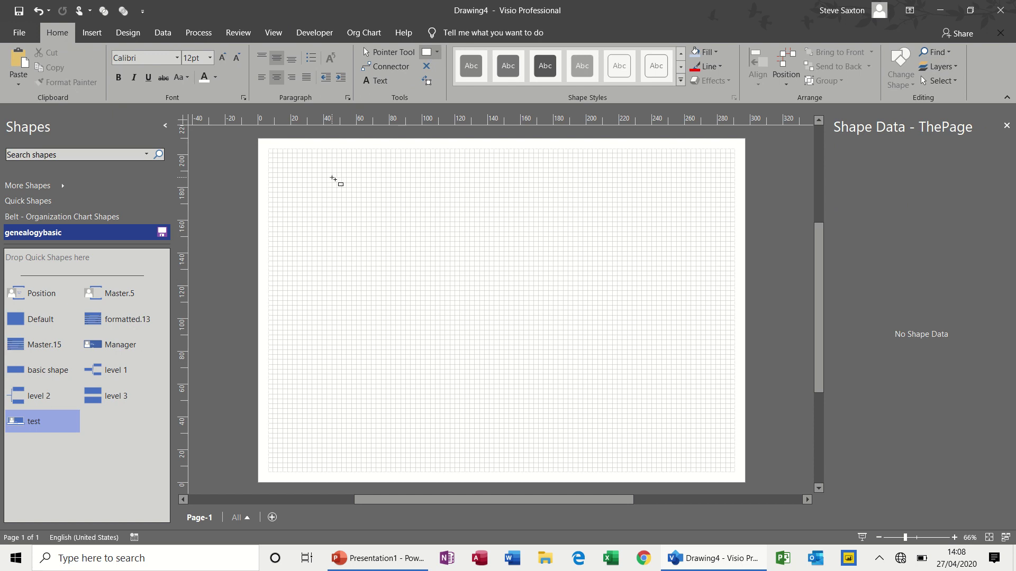
pyautogui.moveTo(333, 179); pyautogui.dragTo(392, 202)
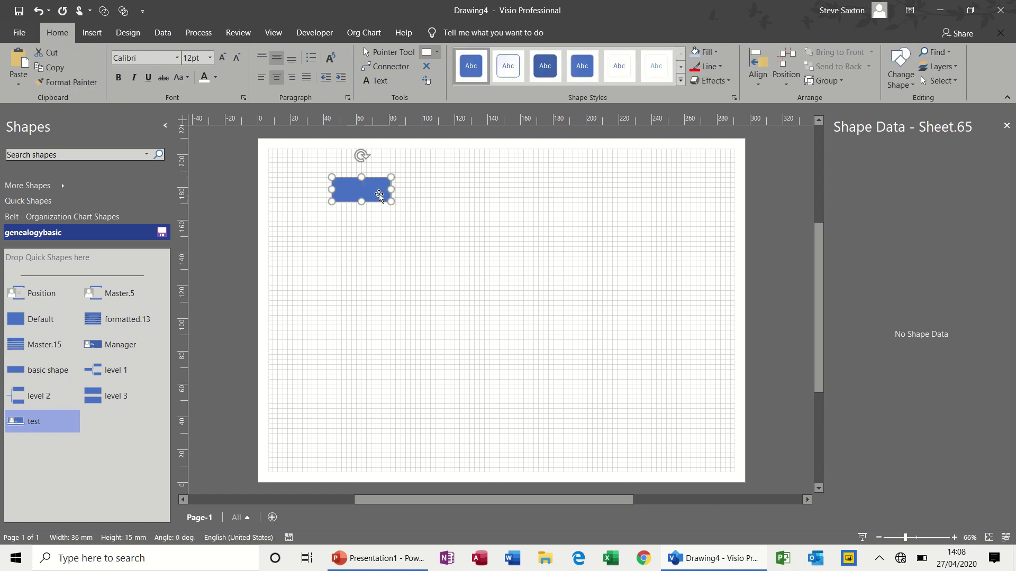
# Define three shape data fields on the rectangle: Name, Dob and Death
pyautogui.rightClick(380, 195)
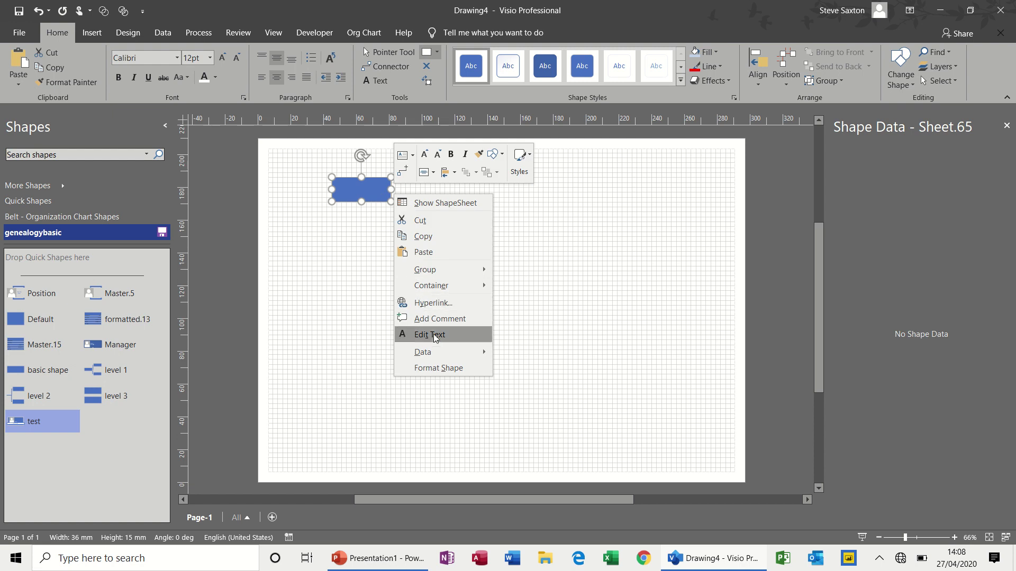
pyautogui.moveTo(440, 352)
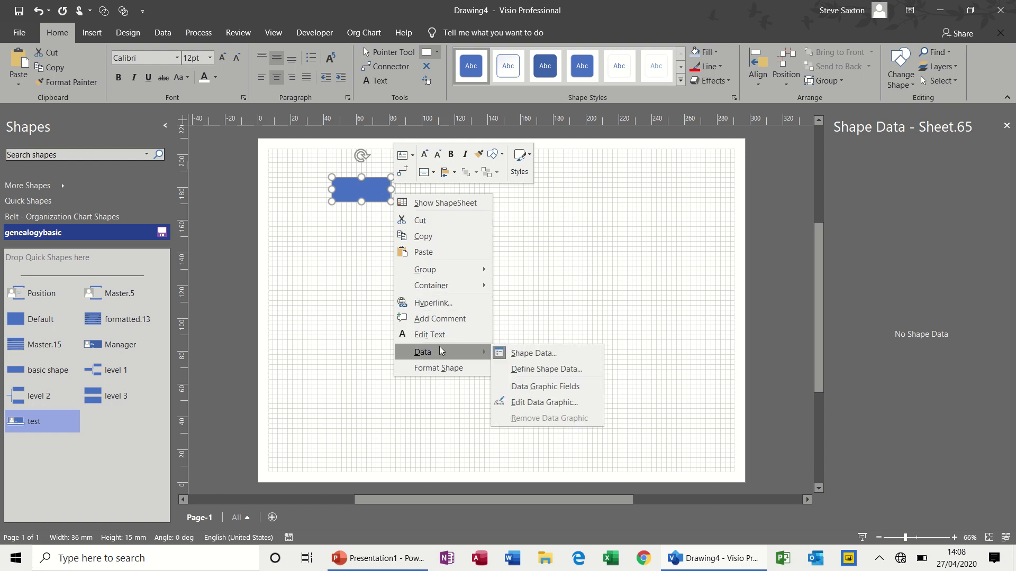
pyautogui.click(518, 369)
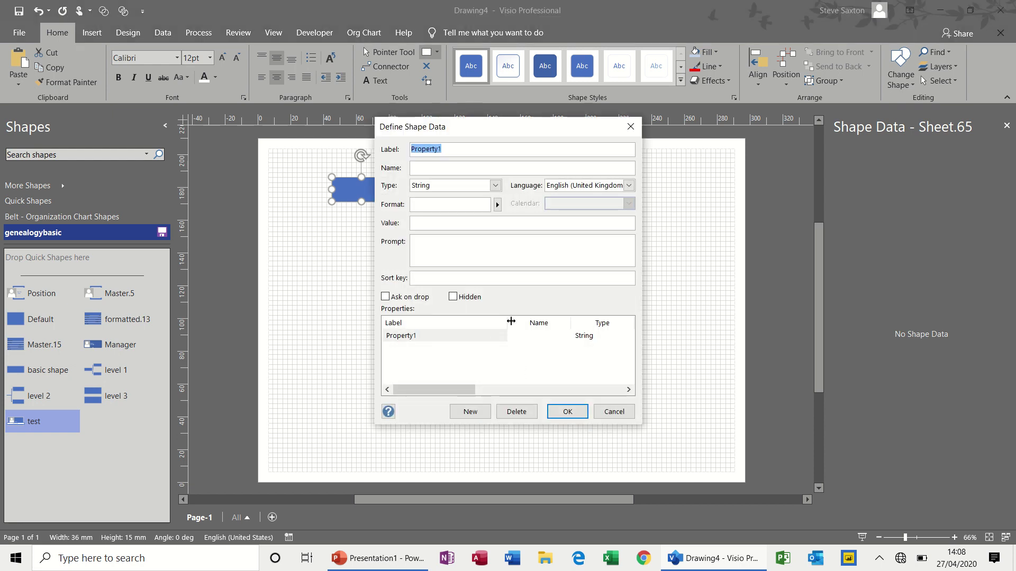
pyautogui.write('Name')
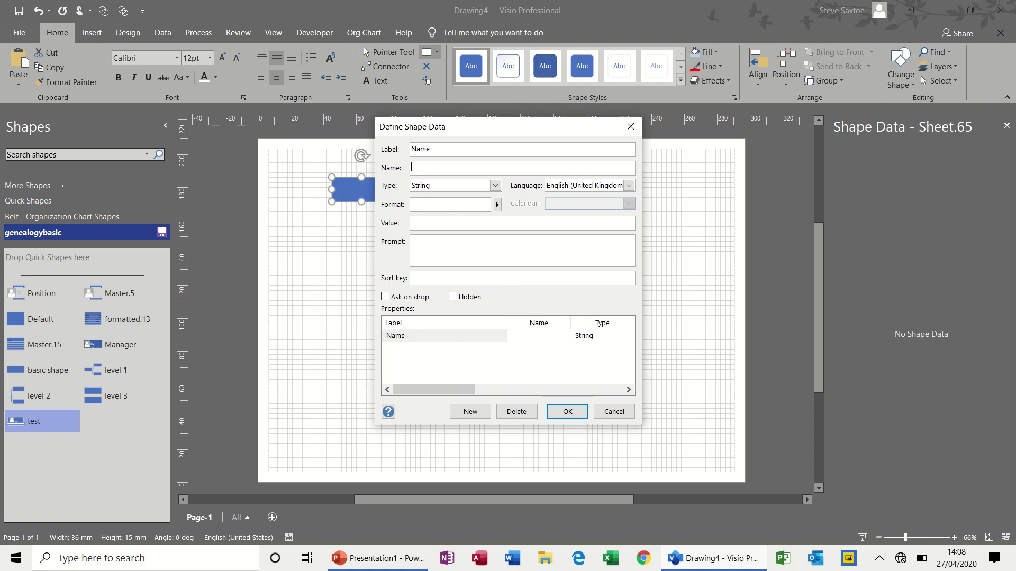
pyautogui.write('Name')
pyautogui.click(470, 412)
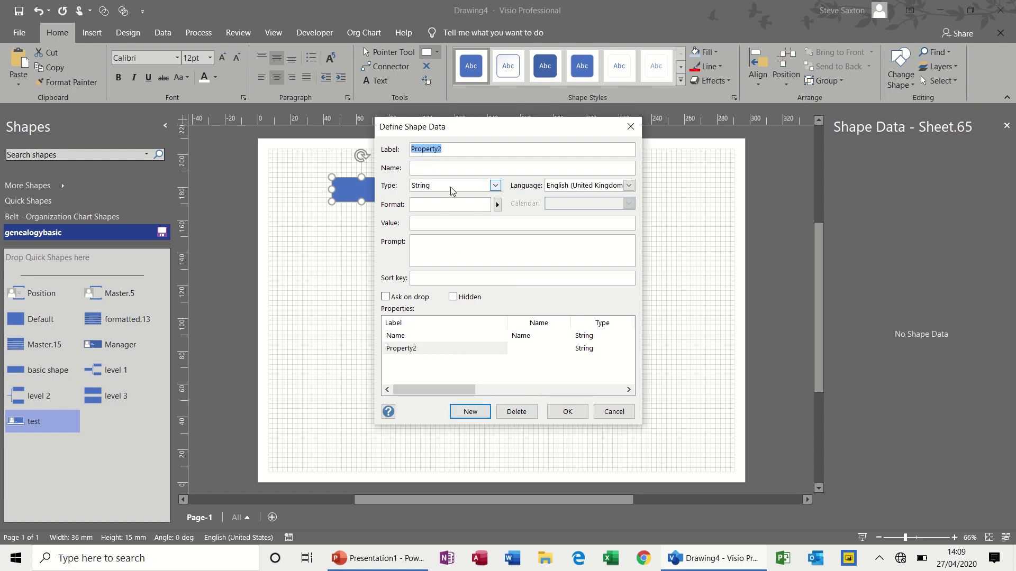
pyautogui.write('Dob')
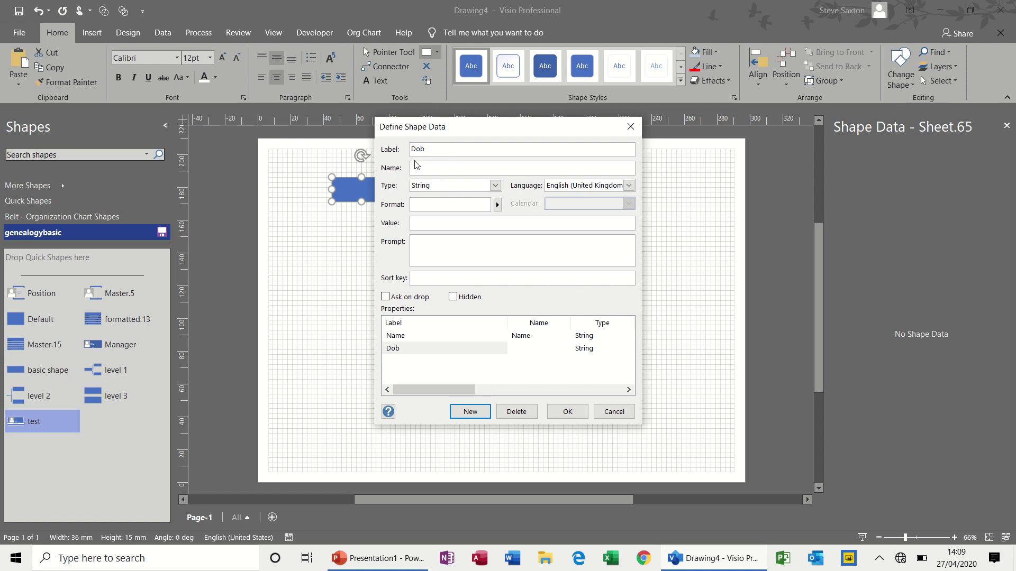
pyautogui.click(415, 168)
pyautogui.write('Dob')
pyautogui.click(470, 412)
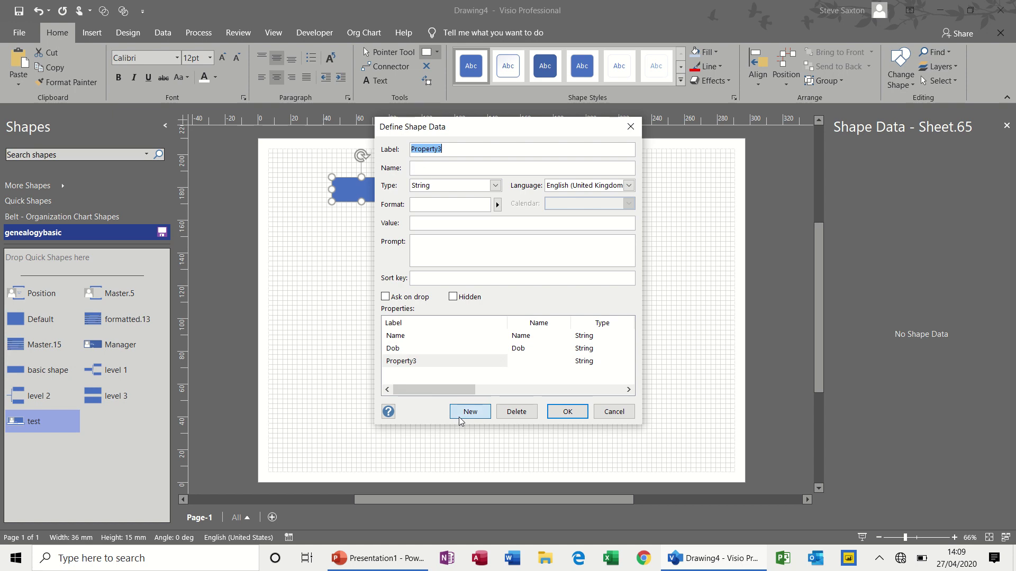
pyautogui.write('Death')
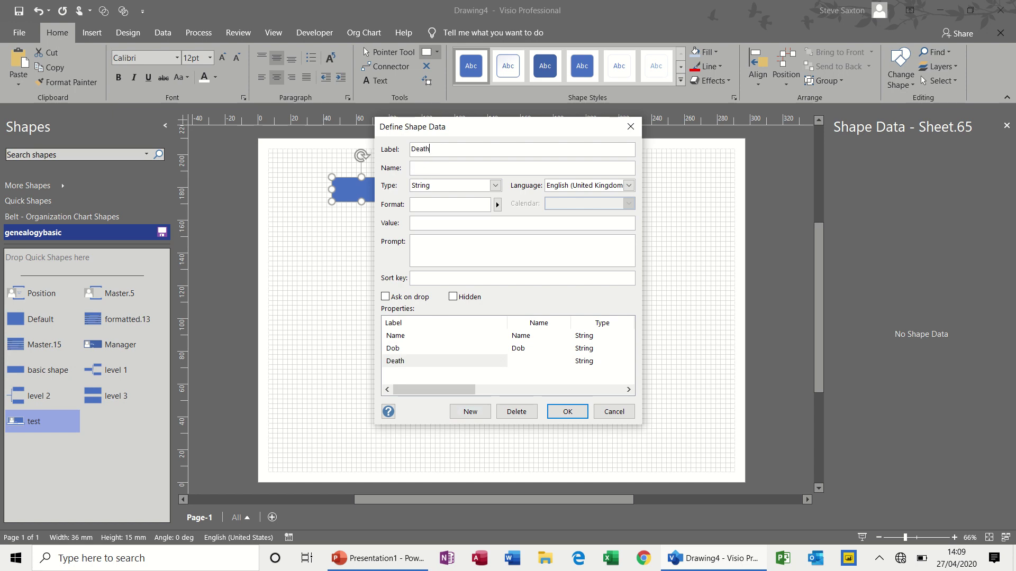
pyautogui.write('Death')
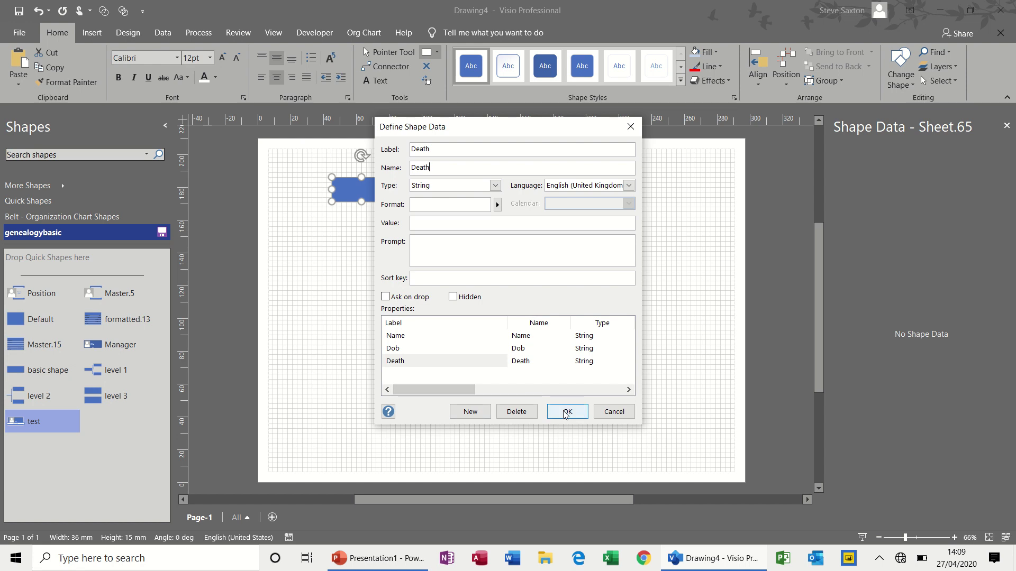
pyautogui.click(566, 413)
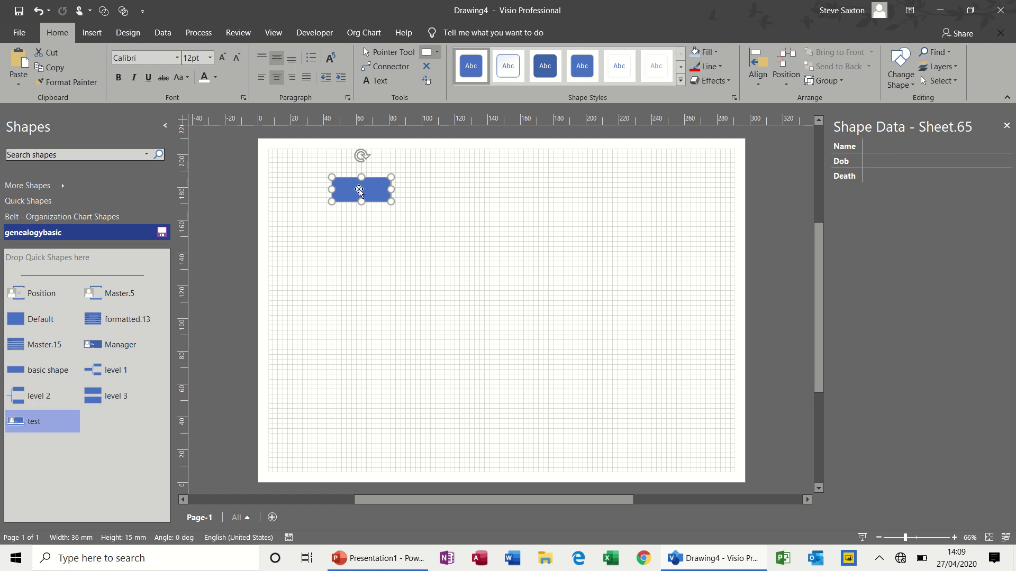
# Type the person's full name in the rectangle, with 'Born 1957' on a second line
pyautogui.moveTo(359, 189); pyautogui.dragTo(360, 189)
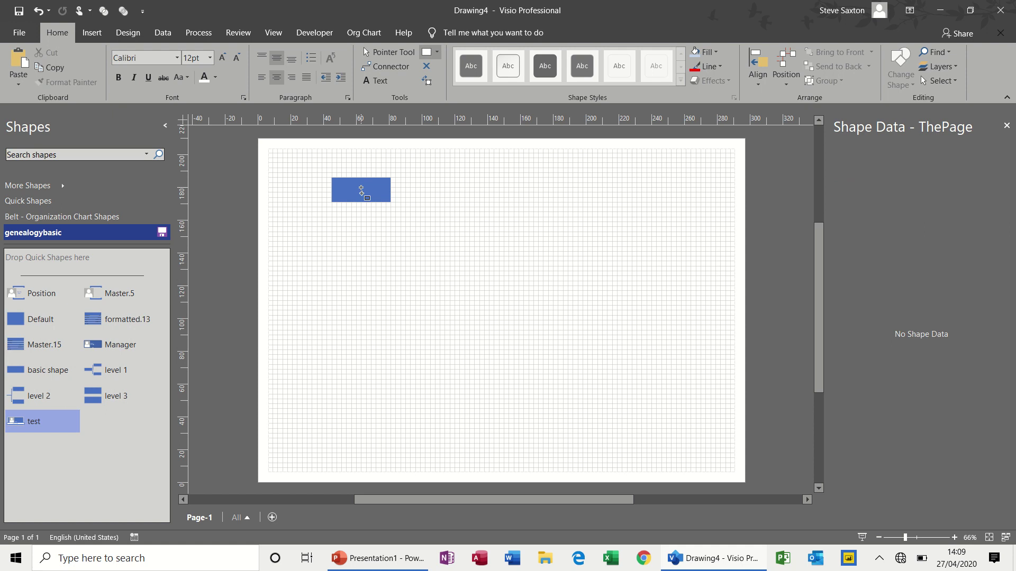
pyautogui.click(378, 56)
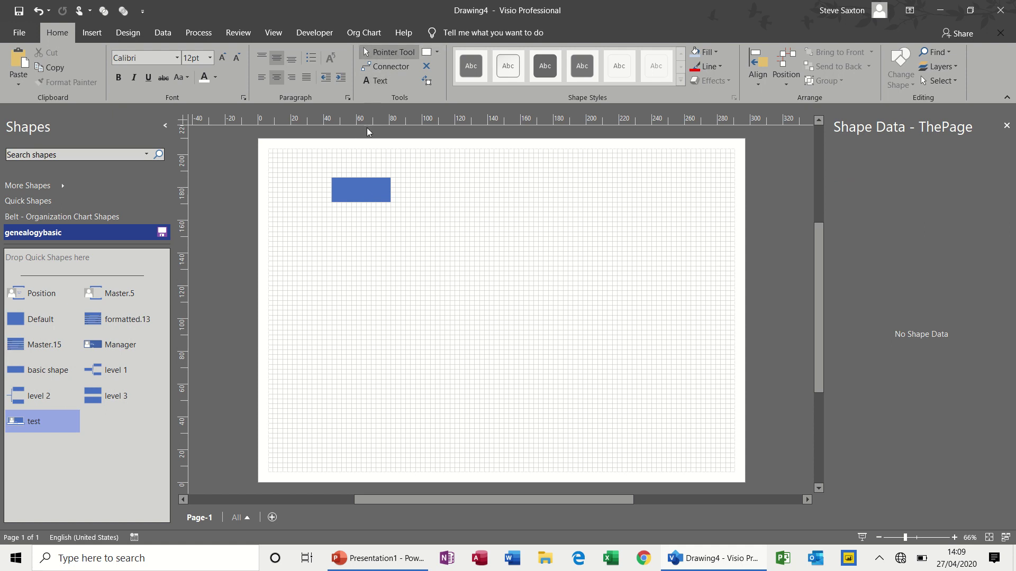
pyautogui.click(357, 188)
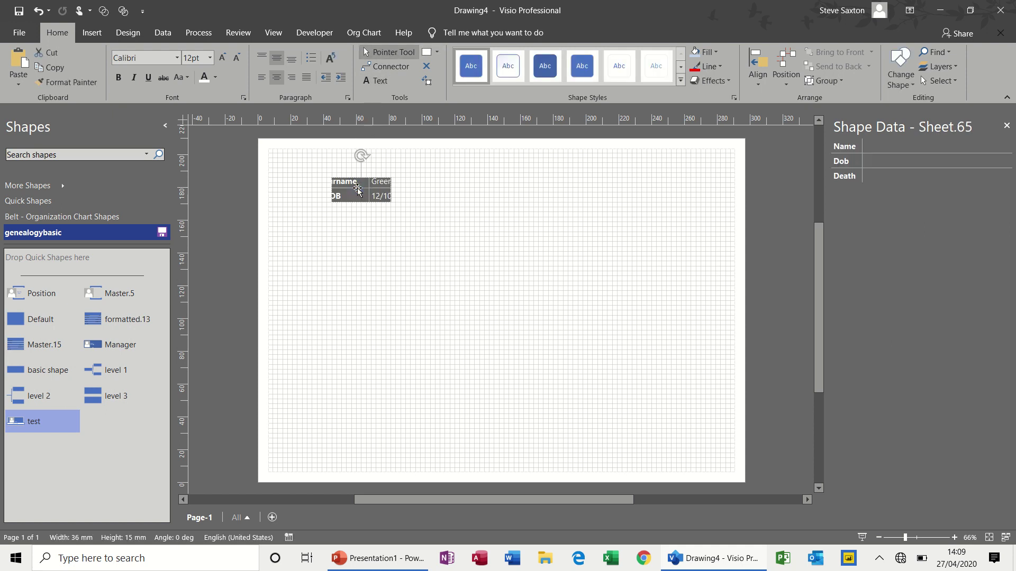
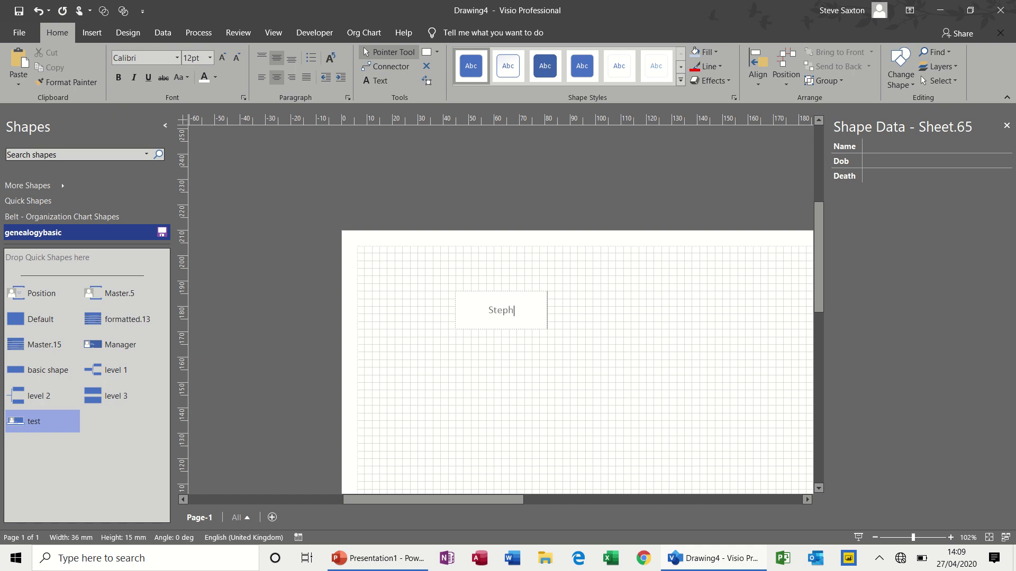
pyautogui.press('Return')
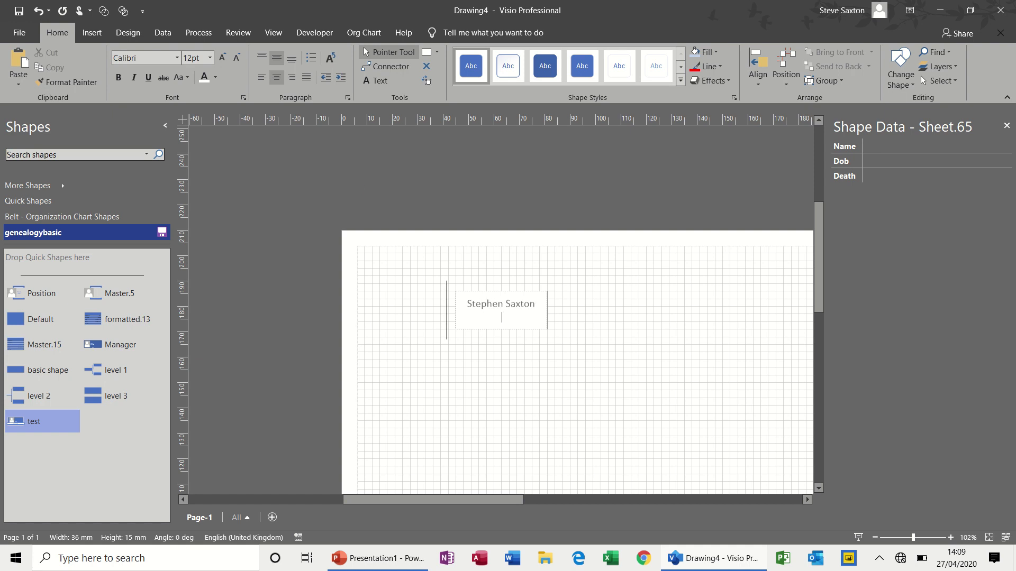
pyautogui.write('Born 1957')
pyautogui.click(604, 311)
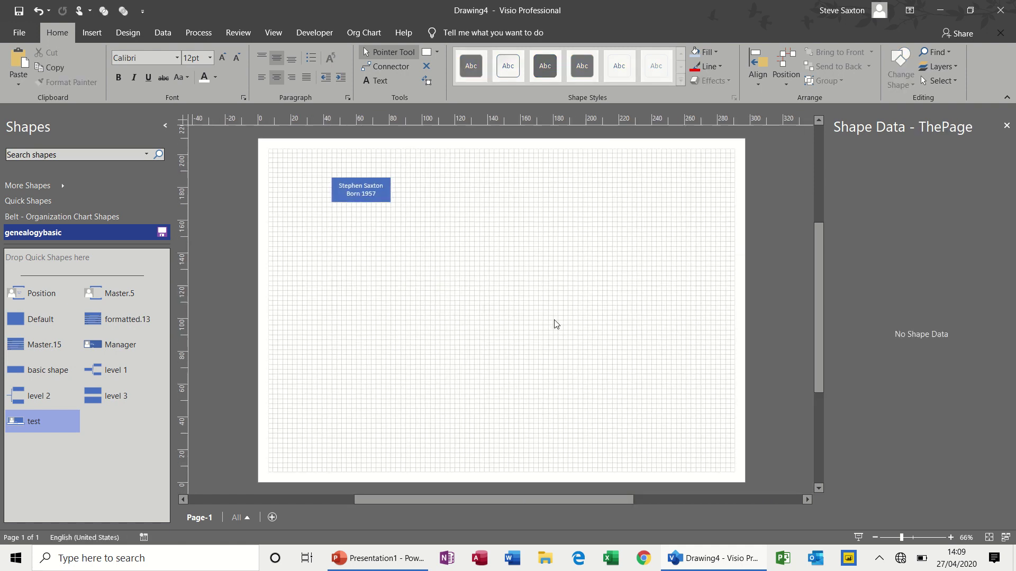
# Add the labelled shape to the genealogybasic stencil as a new master named Levela
pyautogui.moveTo(382, 202); pyautogui.dragTo(352, 268)
pyautogui.press('Escape')
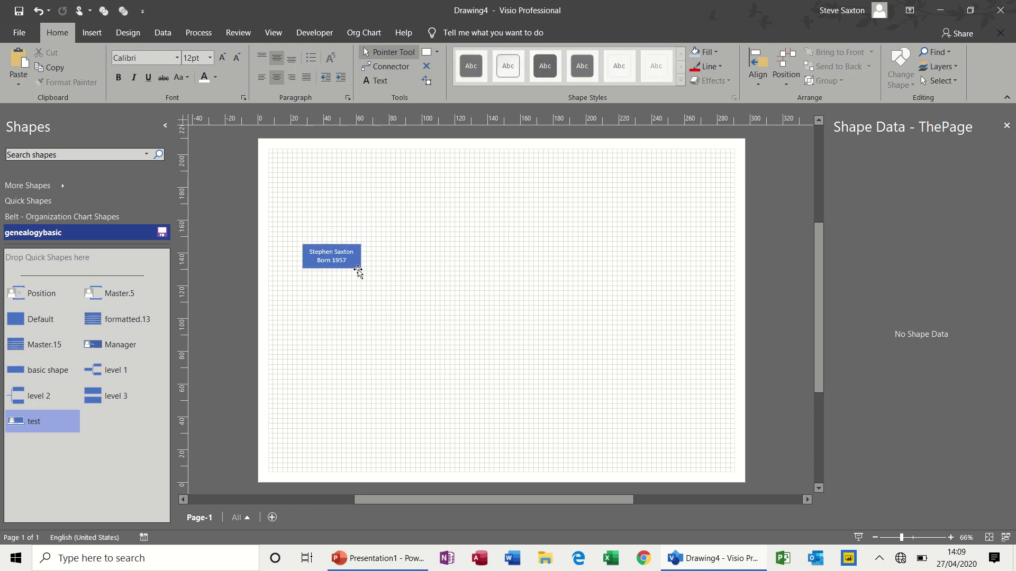
pyautogui.click(354, 269)
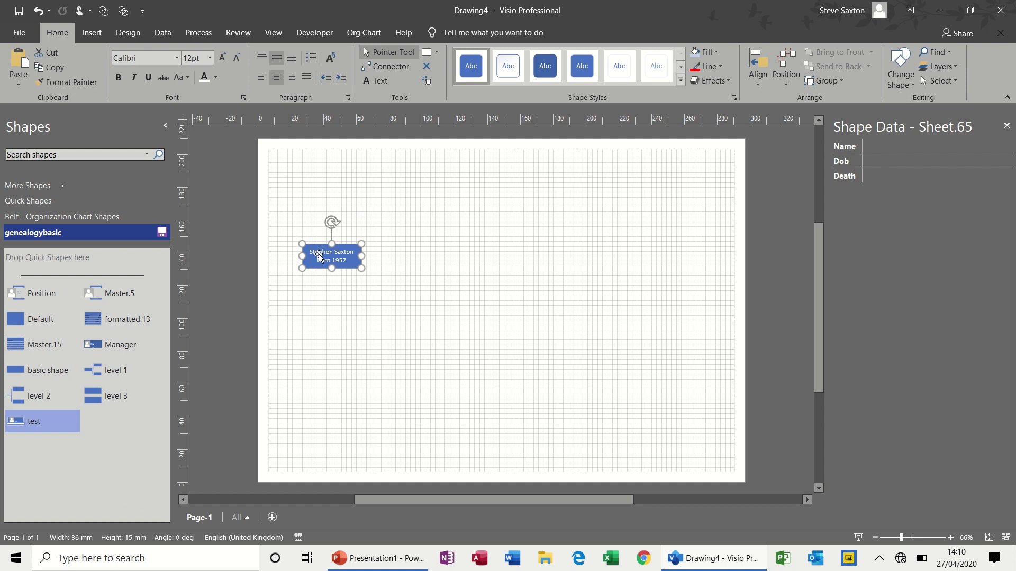
pyautogui.moveTo(317, 262); pyautogui.dragTo(130, 433)
pyautogui.click(126, 417)
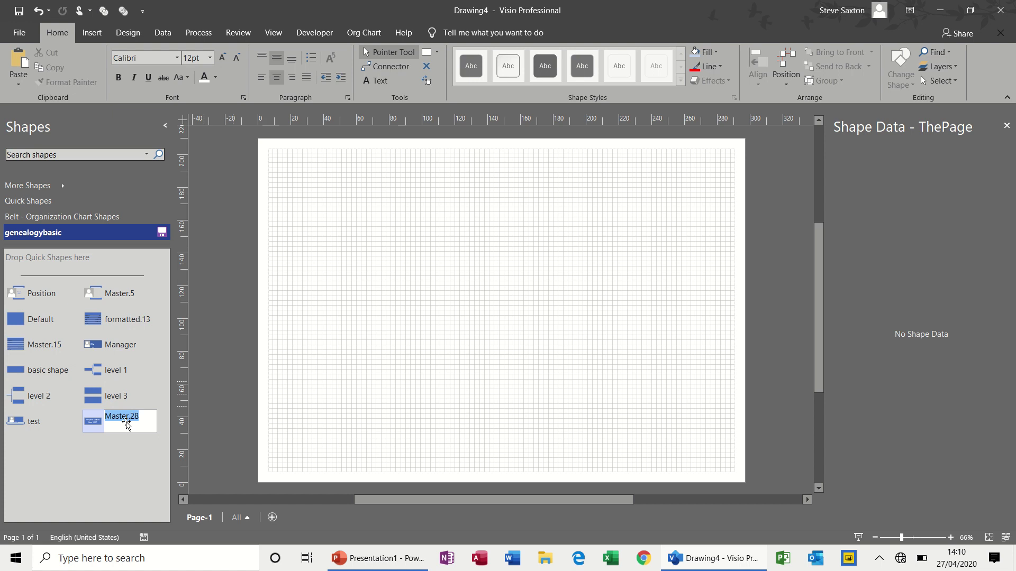
pyautogui.write('Levela')
pyautogui.click(135, 447)
# Drop a test Levela shape on the page, then delete it
pyautogui.moveTo(97, 423); pyautogui.dragTo(347, 226)
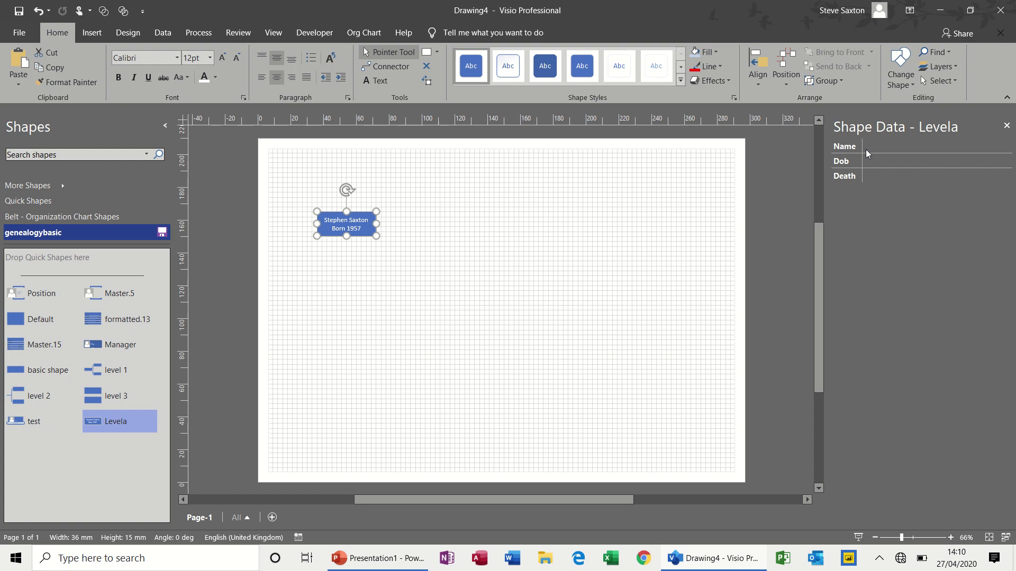
pyautogui.press('Escape')
pyautogui.click(335, 225)
pyautogui.press('Delete')
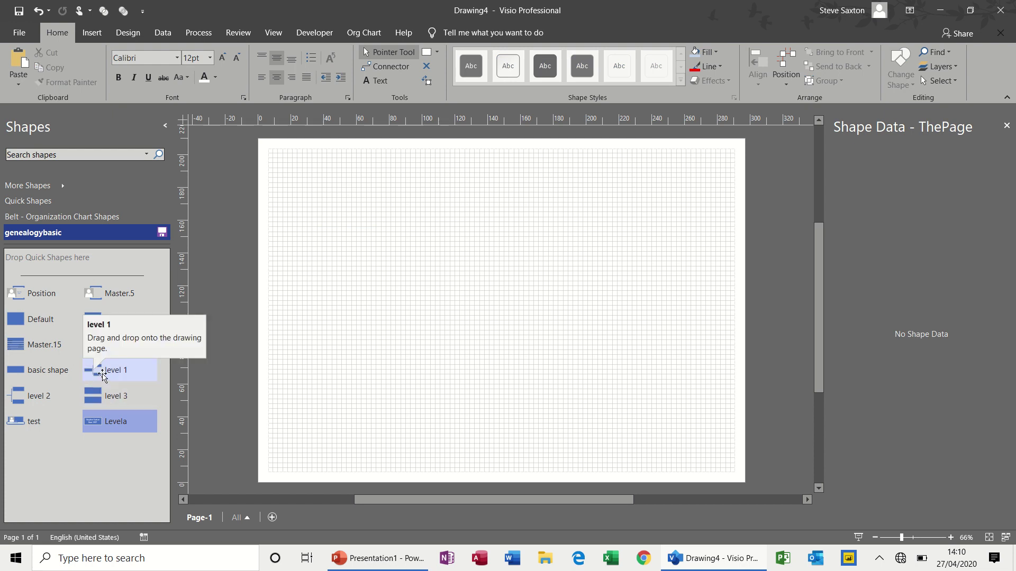
# Drop the level 1 master on the page and delete its extra rectangle and connectors
pyautogui.moveTo(102, 377); pyautogui.dragTo(366, 253)
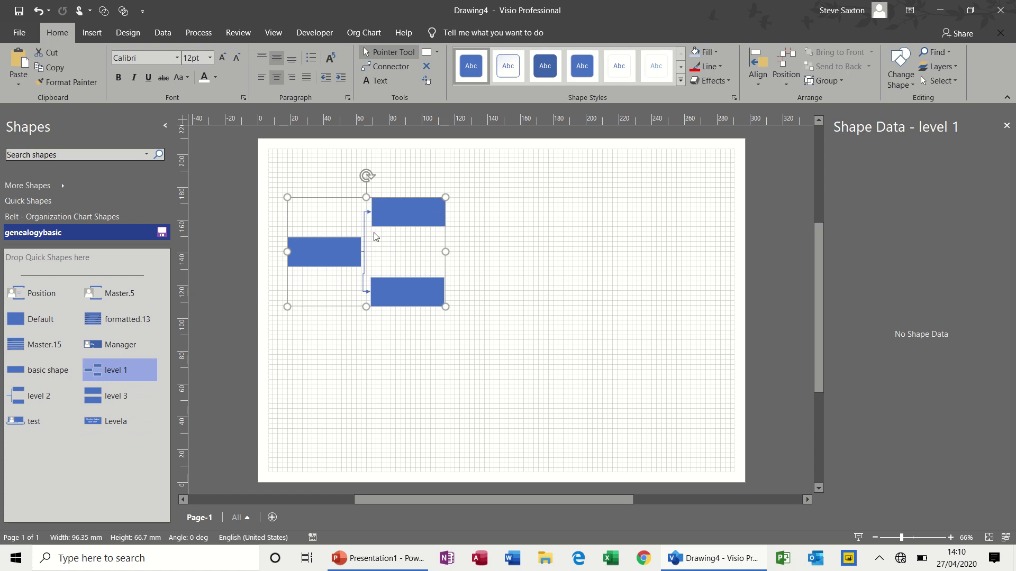
pyautogui.click(340, 257)
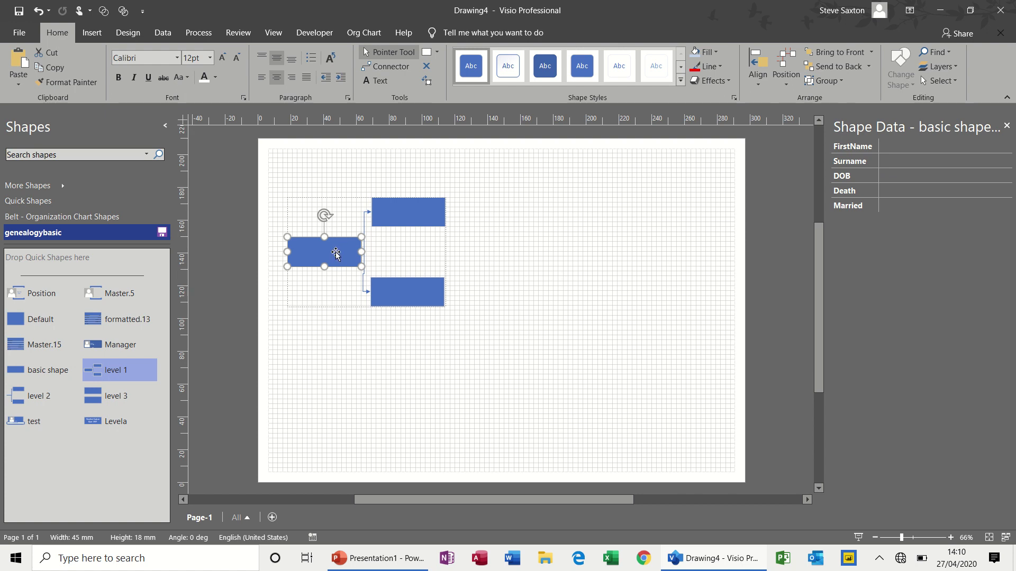
pyautogui.moveTo(333, 248); pyautogui.dragTo(328, 212)
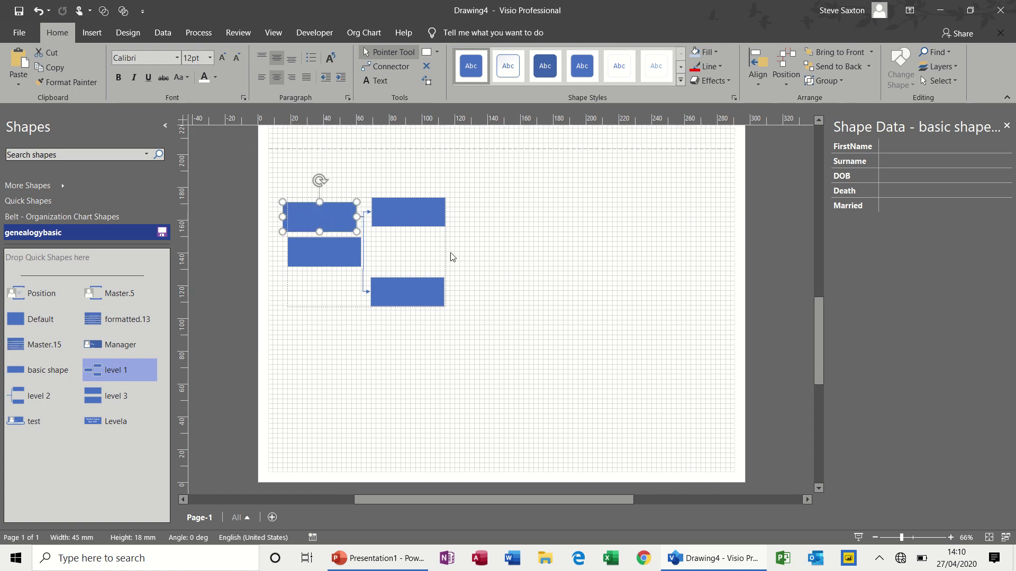
pyautogui.press('Delete')
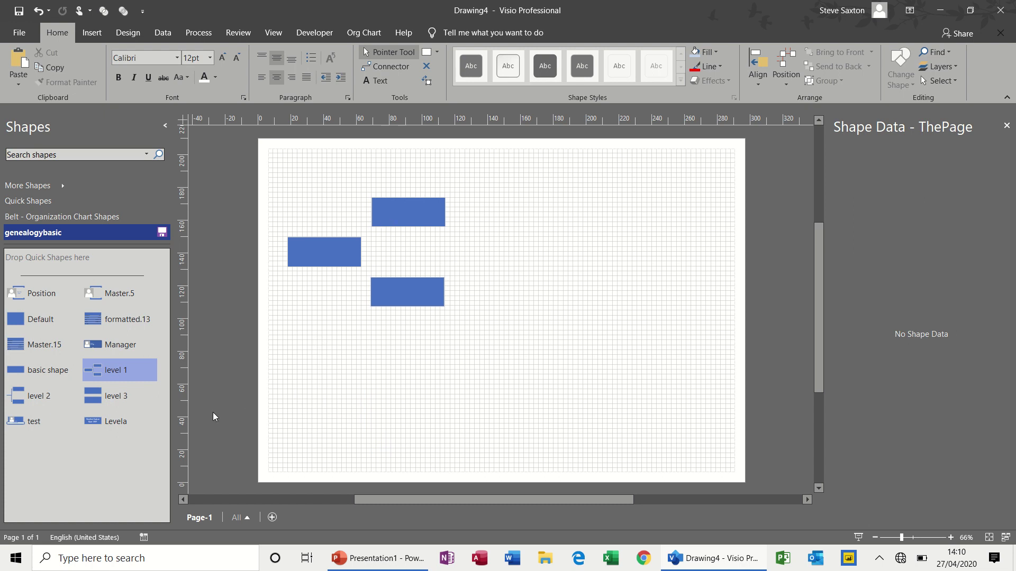
# Place another Levela person shape on the page below the rectangles
pyautogui.moveTo(119, 422); pyautogui.dragTo(395, 418)
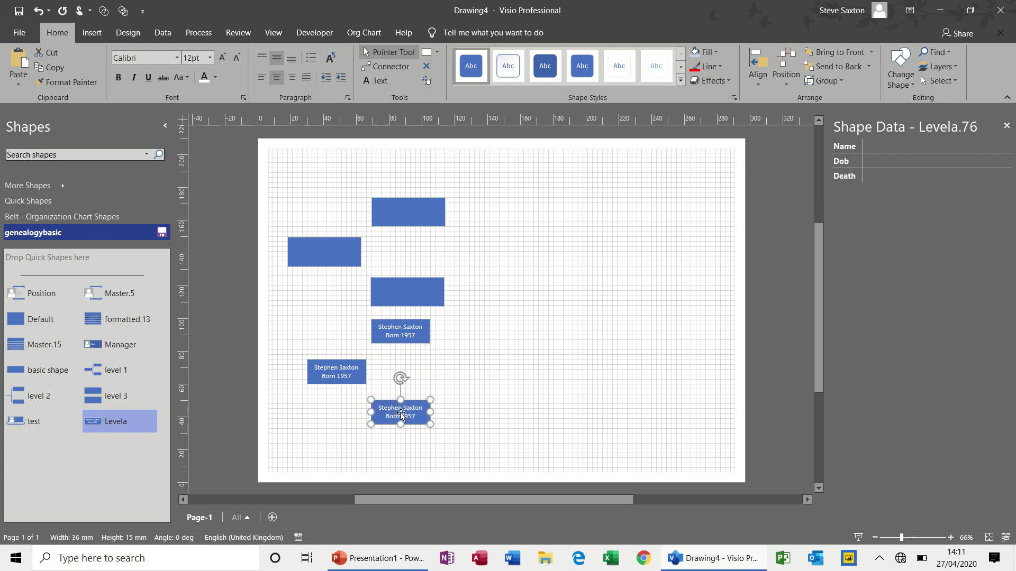
pyautogui.click(410, 331)
pyautogui.press('Escape')
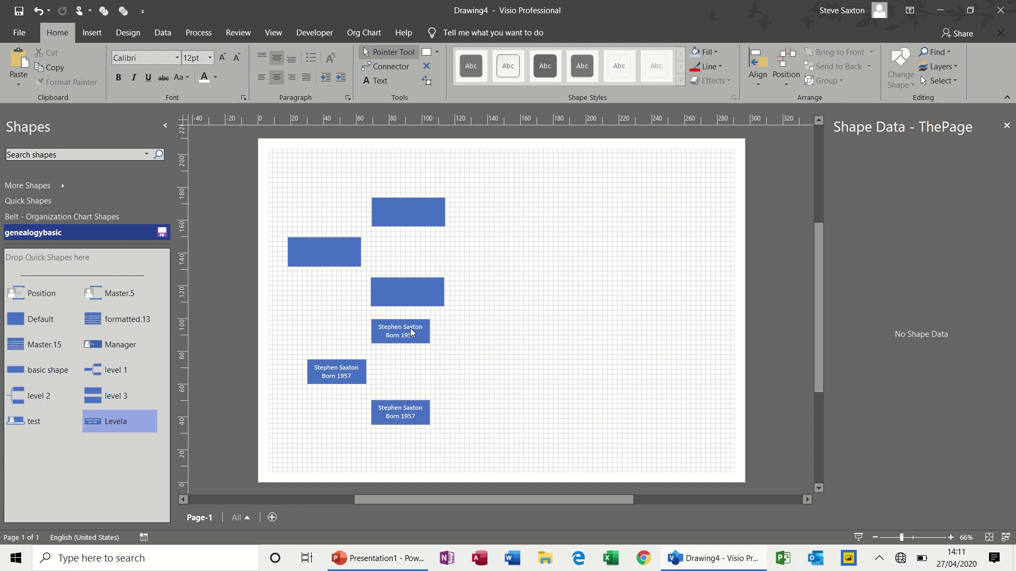
pyautogui.click(413, 332)
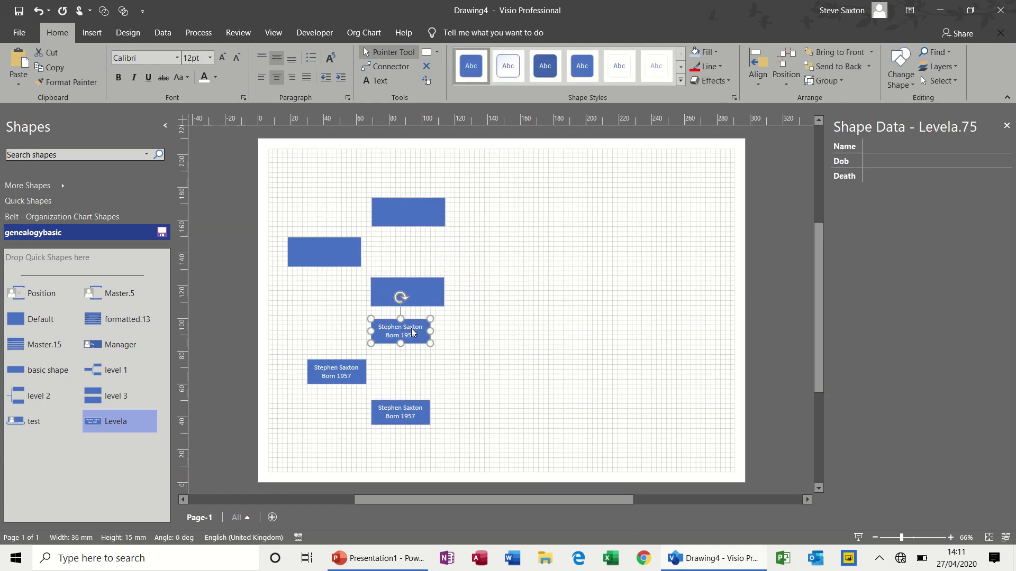
pyautogui.press('Escape')
pyautogui.doubleClick(413, 328)
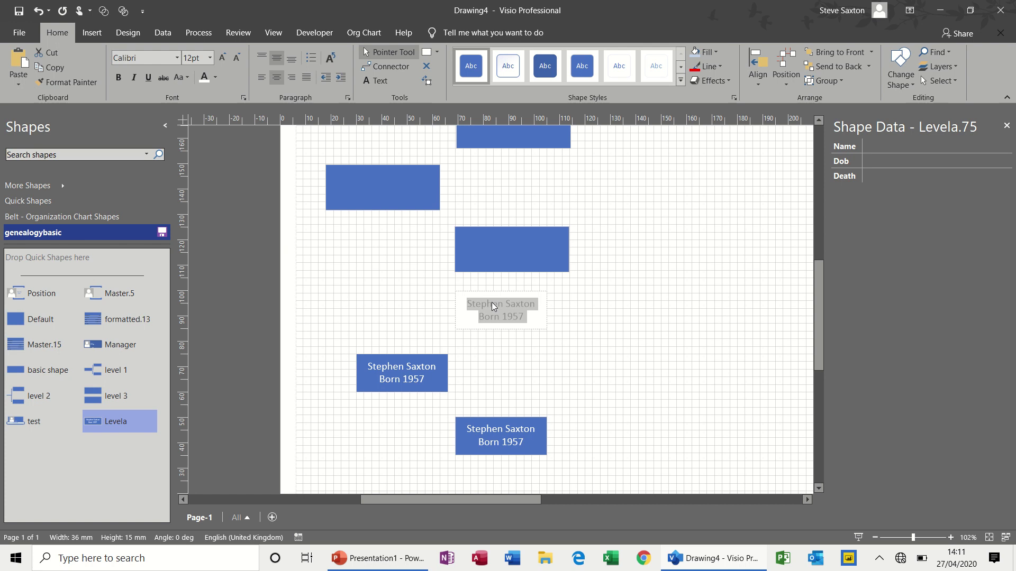
# Relabel the upper copy with a new first name, Born 1935 and Died 2011
pyautogui.click(489, 304)
pyautogui.moveTo(502, 305); pyautogui.dragTo(467, 304)
pyautogui.write('Kenne')
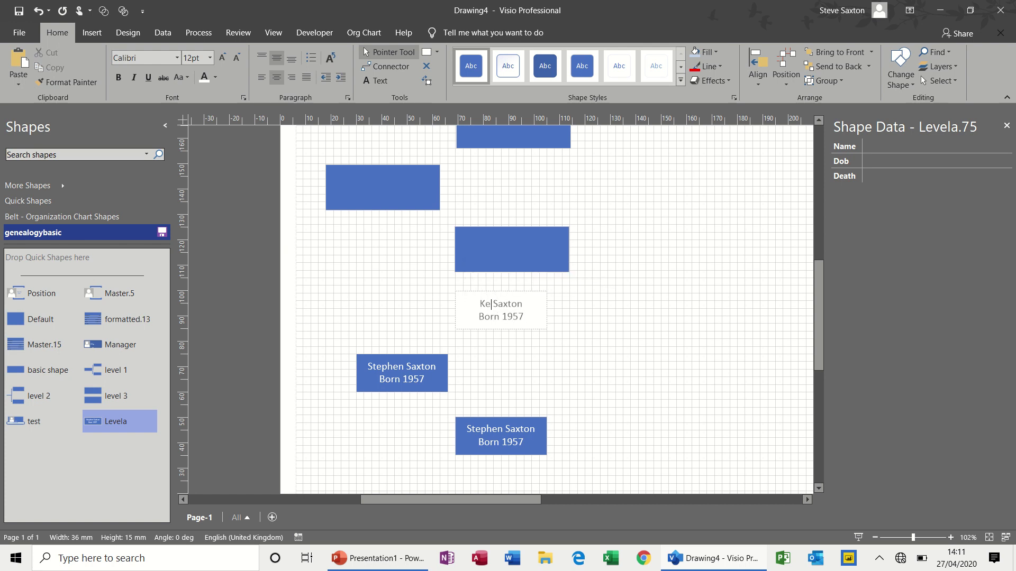
pyautogui.write('th')
pyautogui.press('BackSpace')
pyautogui.press('BackSpace')
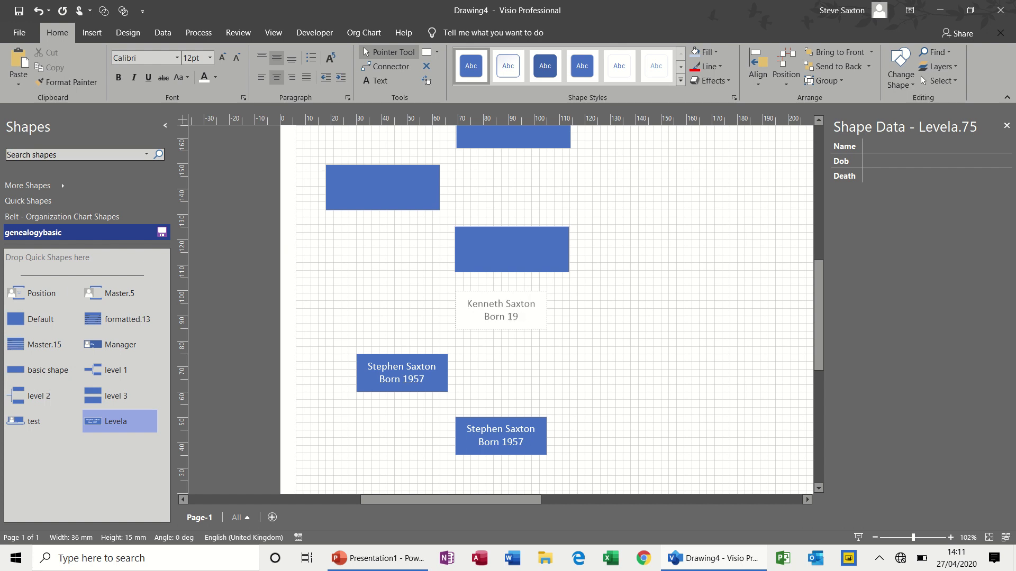
pyautogui.write('35 Died 2011')
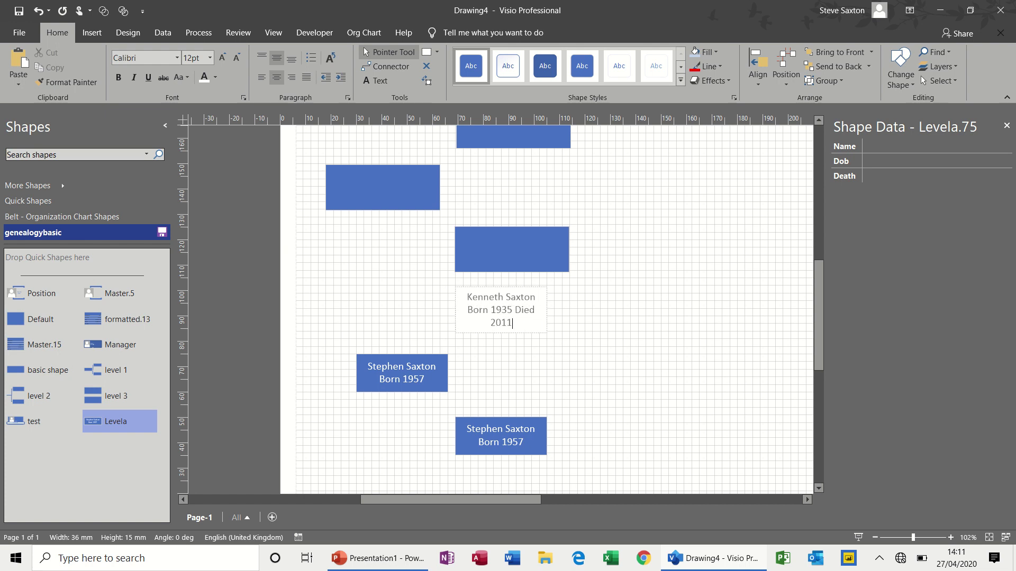
# Relabel the lower copy with another person's full name and Born 1935
pyautogui.click(501, 430)
pyautogui.doubleClick(501, 430)
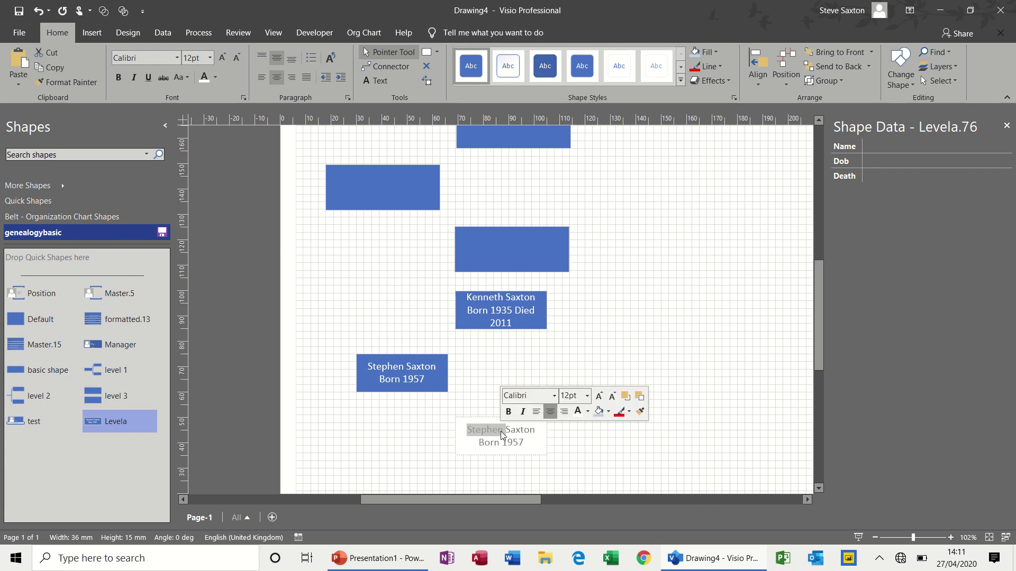
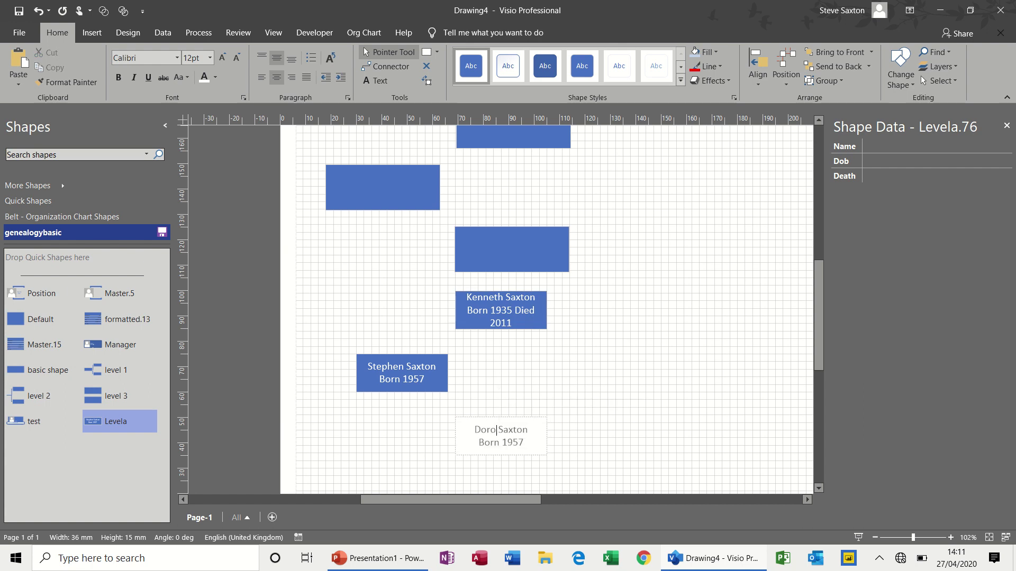
pyautogui.doubleClick(513, 432)
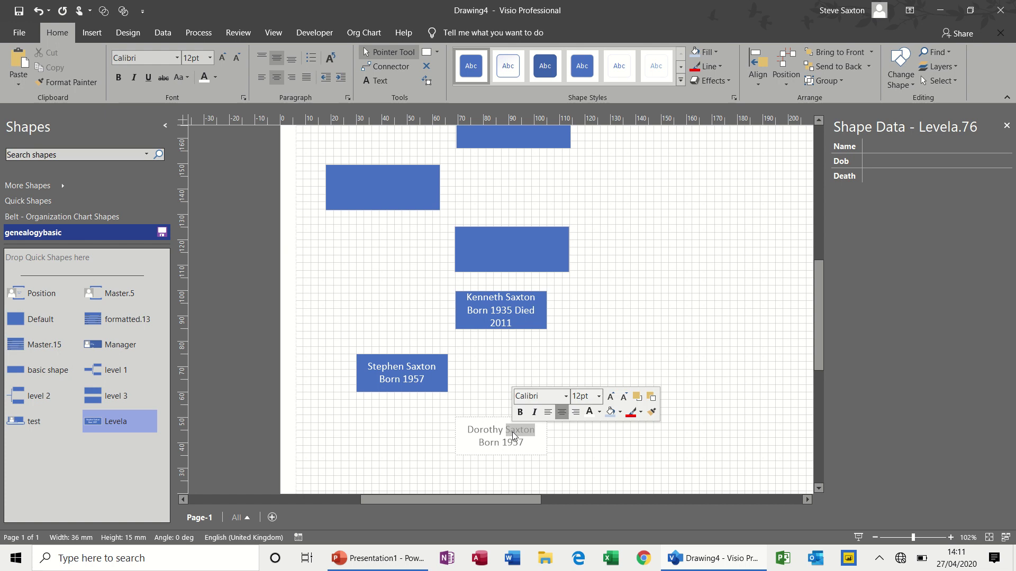
pyautogui.press('BackSpace')
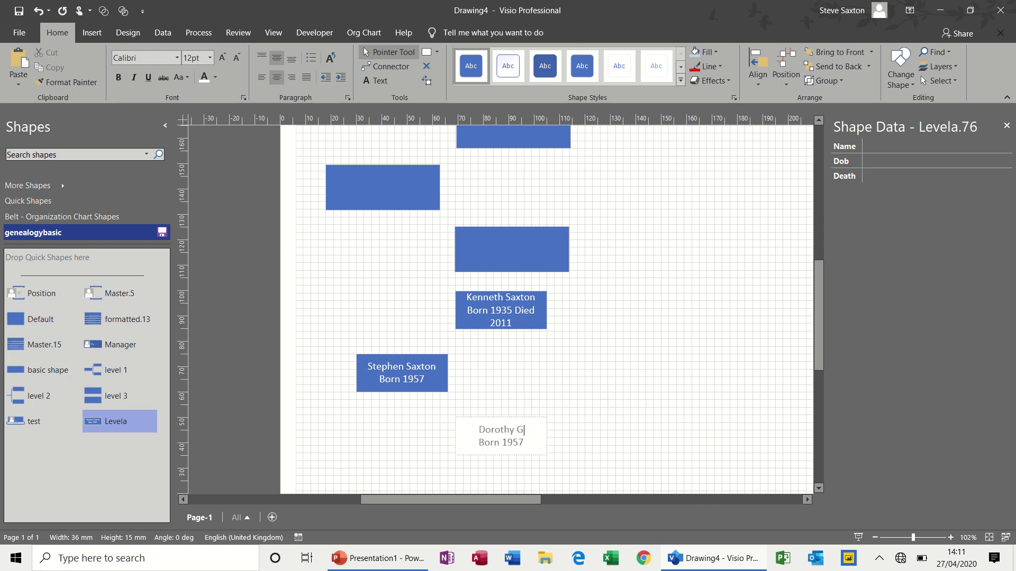
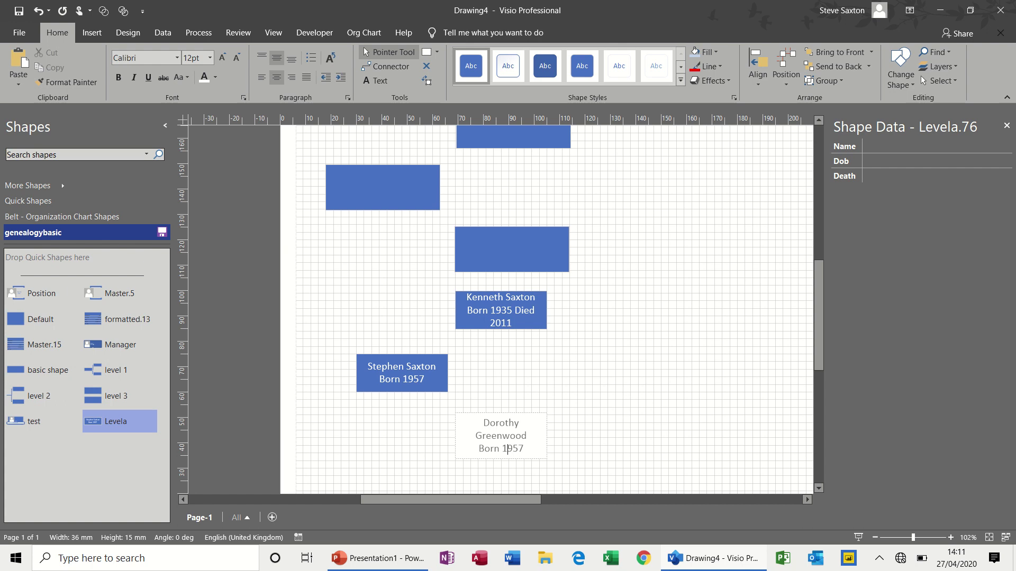
pyautogui.moveTo(507, 449); pyautogui.dragTo(522, 449)
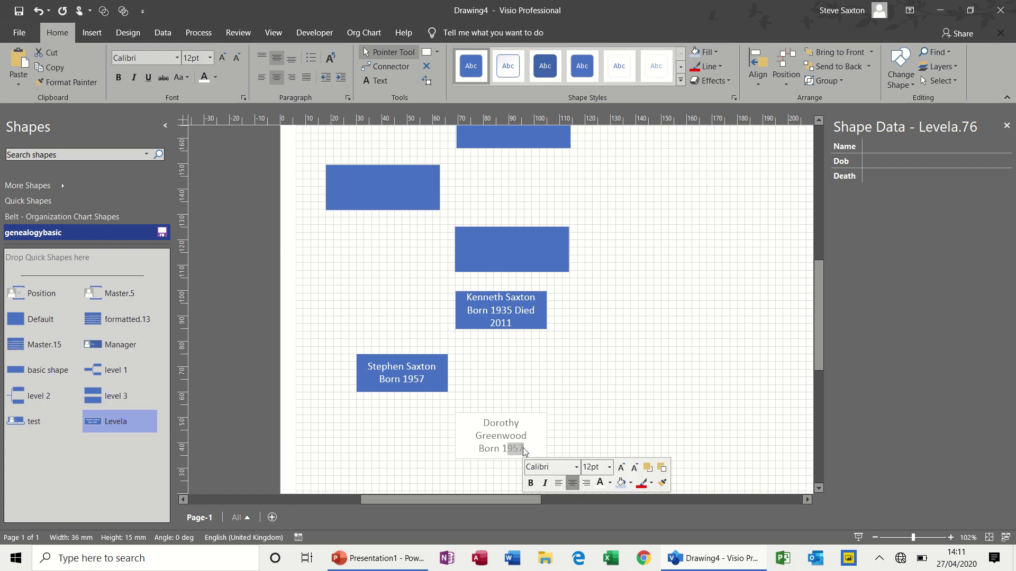
pyautogui.write('935')
pyautogui.click(578, 415)
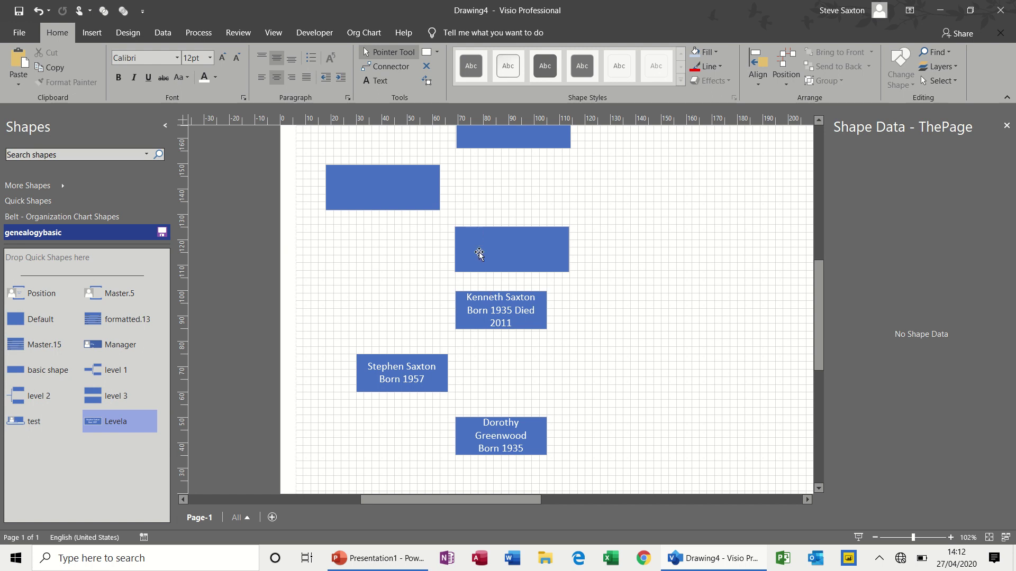
# Delete the blank rectangles and cluster the three person boxes: one left, two stacked right
pyautogui.click(492, 233)
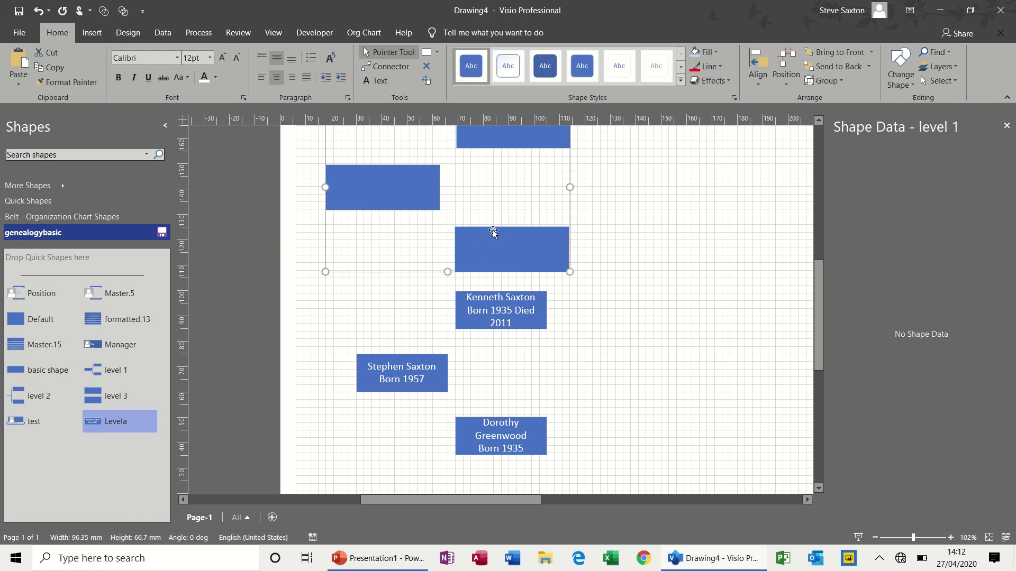
pyautogui.press('Delete')
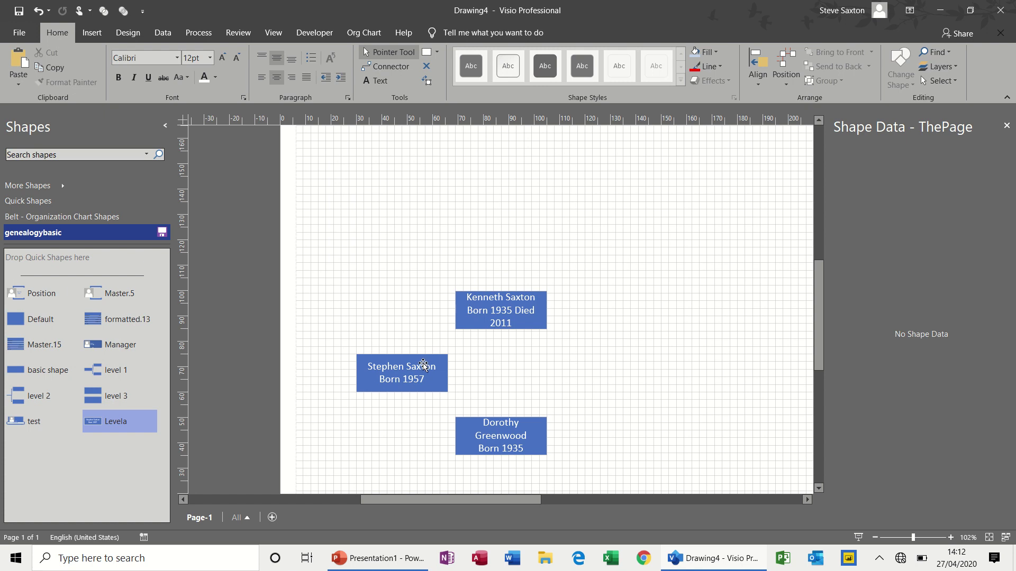
pyautogui.moveTo(422, 364); pyautogui.dragTo(376, 204)
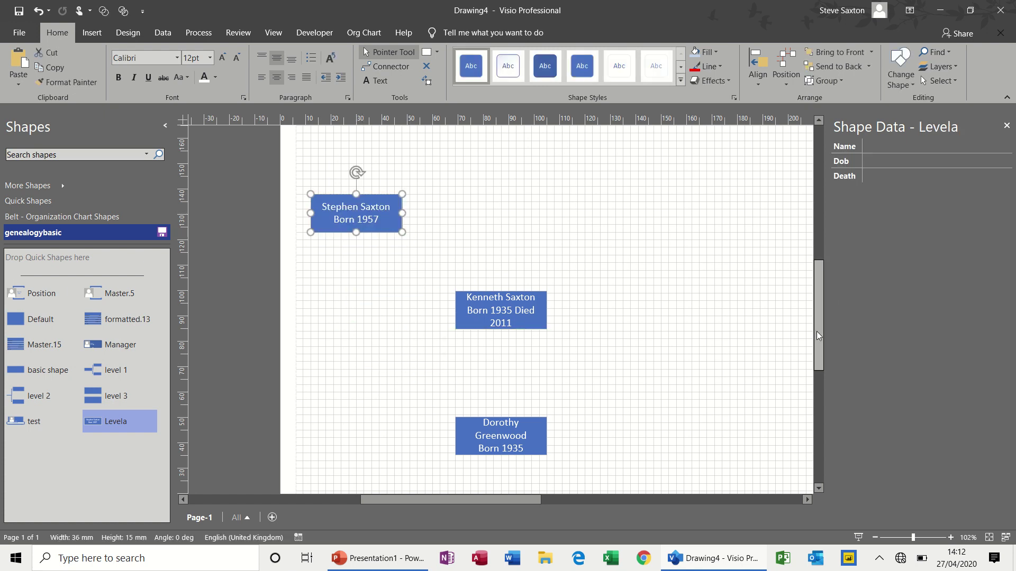
pyautogui.moveTo(817, 331); pyautogui.dragTo(817, 299)
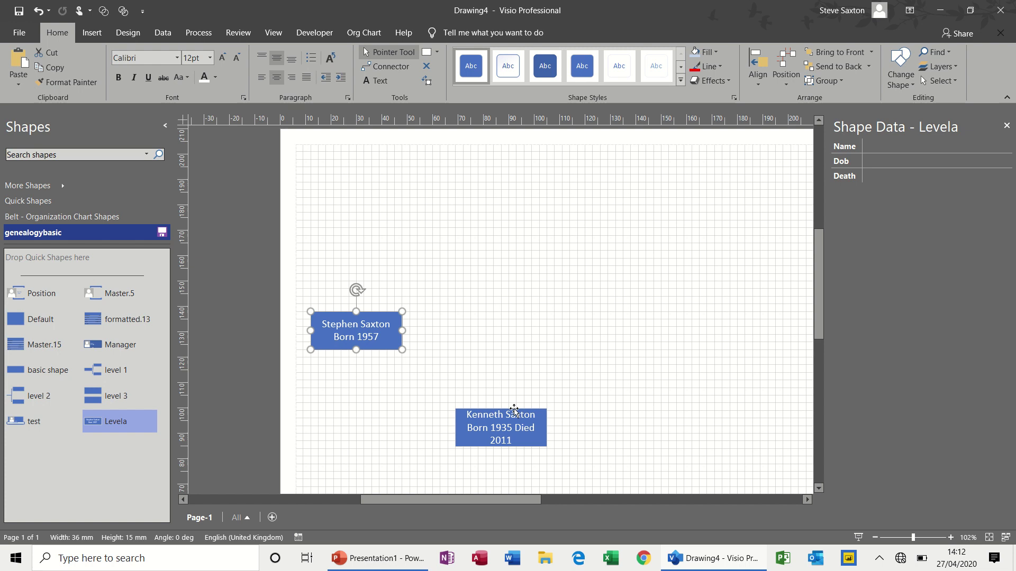
pyautogui.moveTo(511, 414); pyautogui.dragTo(478, 260)
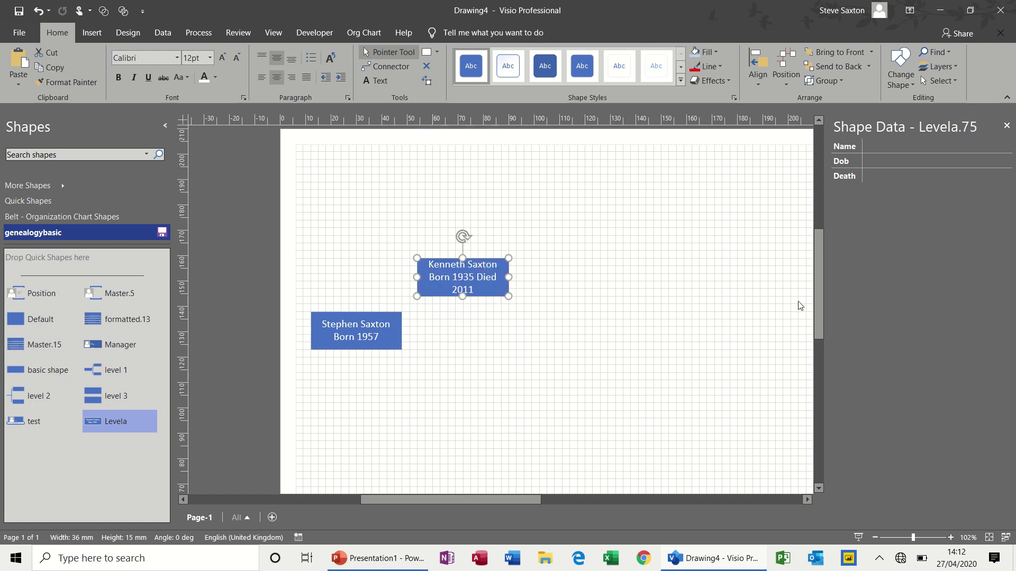
pyautogui.moveTo(823, 285); pyautogui.dragTo(818, 339)
pyautogui.moveTo(535, 343); pyautogui.dragTo(499, 183)
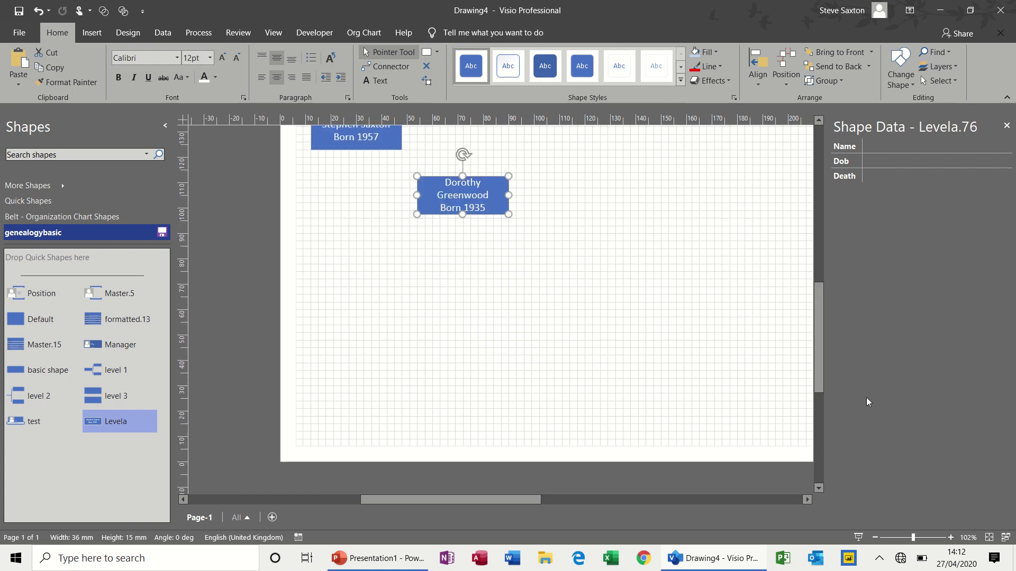
pyautogui.moveTo(823, 378); pyautogui.dragTo(821, 347)
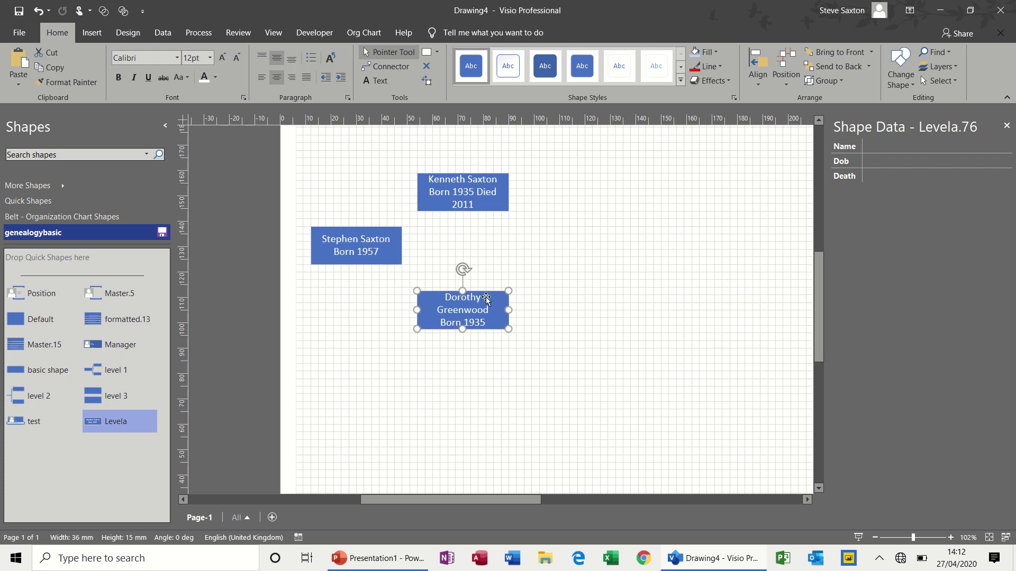
pyautogui.moveTo(487, 298); pyautogui.dragTo(485, 282)
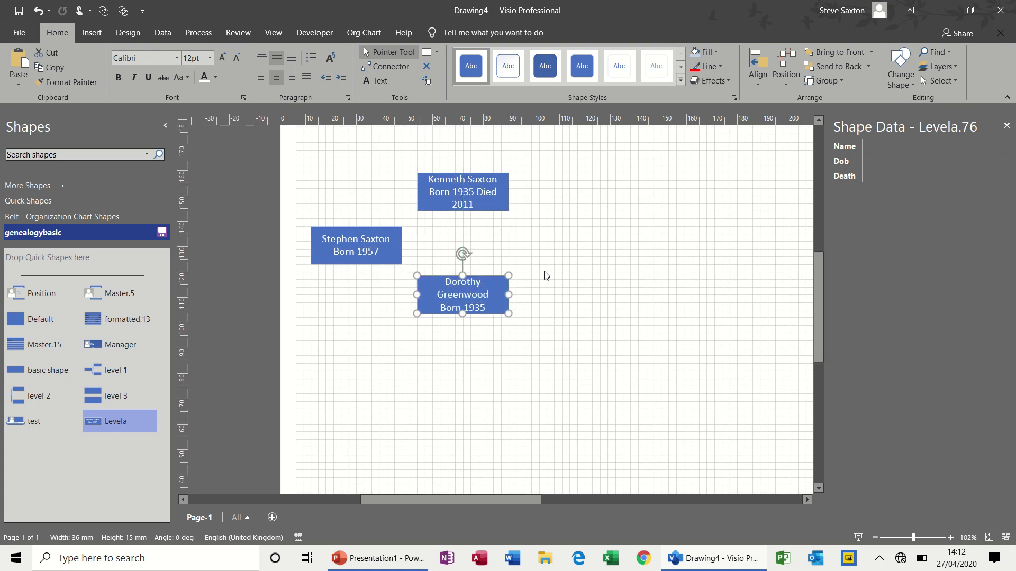
# Add connection points on the person boxes' facing edges, nudging the upper-right box slightly right
pyautogui.rightClick(546, 271)
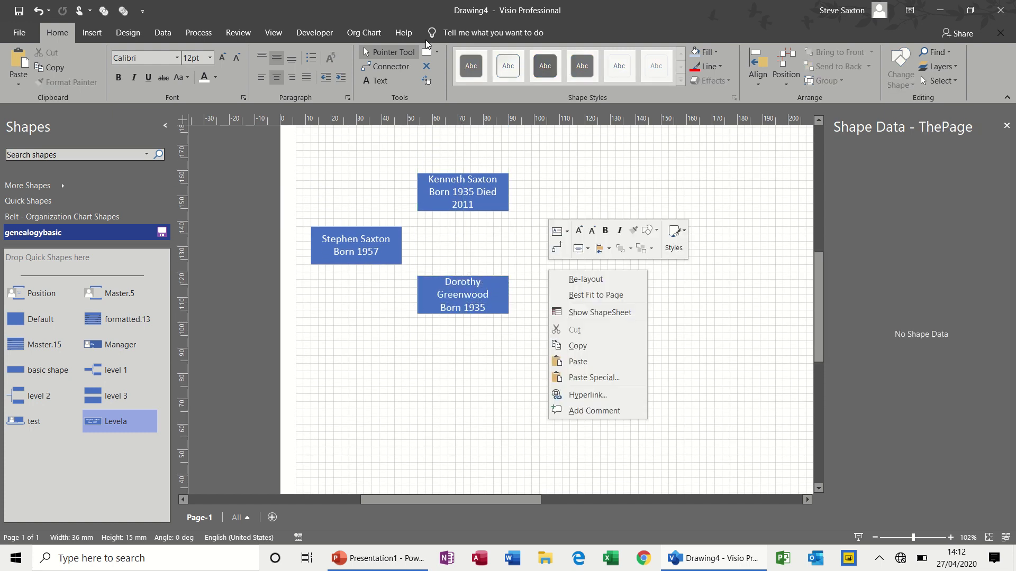
pyautogui.click(429, 66)
pyautogui.click(429, 66)
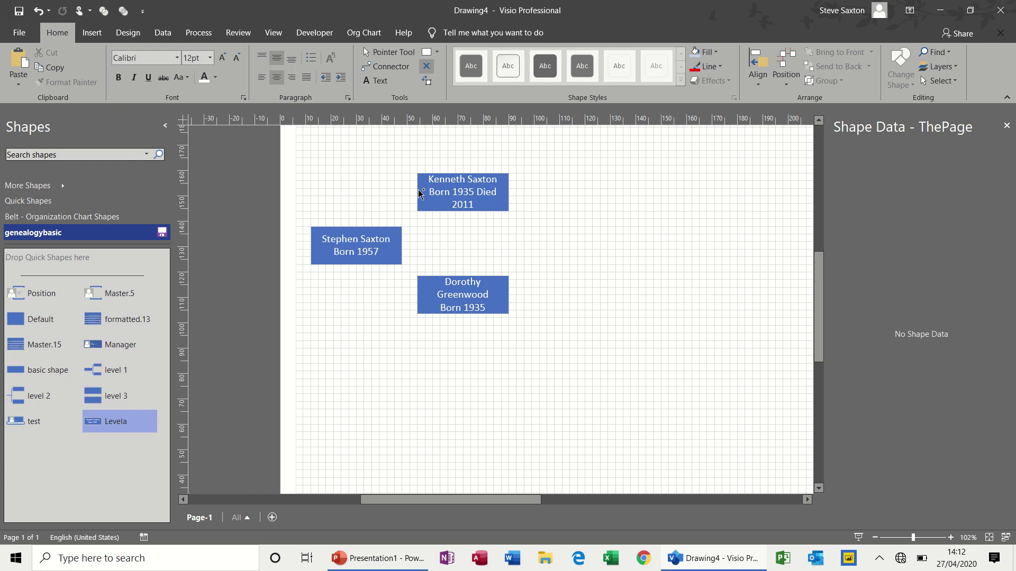
pyautogui.click(420, 193)
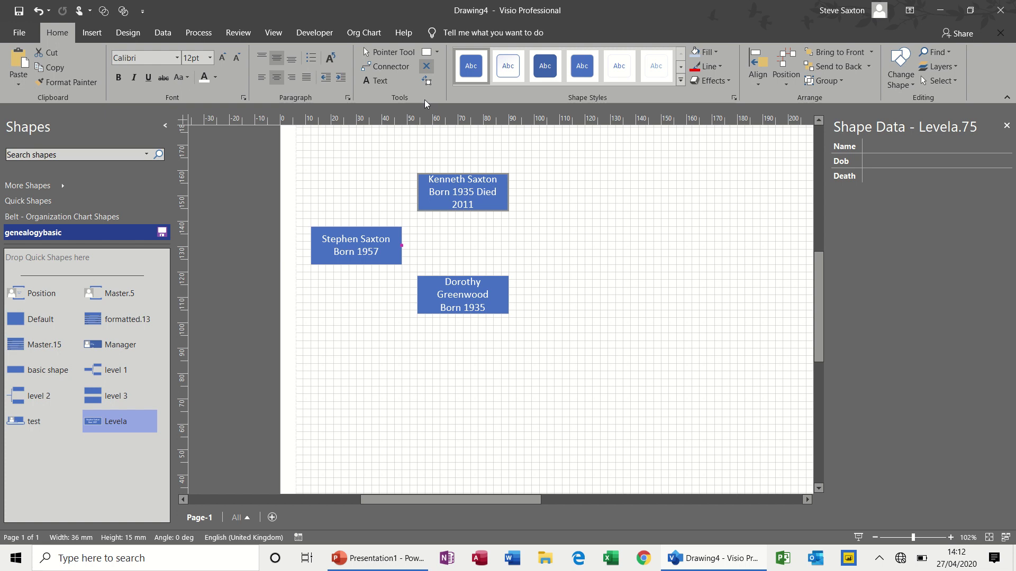
pyautogui.click(395, 55)
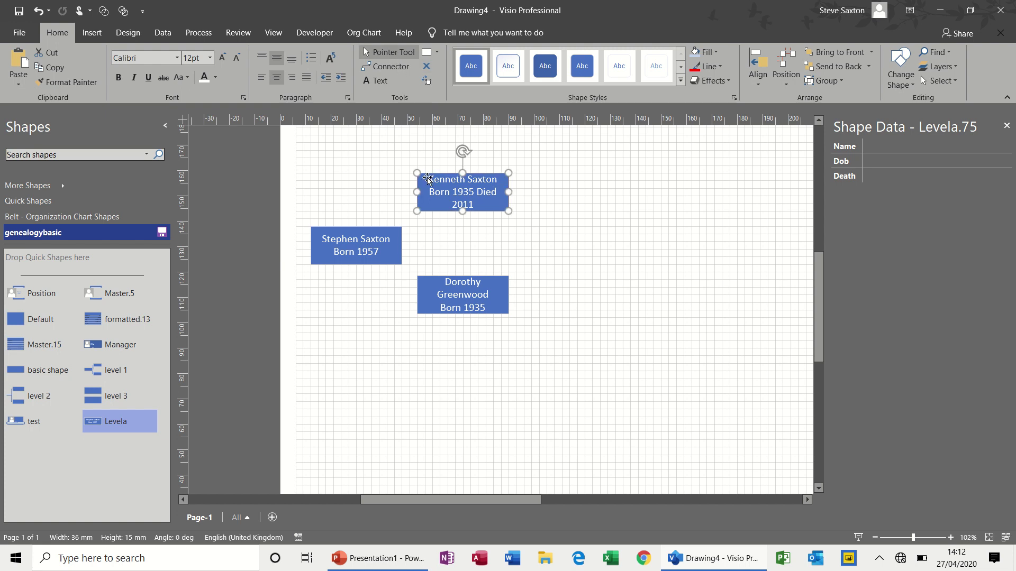
pyautogui.moveTo(426, 176)
pyautogui.mouseDown()
pyautogui.moveTo(439, 176)
pyautogui.moveTo(423, 176)
pyautogui.mouseUp()
pyautogui.click(426, 67)
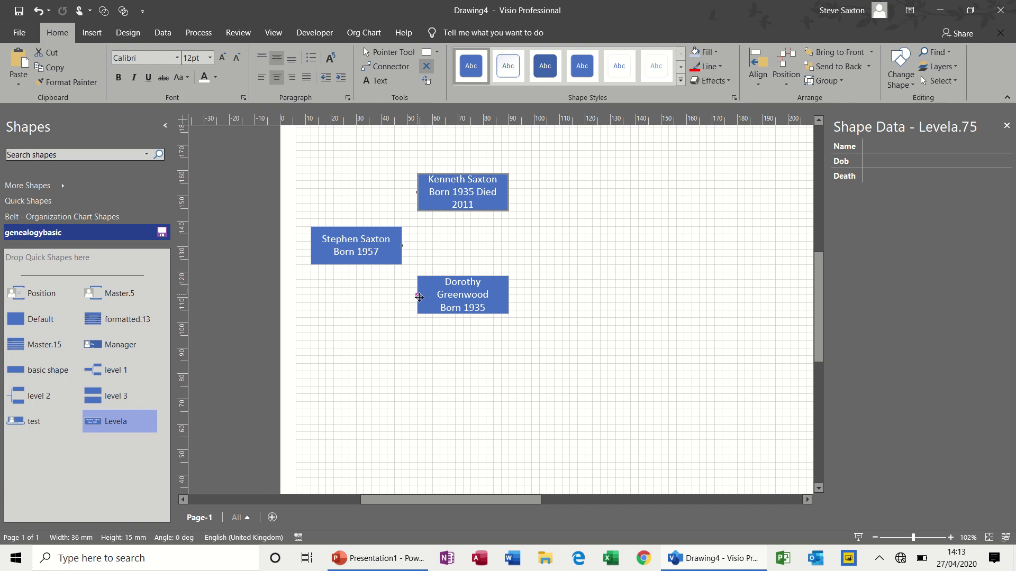
pyautogui.keyDown('ctrl'); pyautogui.click(417, 295); pyautogui.keyUp('ctrl')
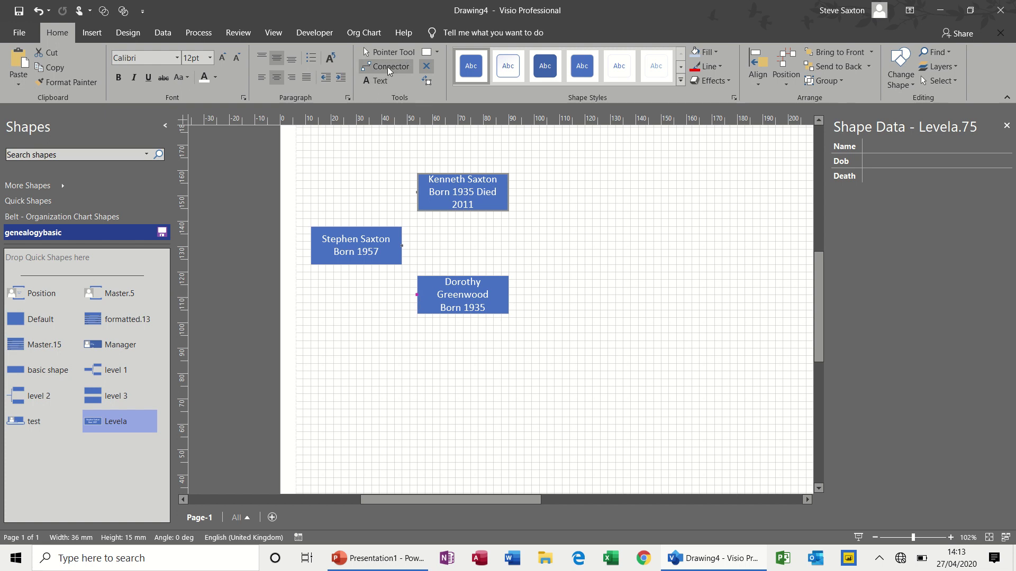
# Draw connector lines from the left person box to both right-hand person boxes
pyautogui.click(387, 67)
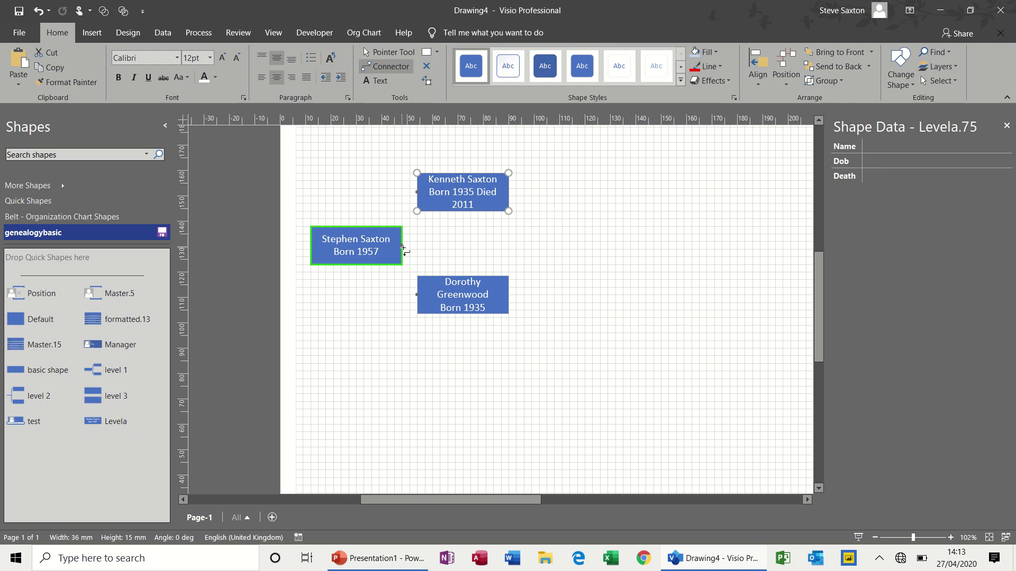
pyautogui.moveTo(404, 248); pyautogui.dragTo(417, 192)
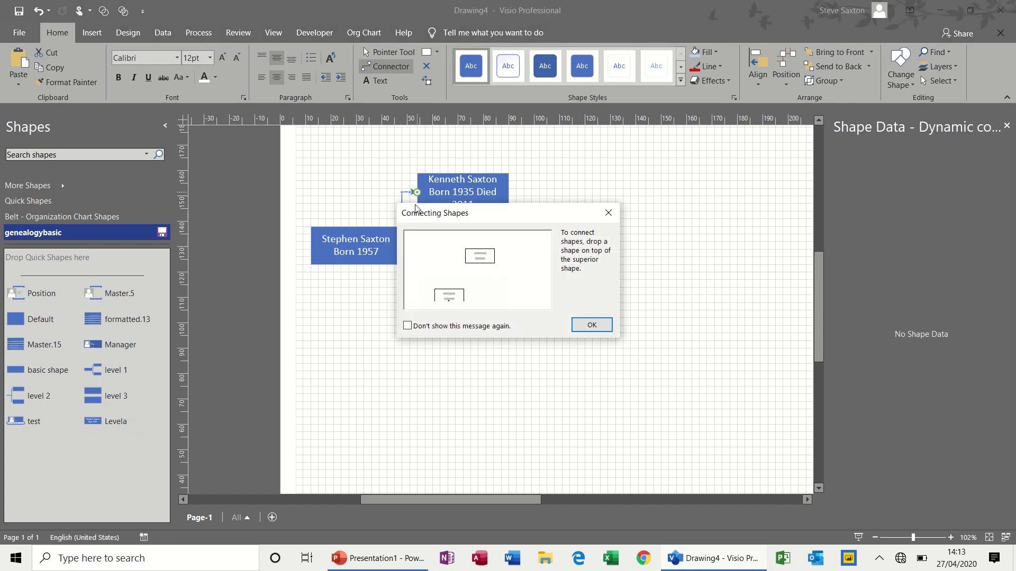
pyautogui.click(586, 324)
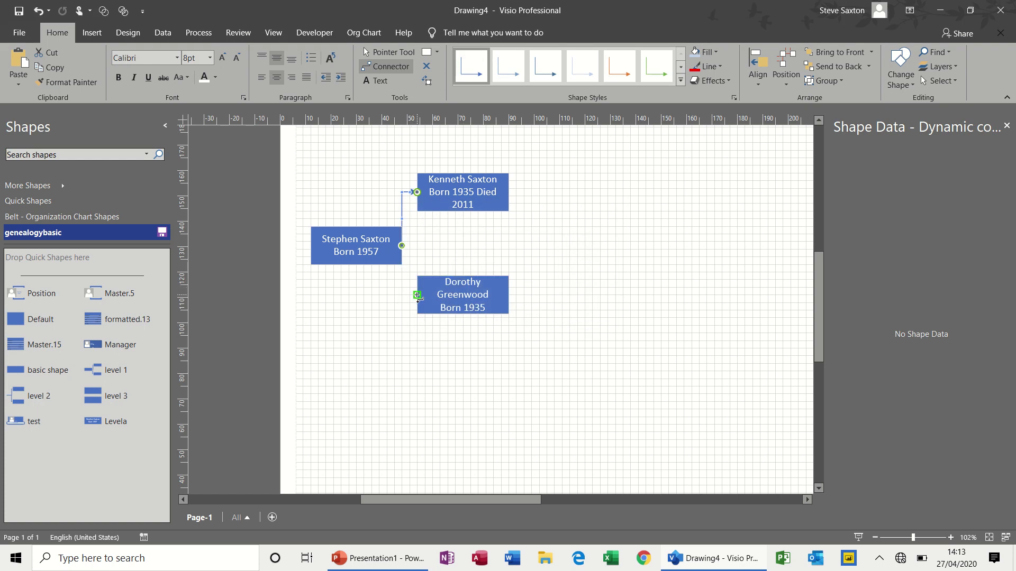
pyautogui.moveTo(417, 296); pyautogui.dragTo(402, 246)
pyautogui.click(386, 53)
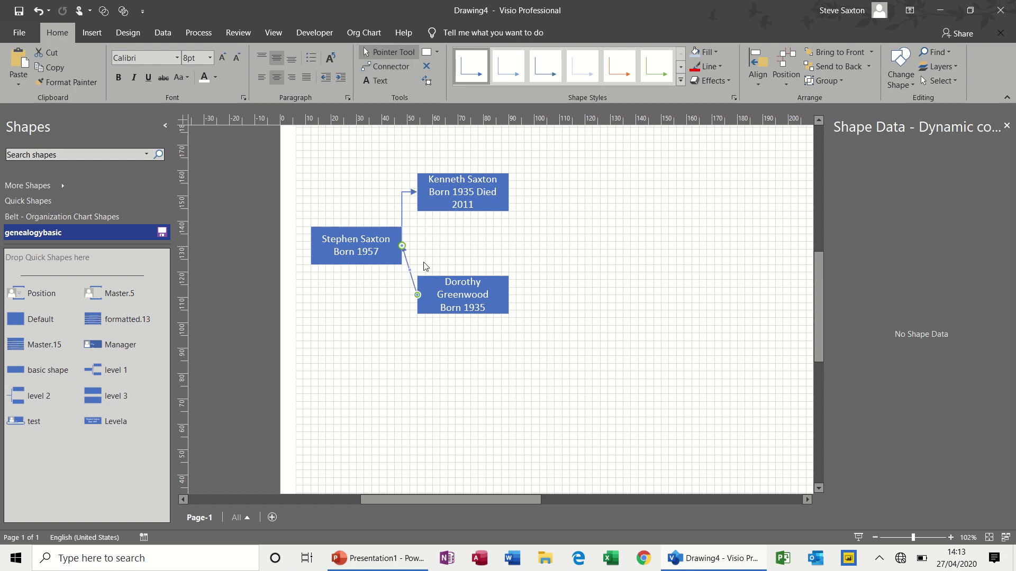
pyautogui.click(404, 214)
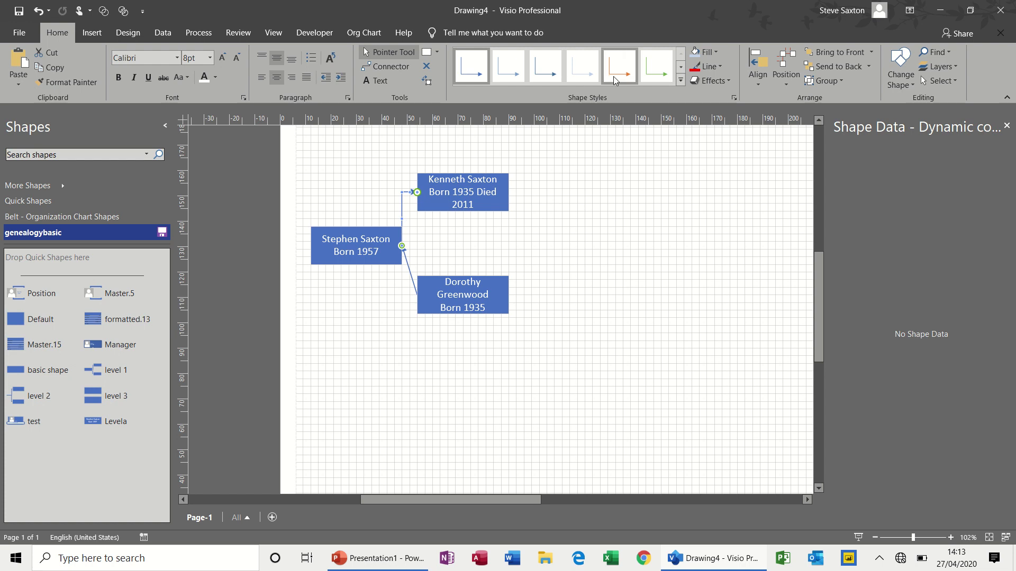
# Remove the arrowhead from the connector to the upper-right box
pyautogui.click(720, 66)
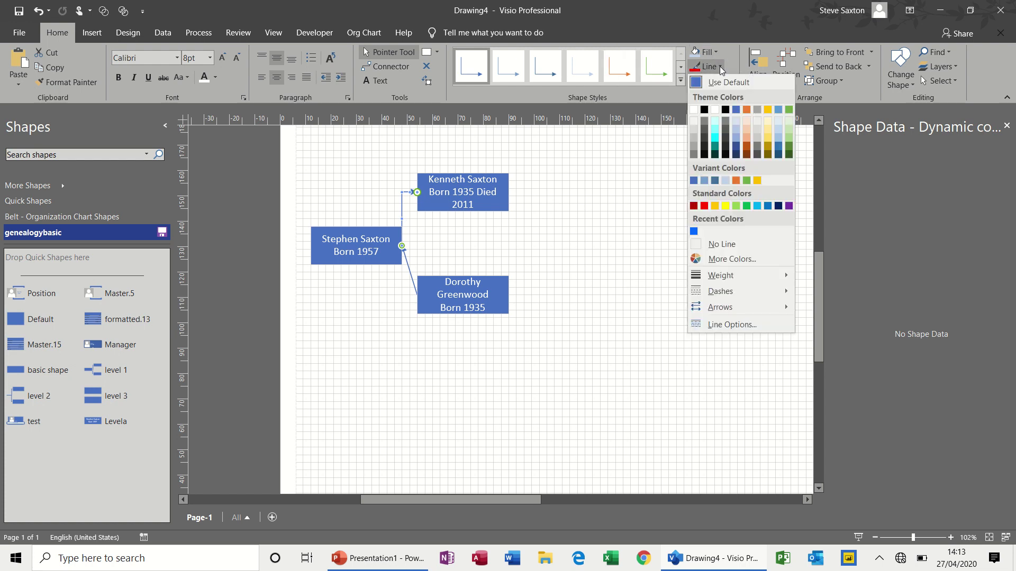
pyautogui.moveTo(783, 291)
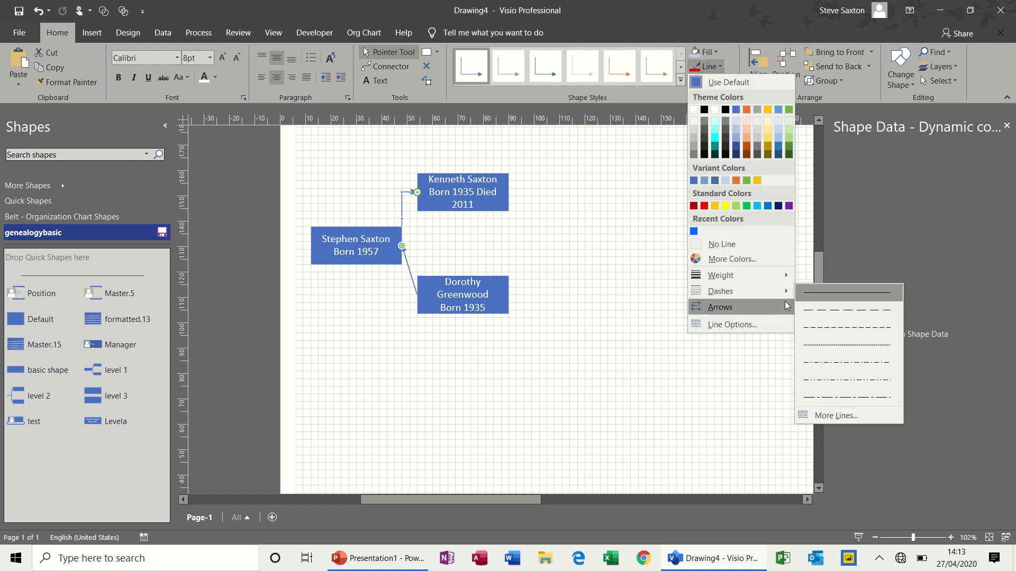
pyautogui.click(818, 309)
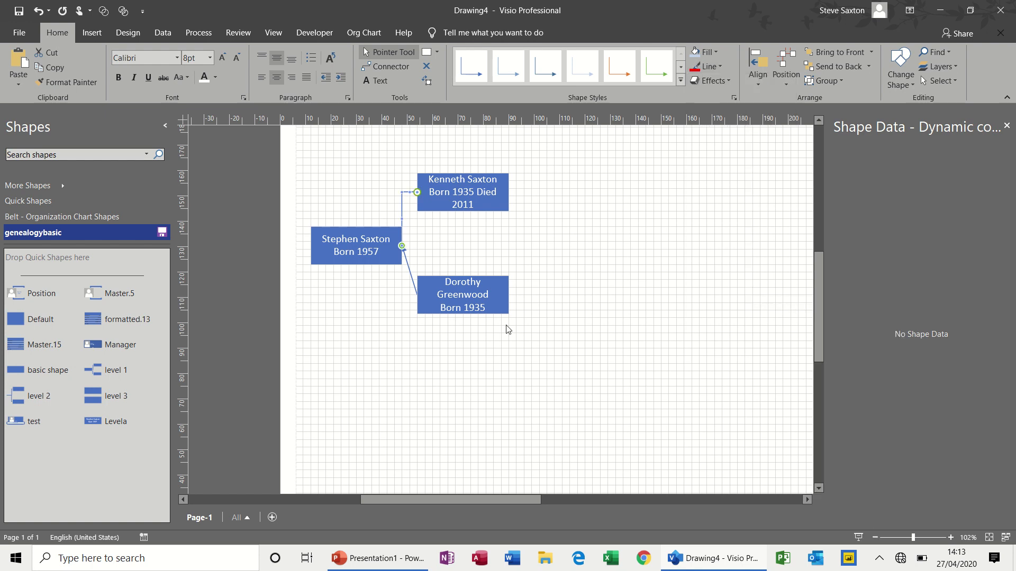
# Check the lower connector's line options, then shift the lower-right box to the right
pyautogui.click(407, 263)
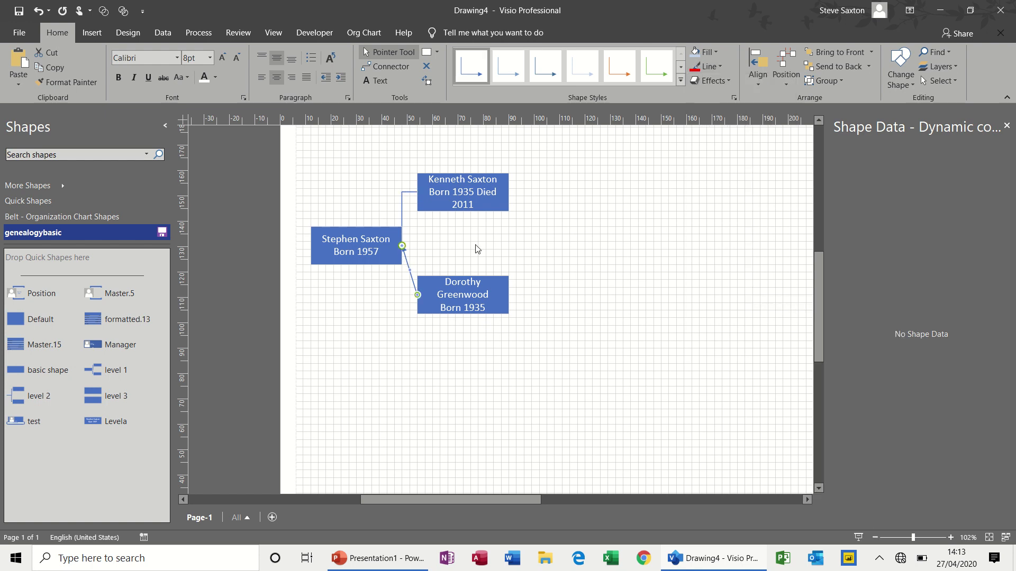
pyautogui.click(723, 67)
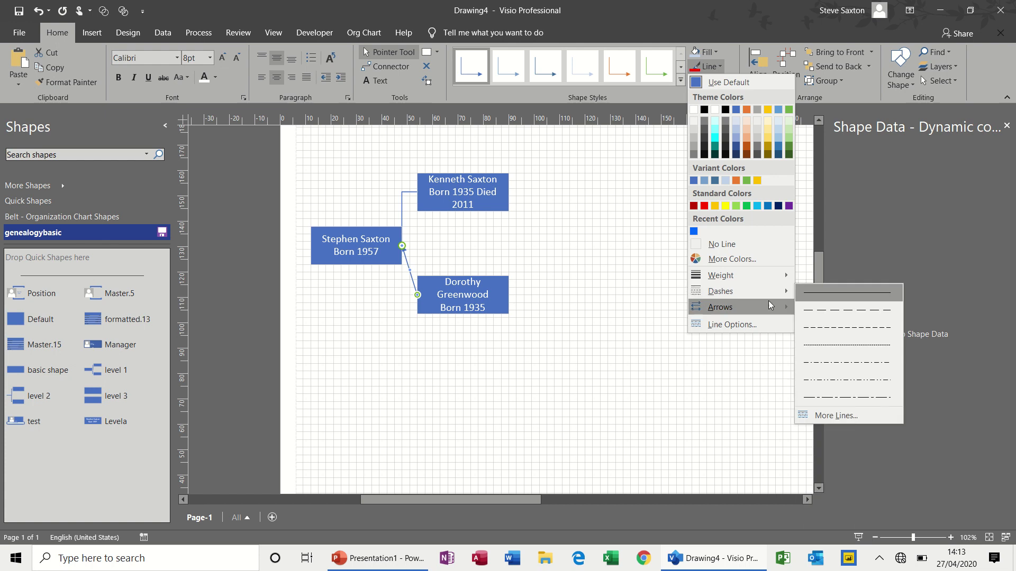
pyautogui.click(804, 308)
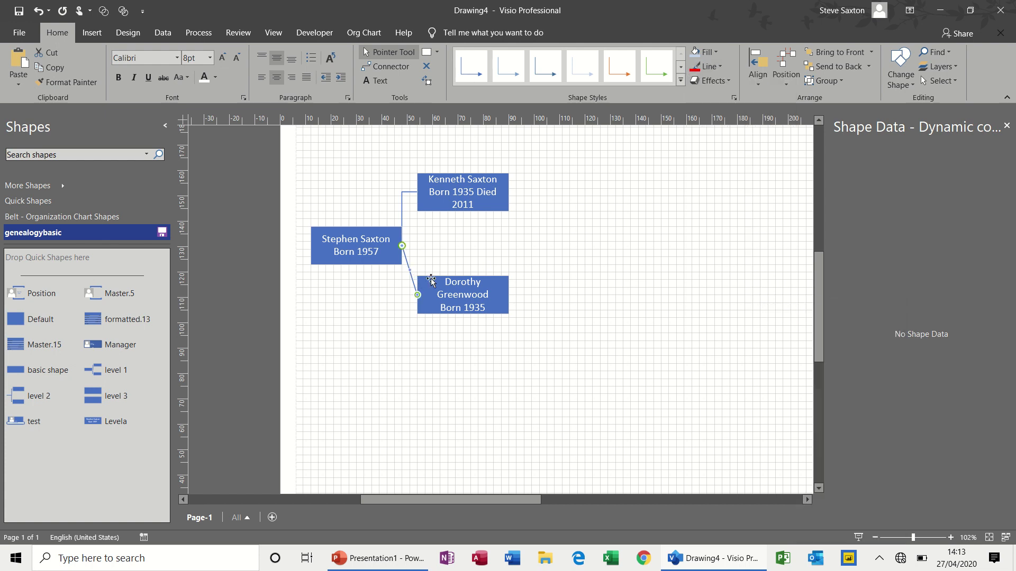
pyautogui.moveTo(453, 281); pyautogui.dragTo(496, 281)
# Add a connection point on the lower-right box's left edge and glue the lower connector to it
pyautogui.click(417, 293)
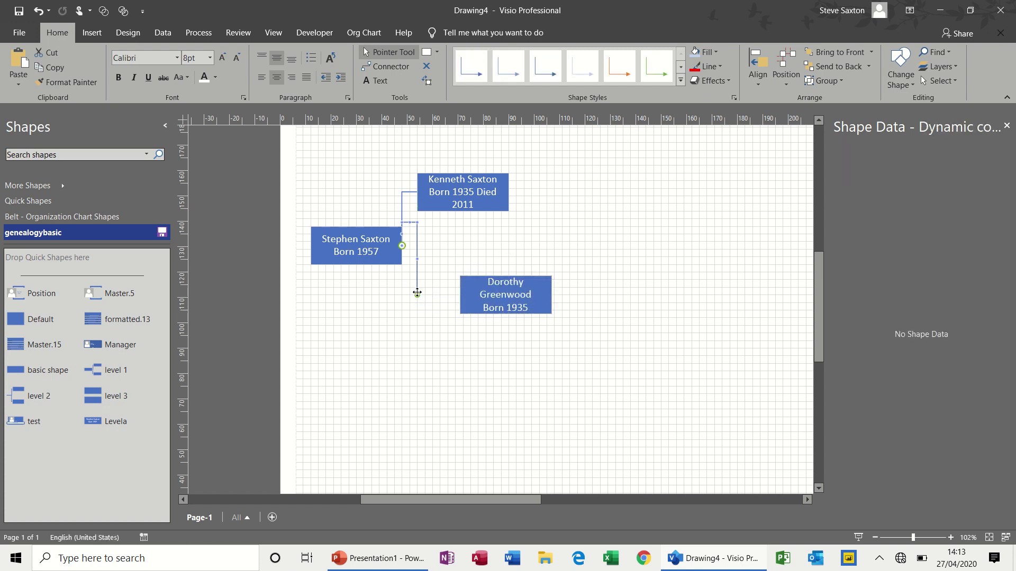
pyautogui.moveTo(417, 295)
pyautogui.mouseDown()
pyautogui.moveTo(450, 304)
pyautogui.moveTo(460, 294)
pyautogui.moveTo(432, 302)
pyautogui.mouseUp()
pyautogui.click(467, 299)
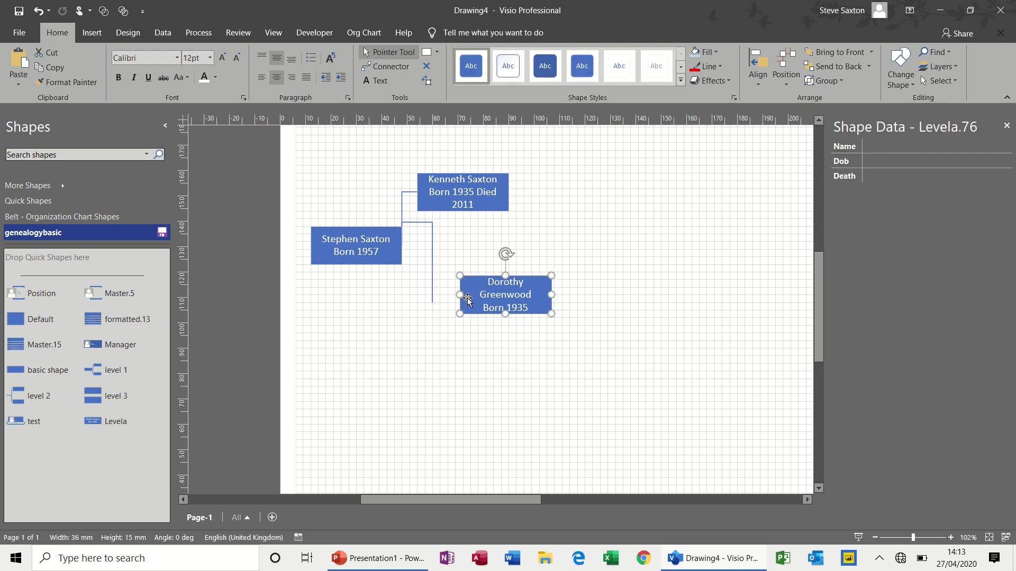
pyautogui.click(427, 66)
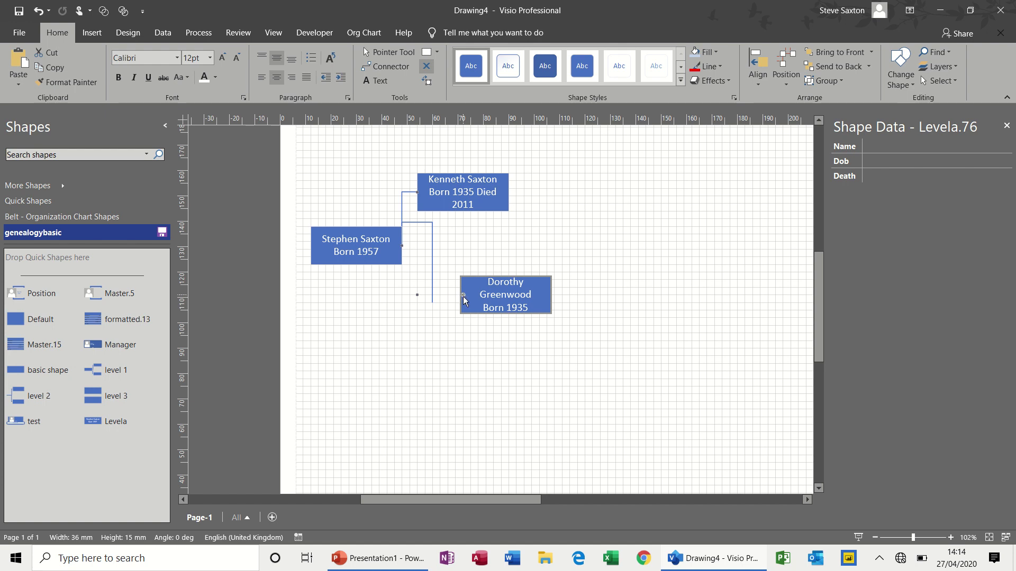
pyautogui.click(463, 295)
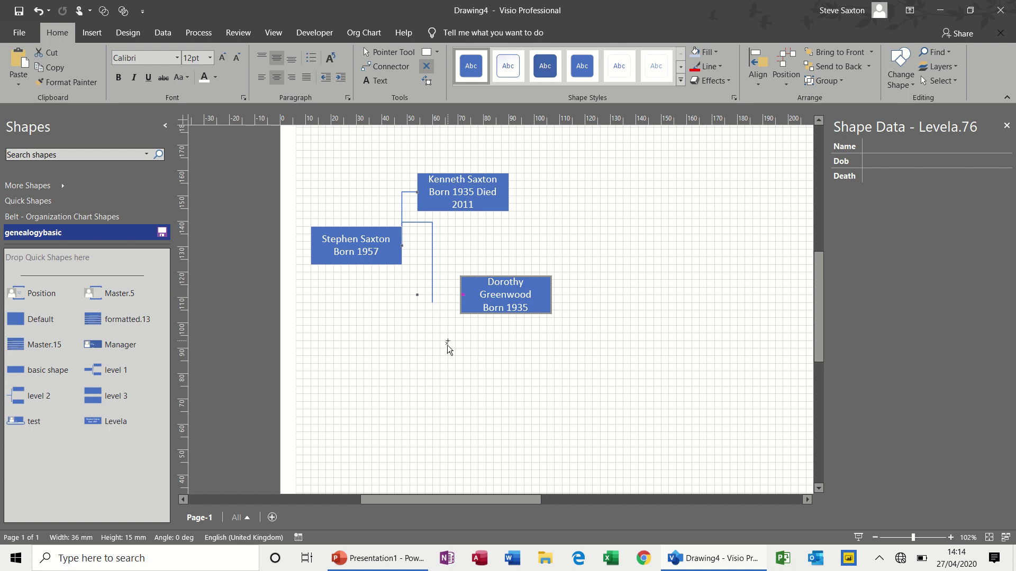
pyautogui.click(393, 50)
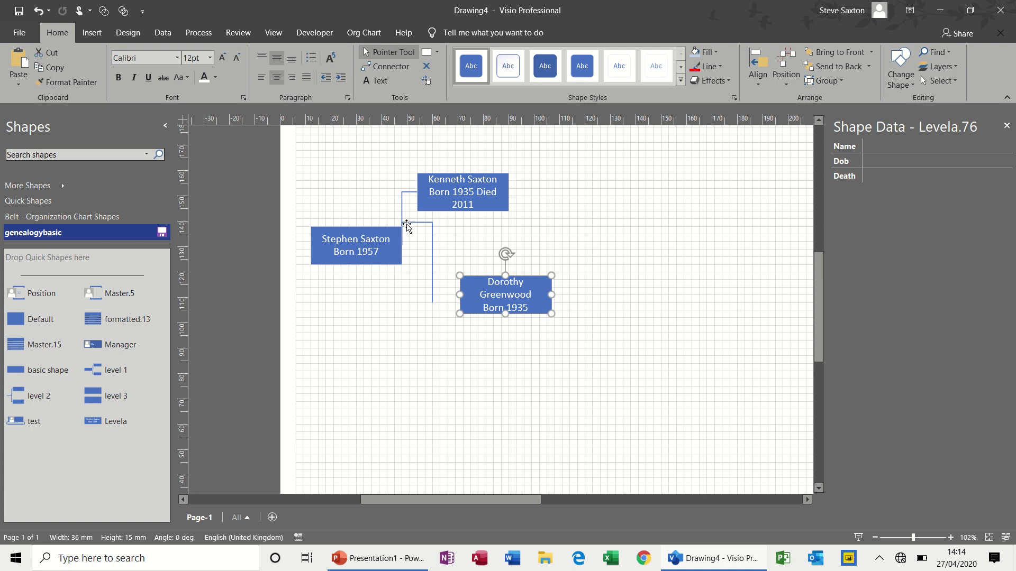
pyautogui.click(433, 300)
pyautogui.moveTo(450, 295); pyautogui.dragTo(462, 295)
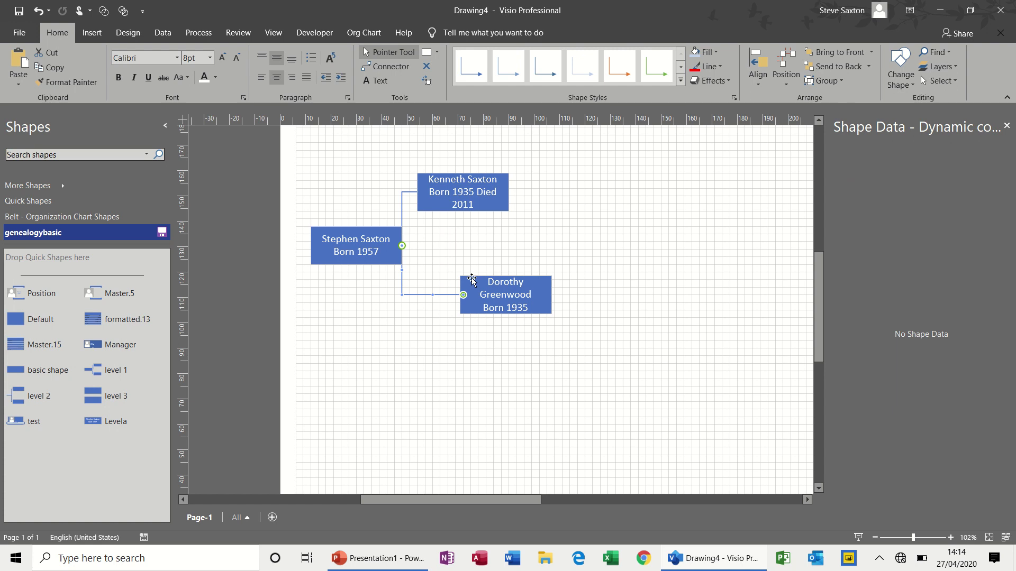
# Line up the lower-right box under the upper-right box, raise the upper box slightly, and select all shapes
pyautogui.moveTo(475, 281); pyautogui.dragTo(434, 282)
pyautogui.click(599, 195)
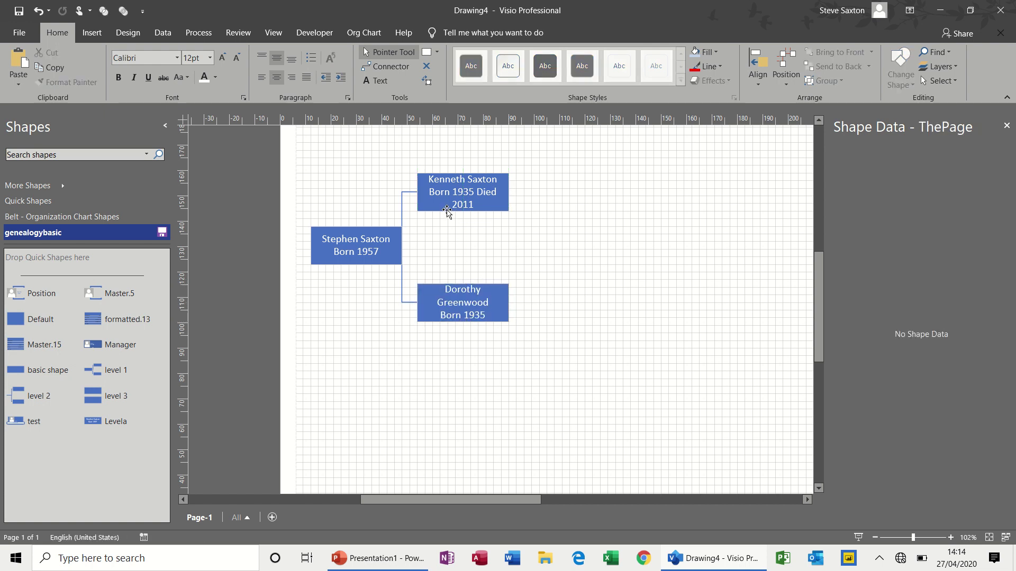
pyautogui.moveTo(446, 210); pyautogui.dragTo(442, 206)
pyautogui.click(350, 202)
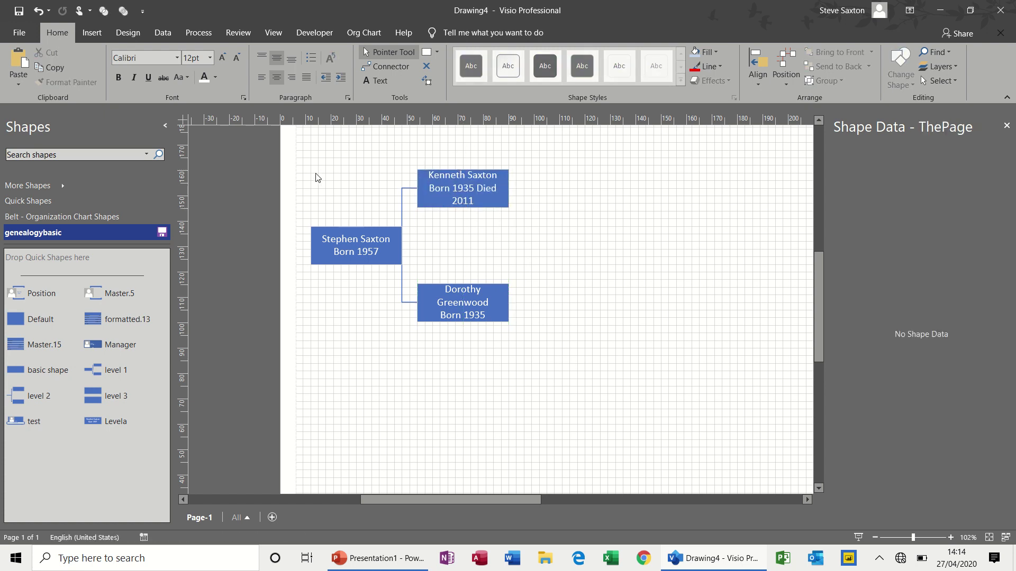
pyautogui.moveTo(296, 157); pyautogui.dragTo(535, 343)
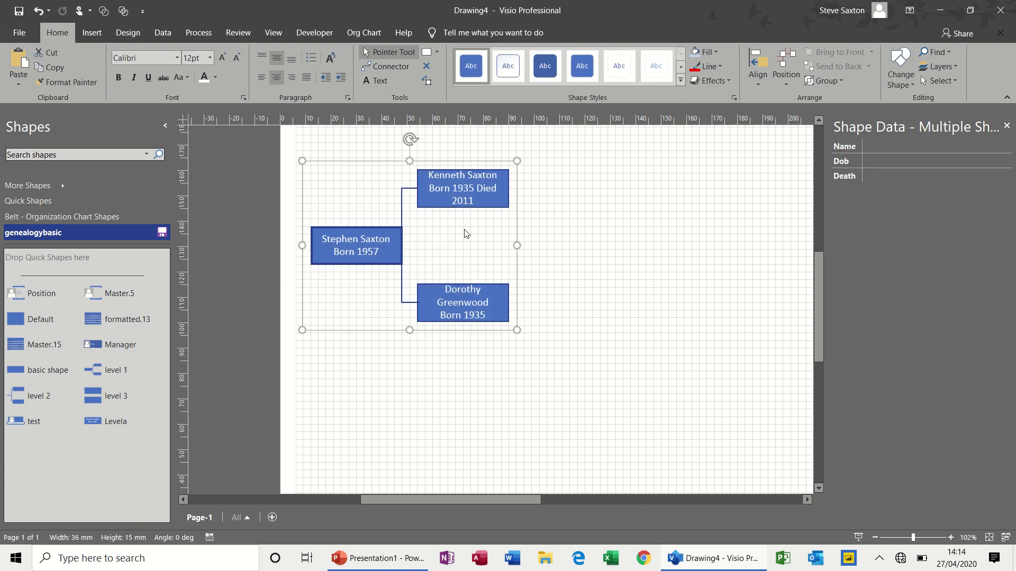
# Group the three person boxes and connectors, then subselect the lower-right box inside the group
pyautogui.click(815, 83)
pyautogui.click(817, 93)
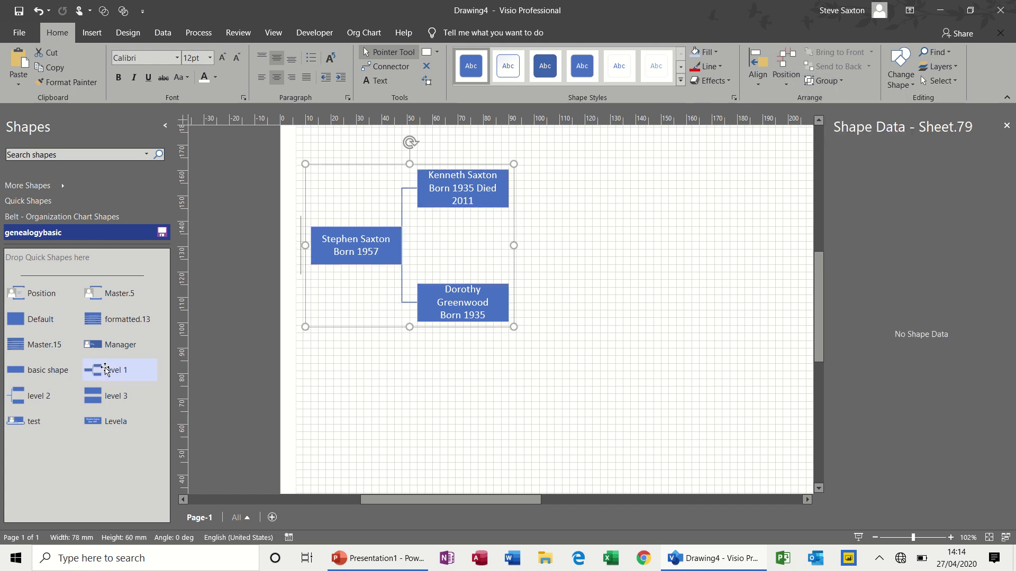
pyautogui.moveTo(106, 371); pyautogui.dragTo(88, 396)
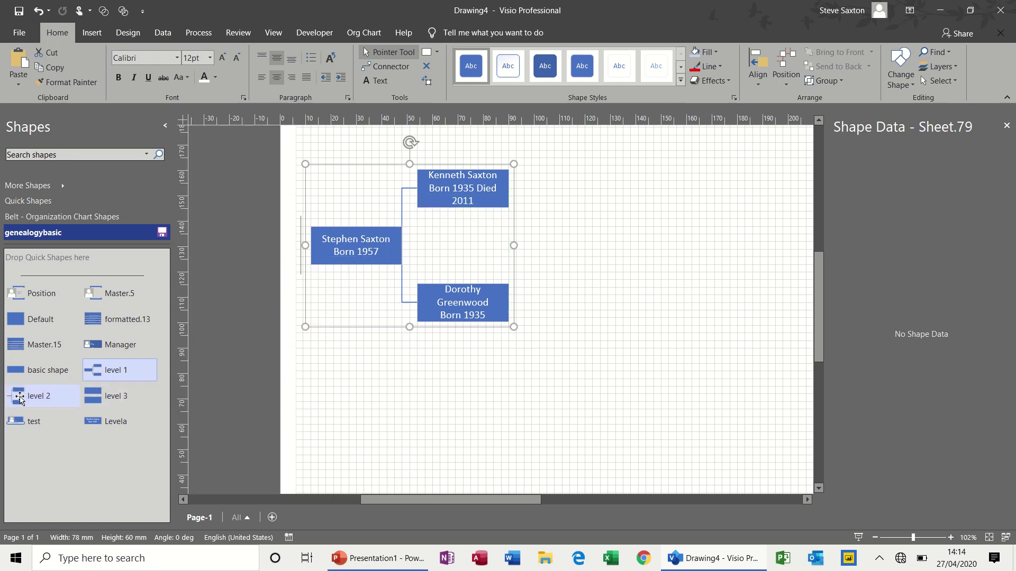
pyautogui.click(410, 384)
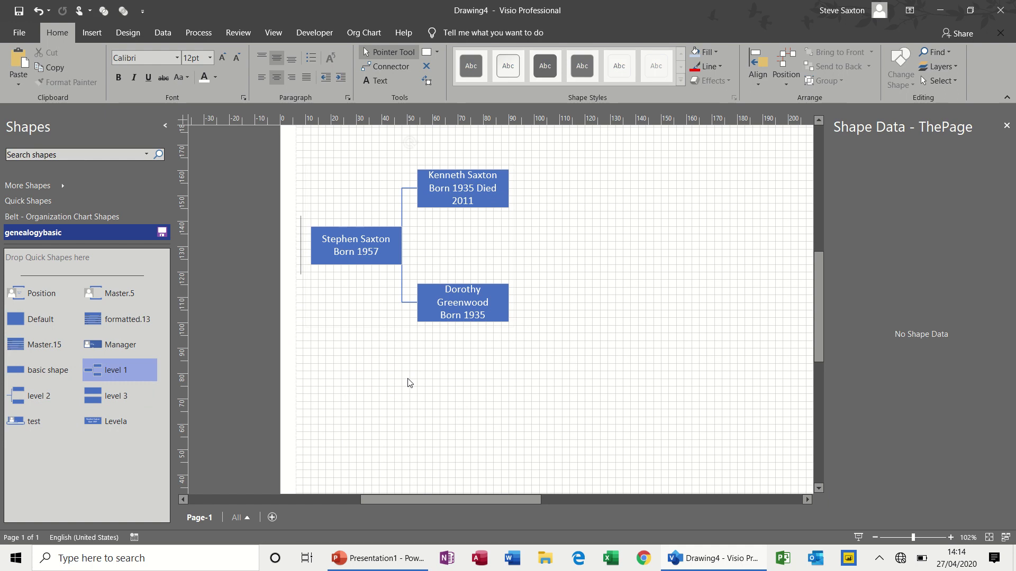
pyautogui.click(471, 300)
pyautogui.click(472, 299)
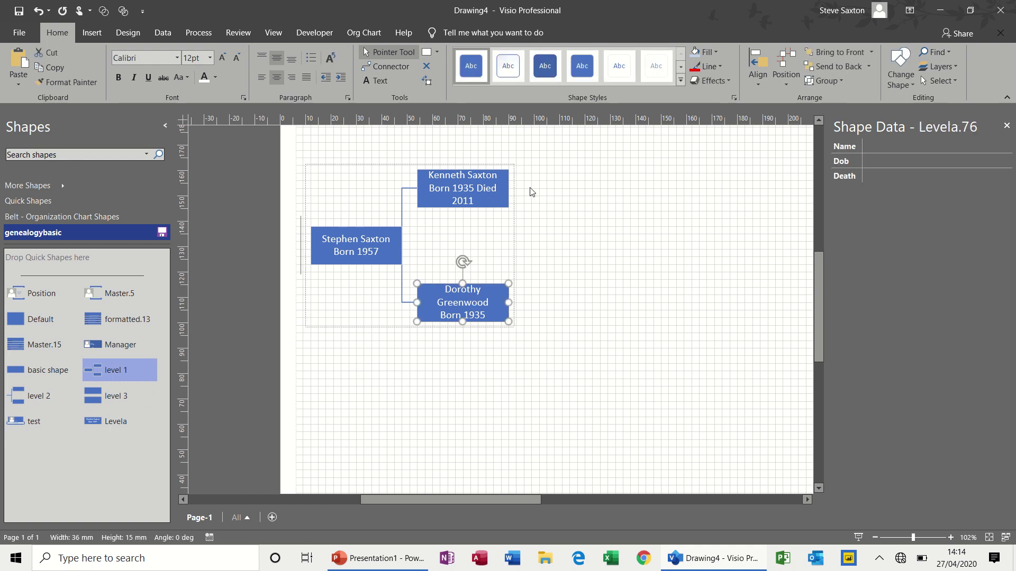
pyautogui.click(492, 186)
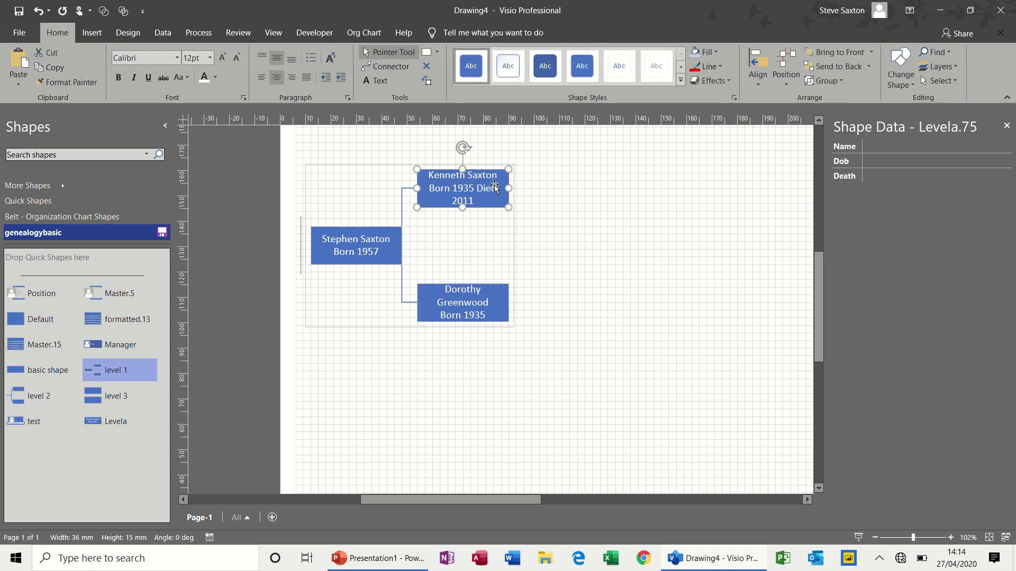
pyautogui.click(870, 146)
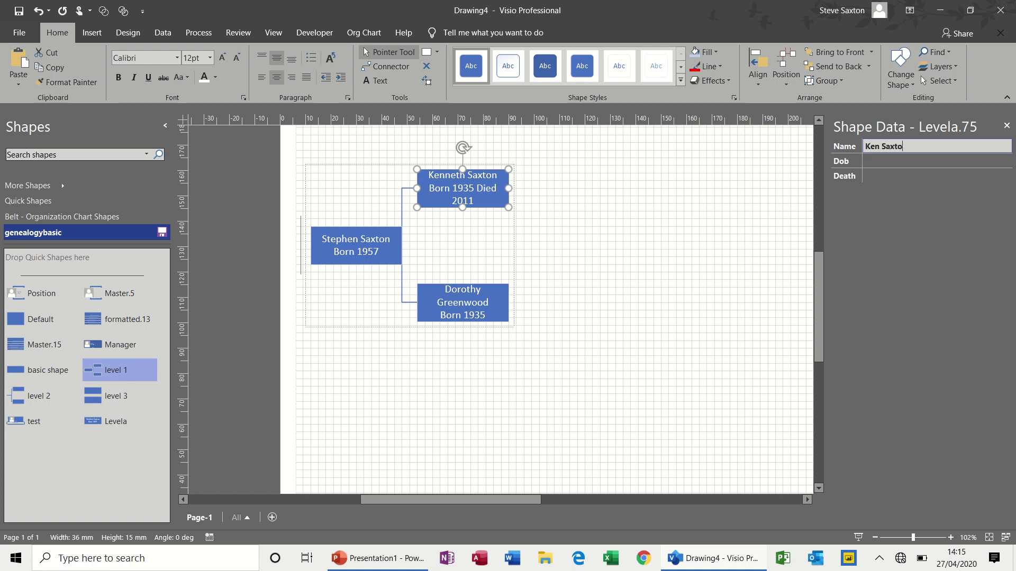
pyautogui.press('Return')
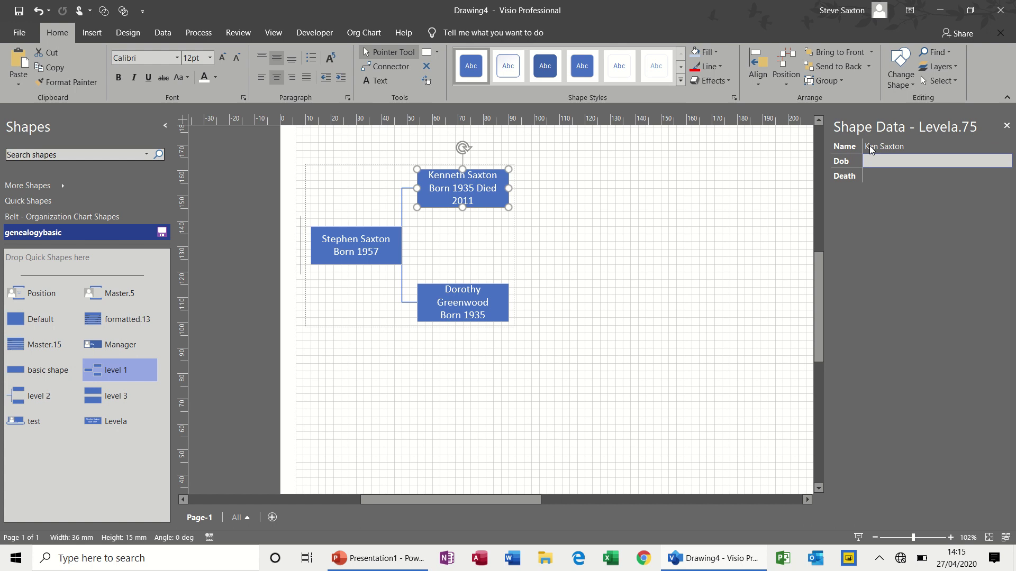
pyautogui.press('Return')
pyautogui.write('20')
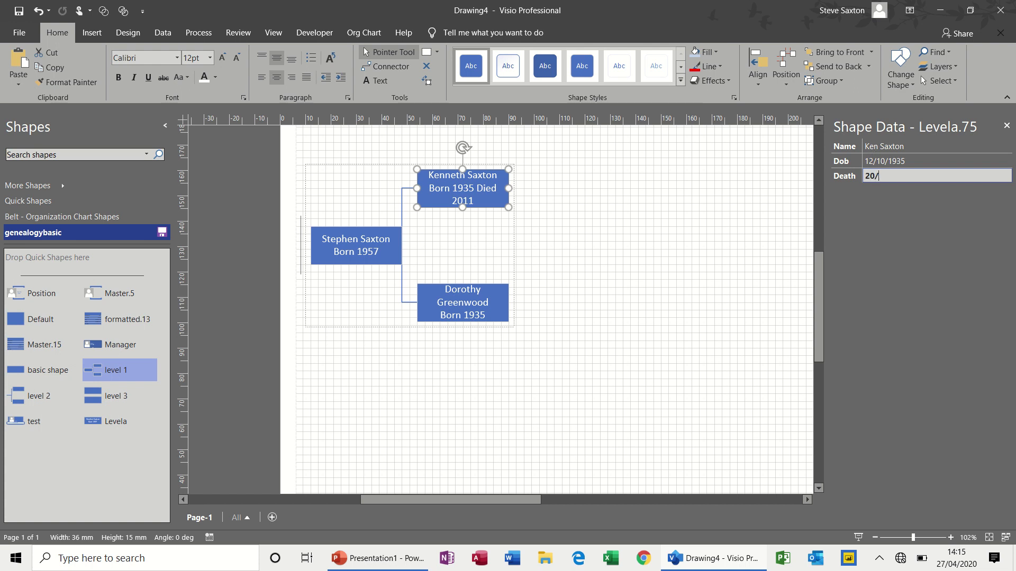
pyautogui.write('/2011')
pyautogui.click(498, 292)
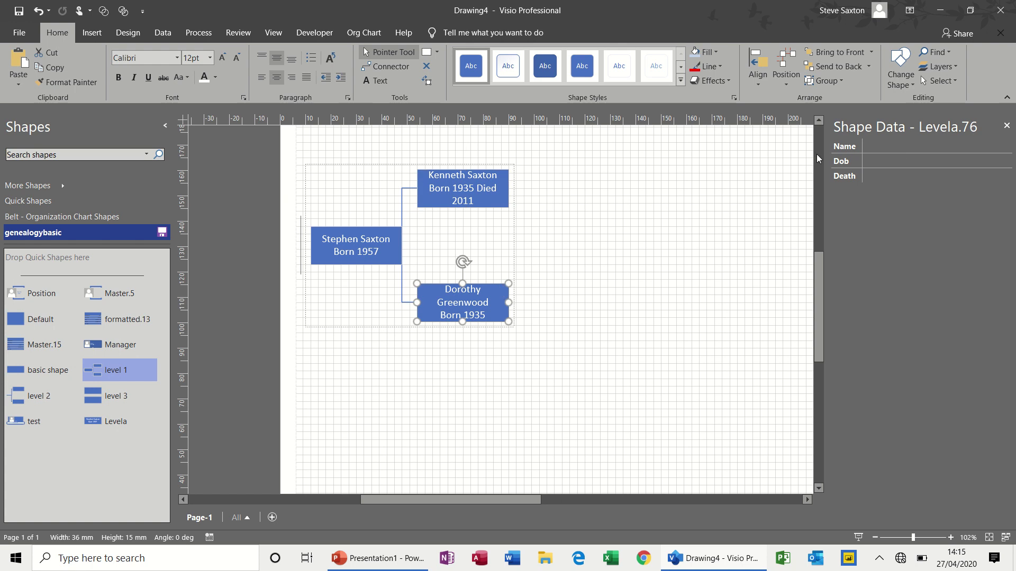
pyautogui.click(915, 144)
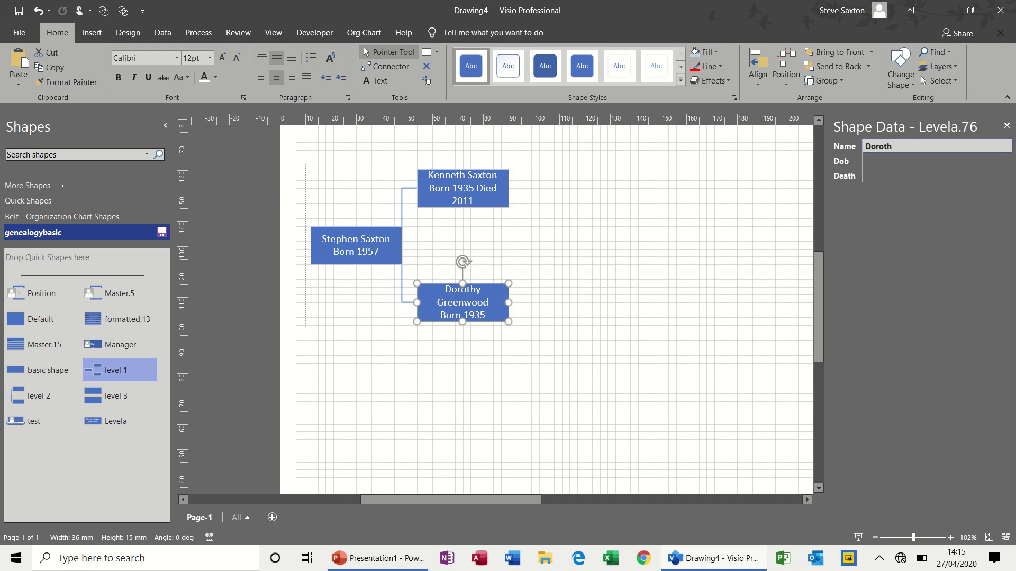
pyautogui.press('Tab')
pyautogui.click(888, 148)
pyautogui.press('Tab')
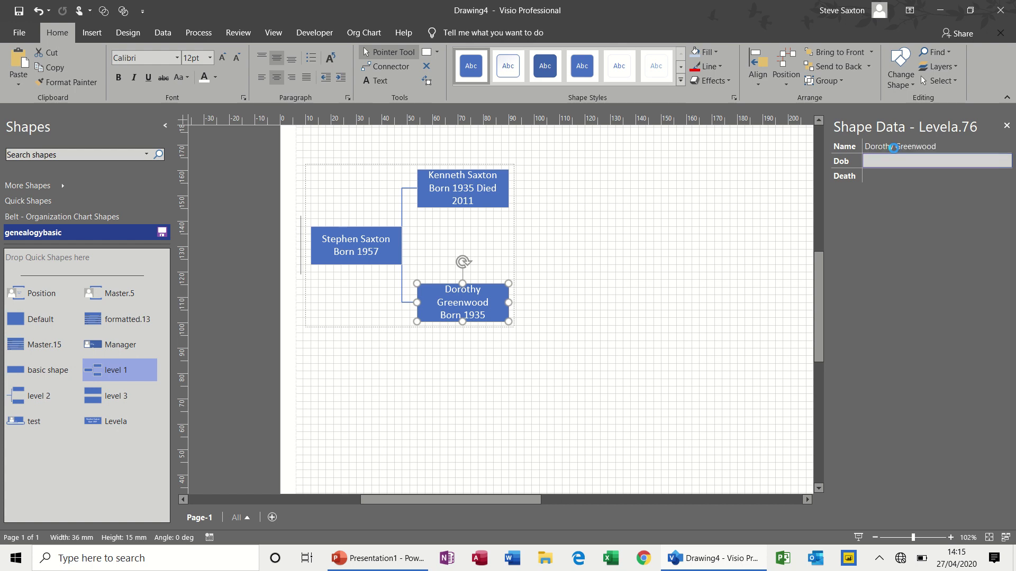
pyautogui.click(360, 233)
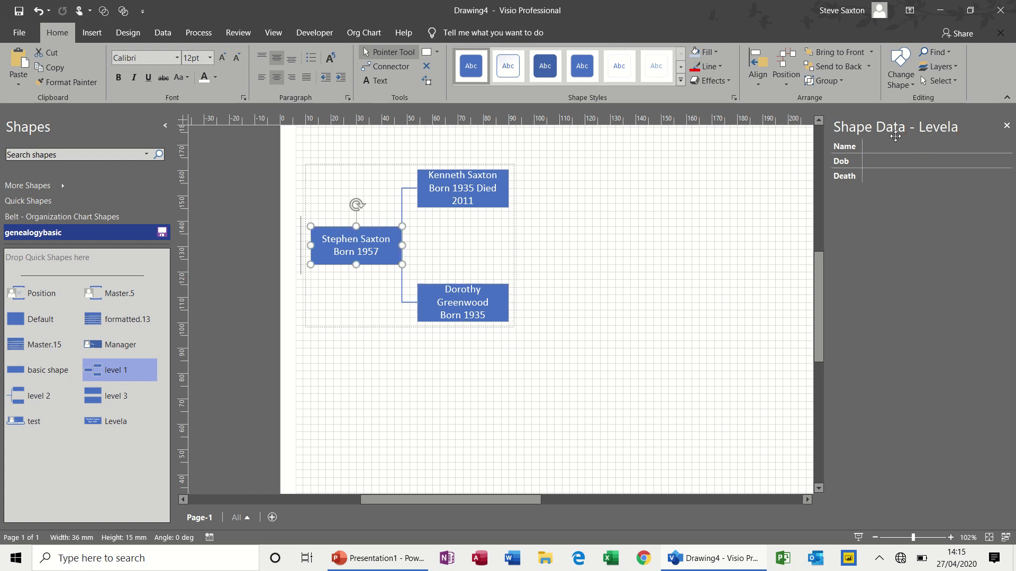
pyautogui.click(881, 146)
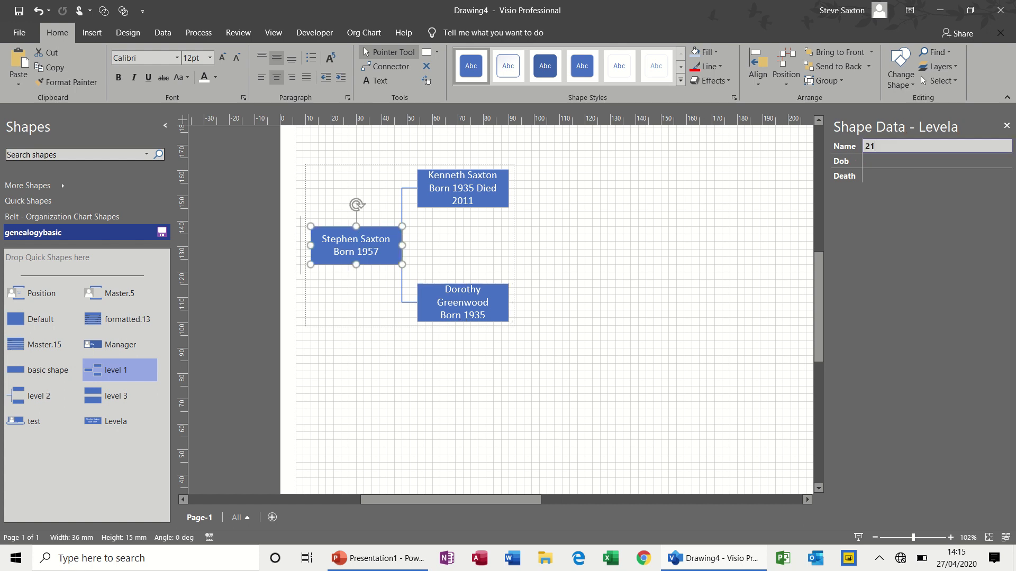
pyautogui.press('Tab')
pyautogui.click(900, 148)
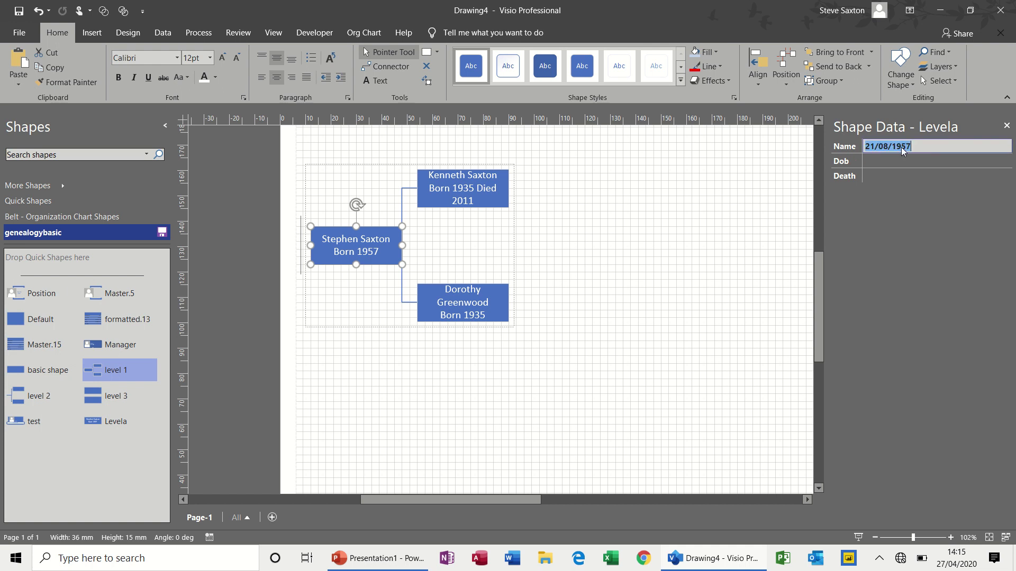
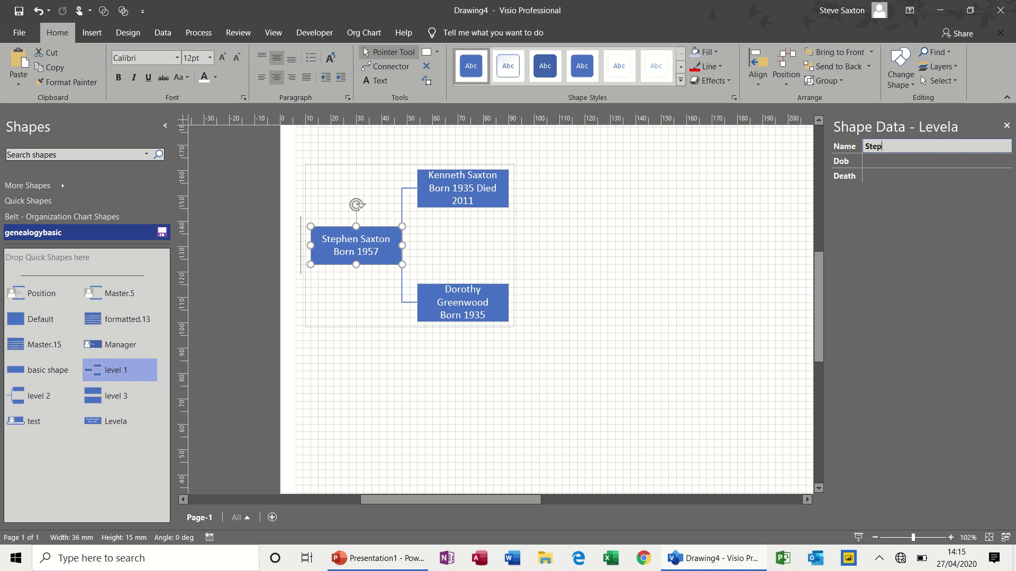
pyautogui.press('Tab')
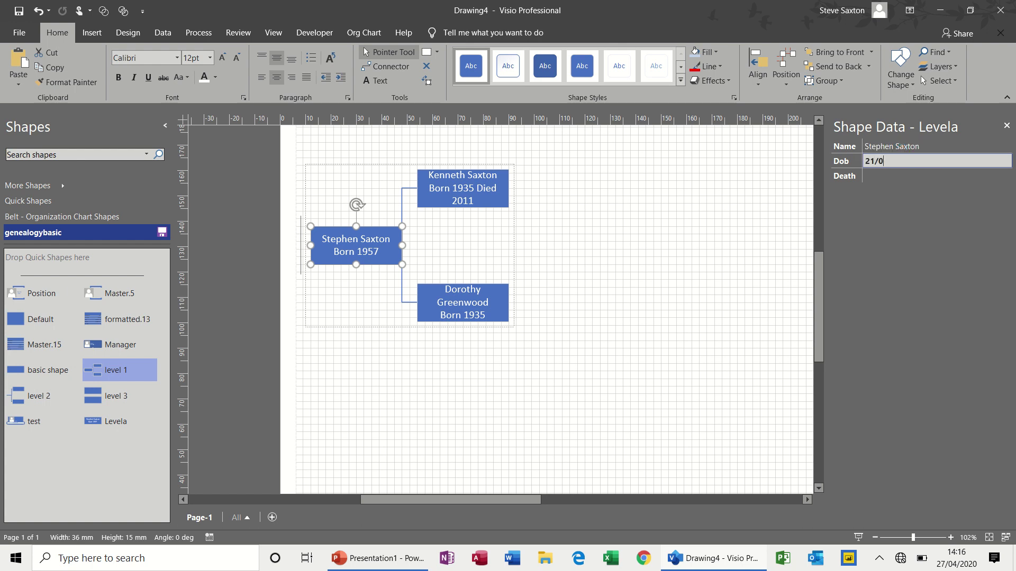
pyautogui.click(592, 244)
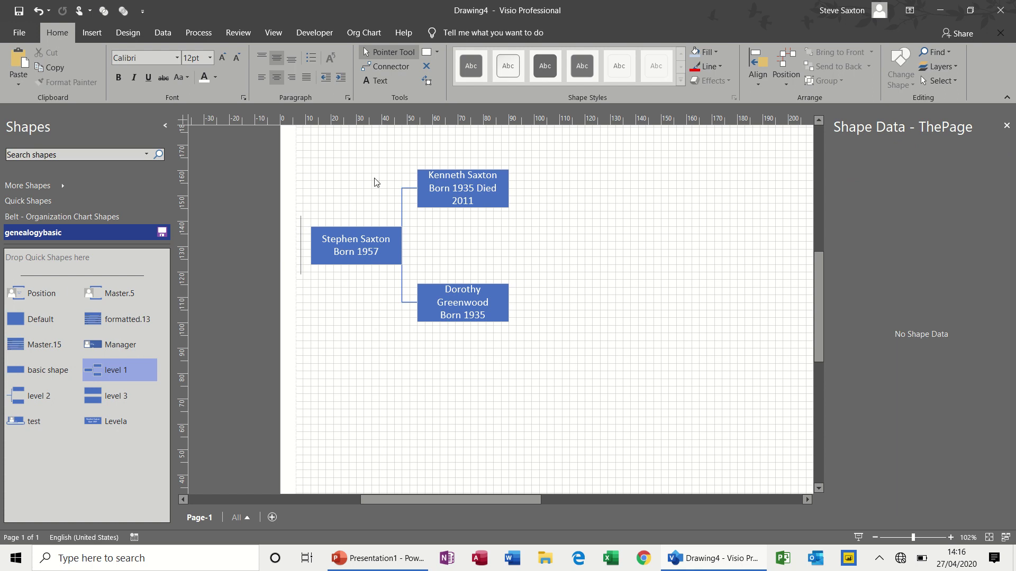
# Drop a level 1 three-box block below the tree, then undo it with Ctrl+Z
pyautogui.click(420, 174)
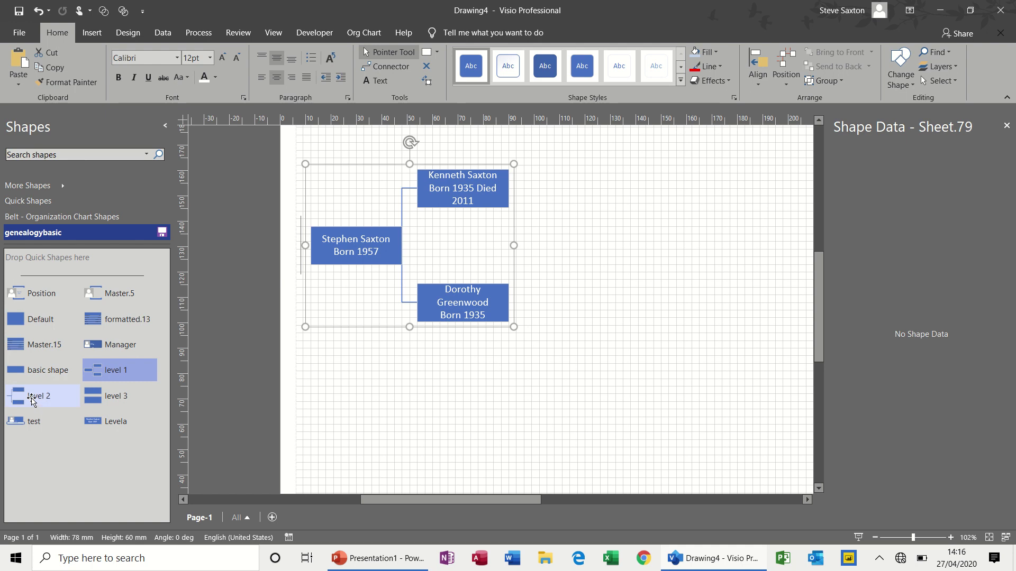
pyautogui.moveTo(129, 373); pyautogui.dragTo(405, 420)
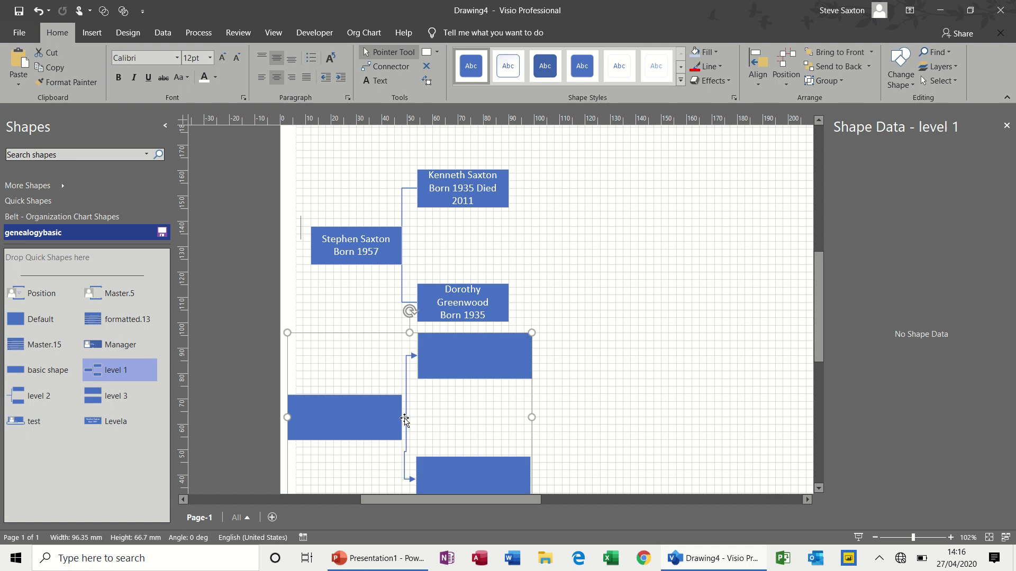
pyautogui.click(476, 363)
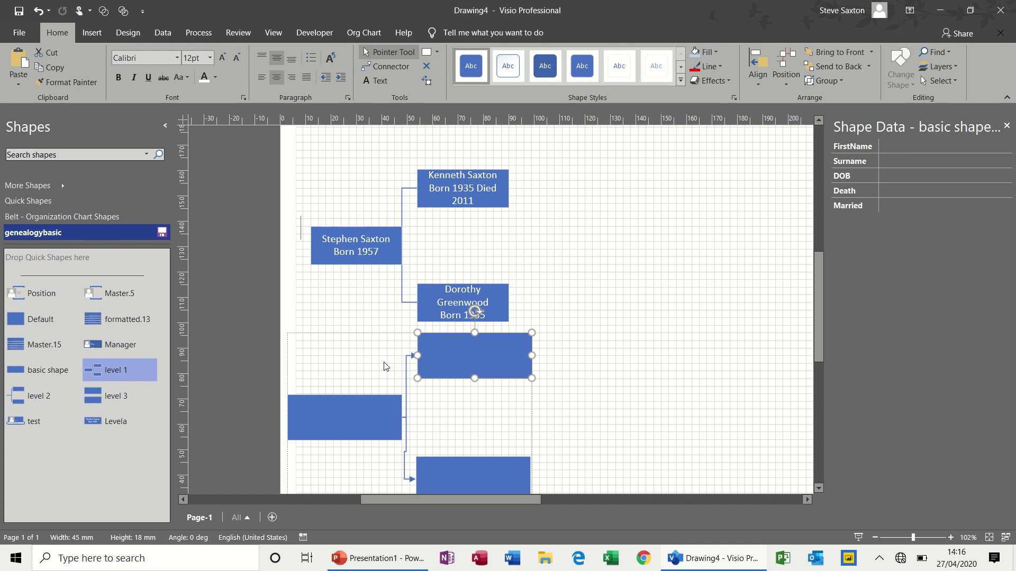
pyautogui.hotkey('ctrl', 'z')
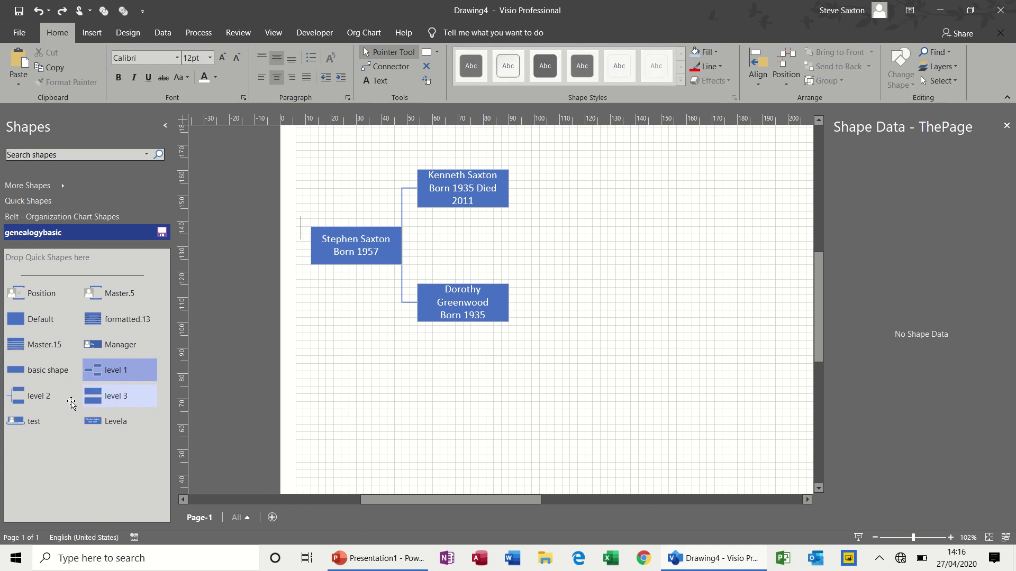
# Drop the level 2 parent-pair master and move it beside the upper-right person's box
pyautogui.click(41, 400)
pyautogui.moveTo(40, 400); pyautogui.dragTo(625, 300)
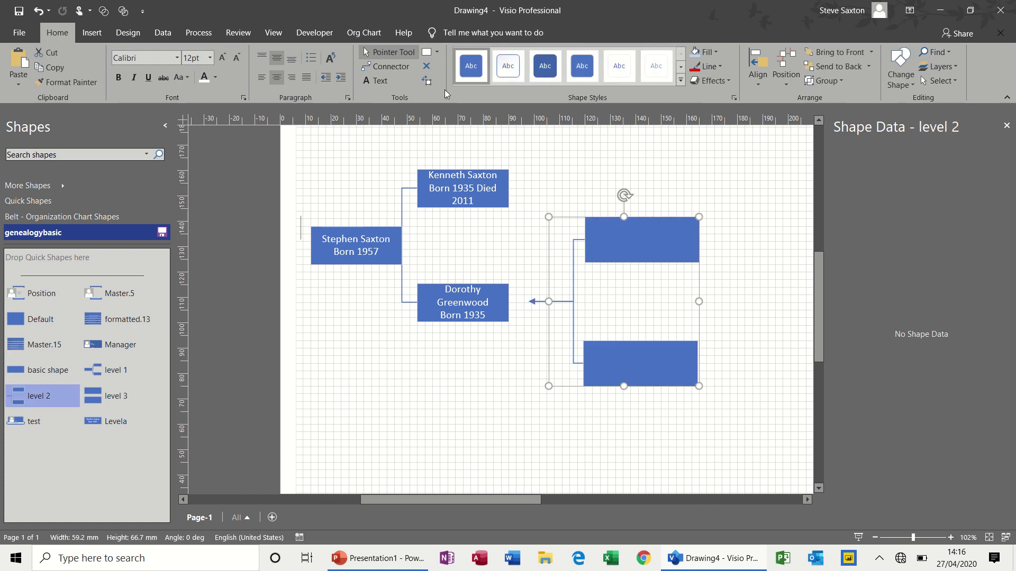
pyautogui.click(426, 67)
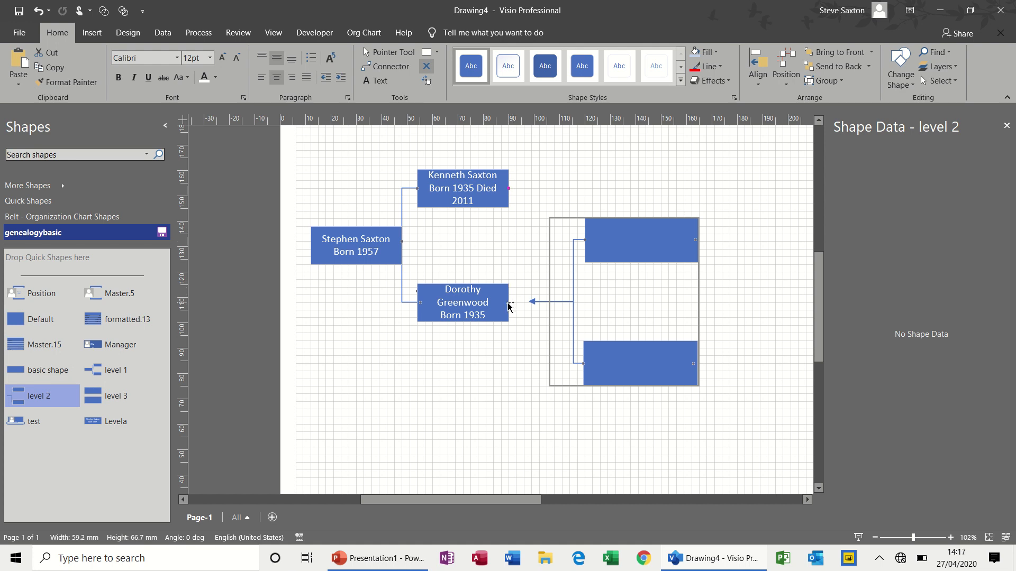
pyautogui.click(403, 68)
pyautogui.click(400, 53)
pyautogui.click(593, 225)
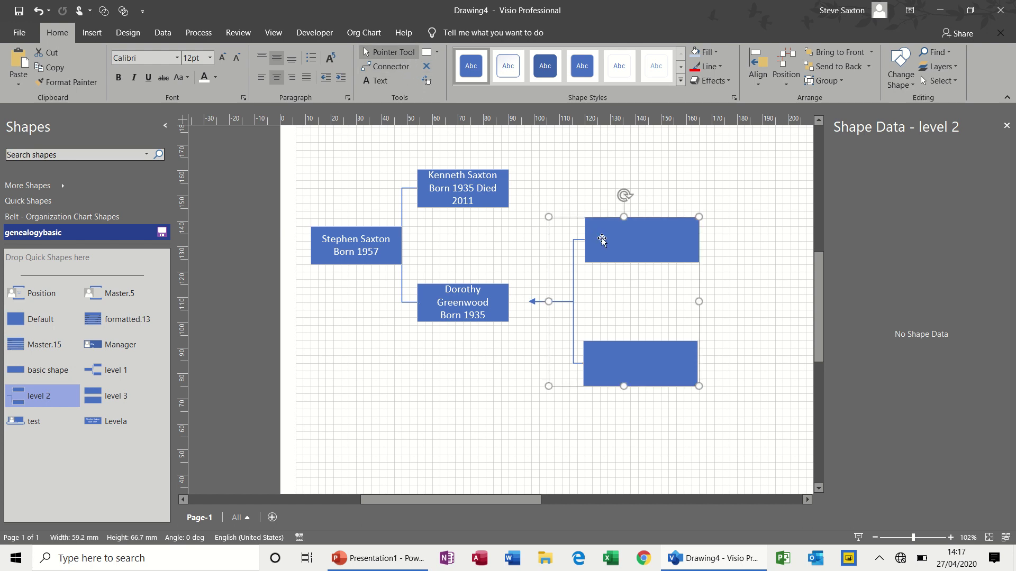
pyautogui.moveTo(603, 240); pyautogui.dragTo(584, 242)
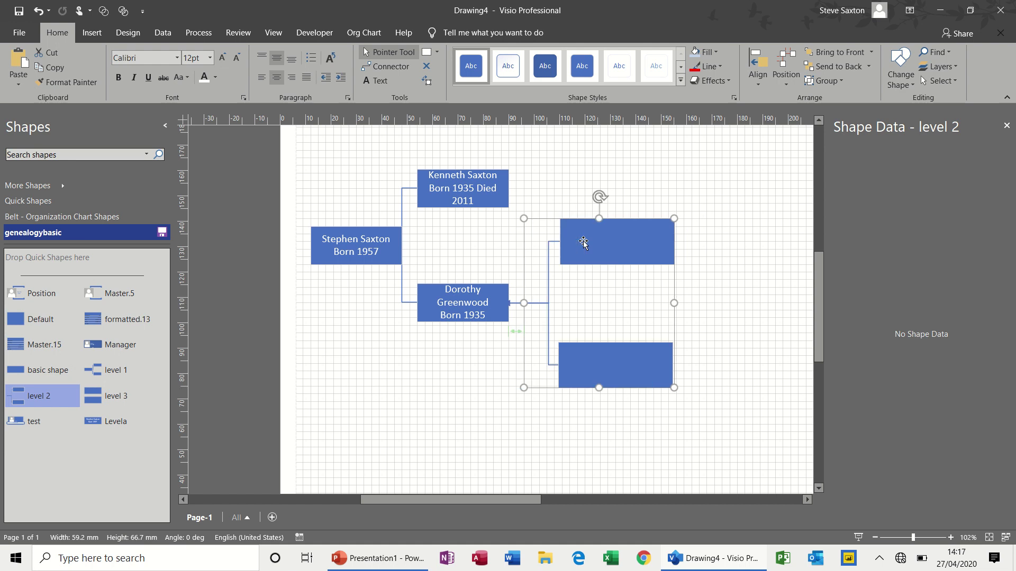
pyautogui.click(482, 364)
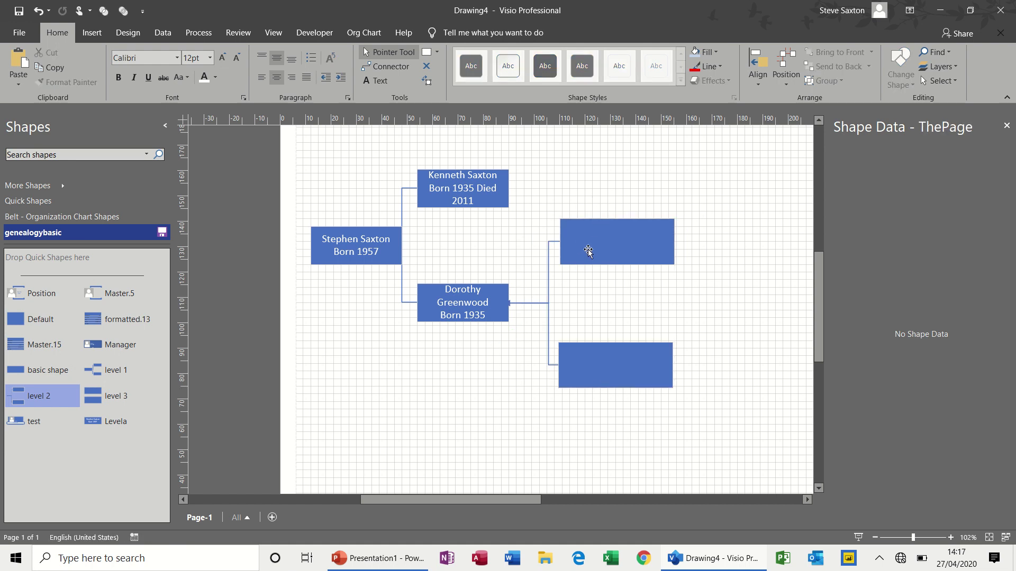
pyautogui.moveTo(588, 248); pyautogui.dragTo(619, 180)
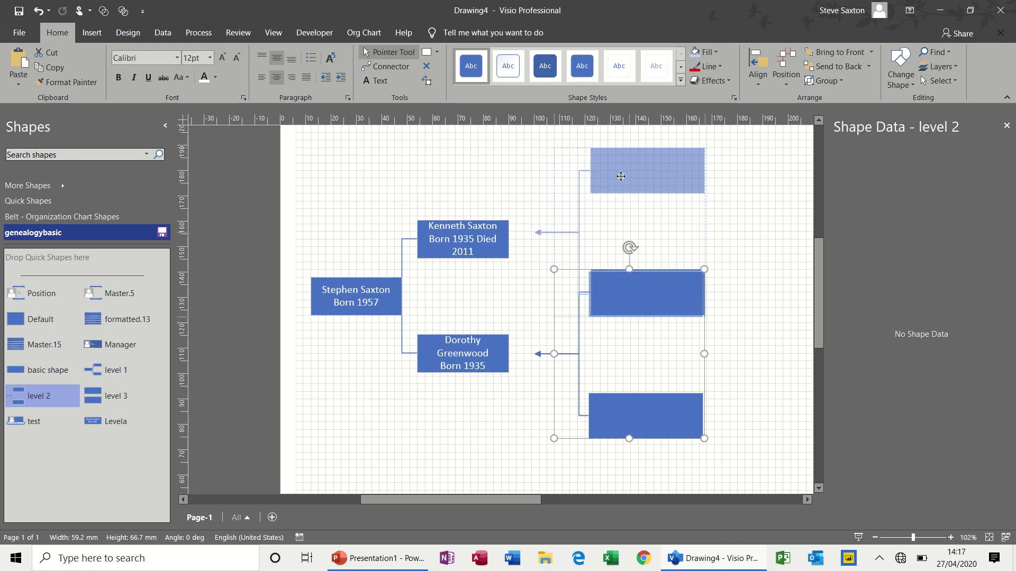
# Check the upper-right box's connection points, then drag the parent pair down to the lower-right box
pyautogui.click(506, 244)
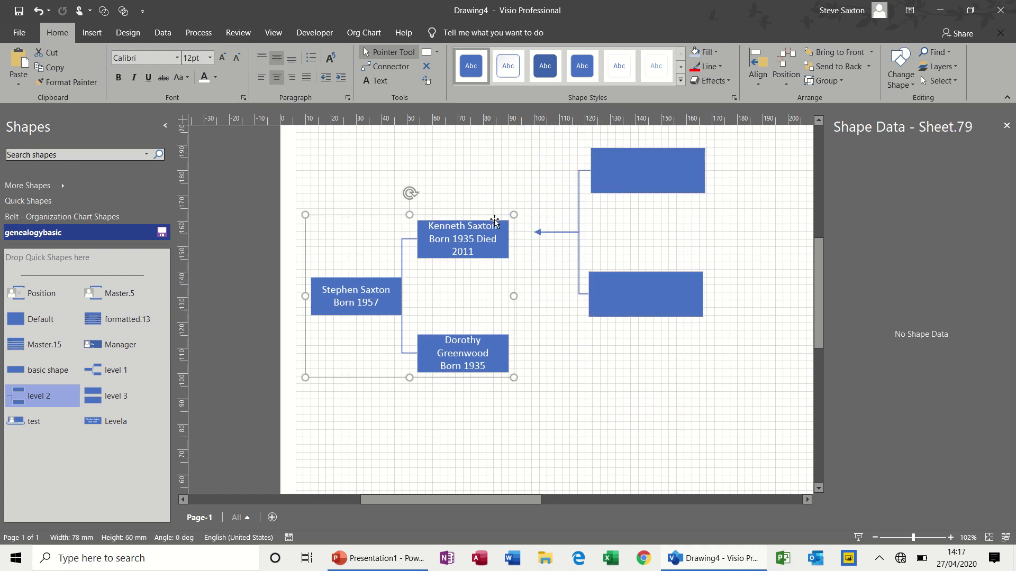
pyautogui.click(502, 244)
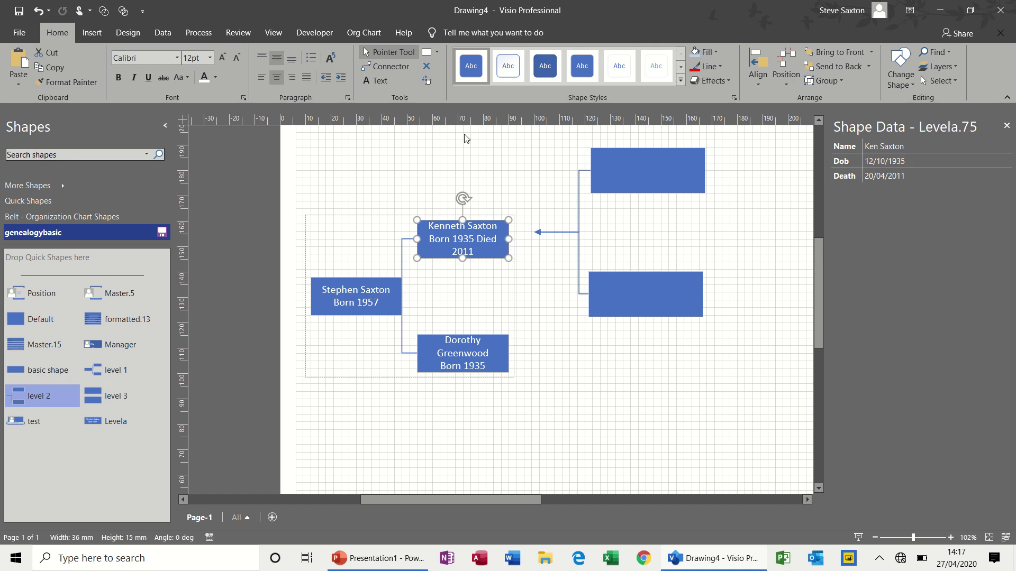
pyautogui.click(430, 69)
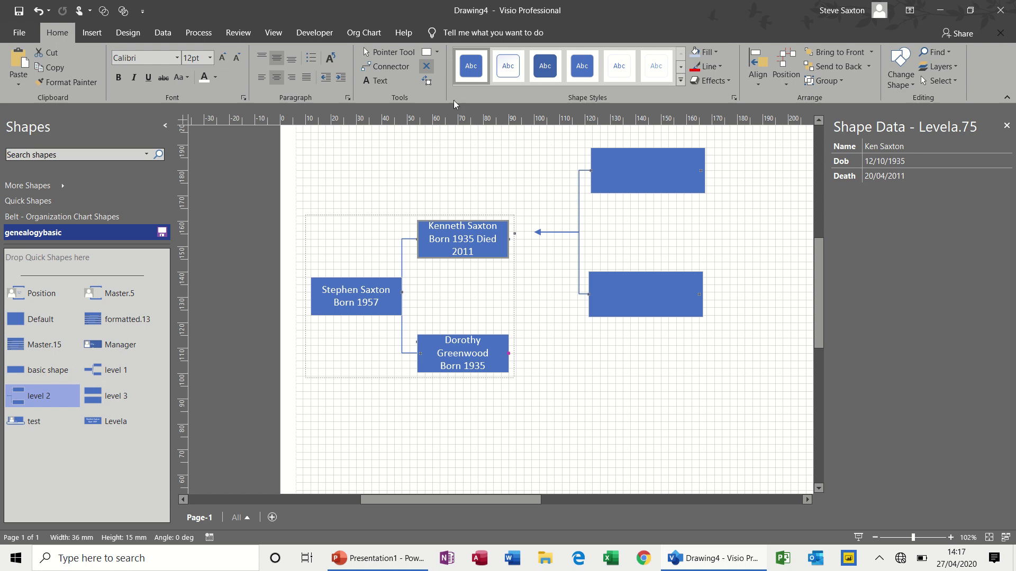
pyautogui.click(396, 53)
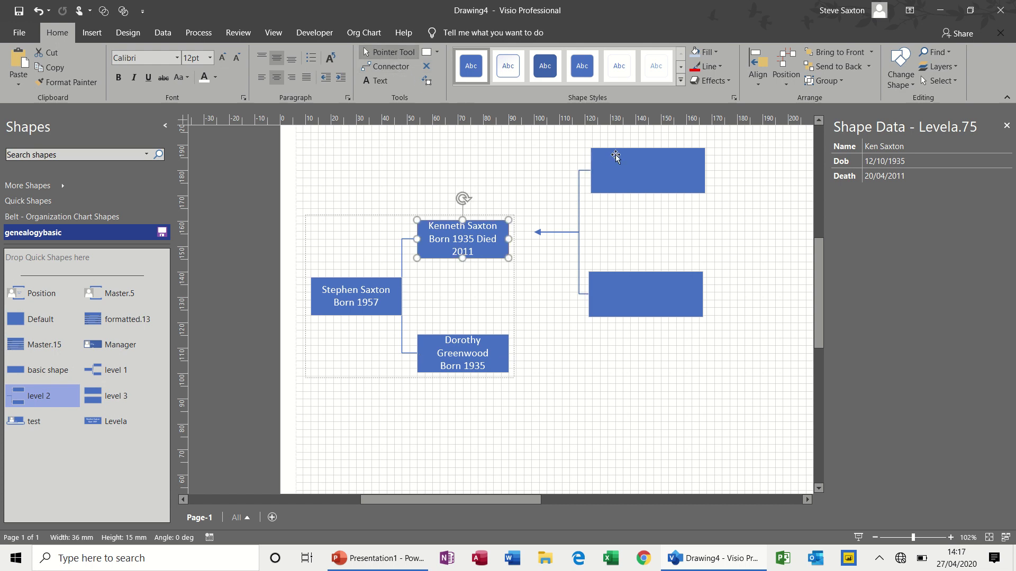
pyautogui.click(601, 167)
pyautogui.moveTo(602, 167); pyautogui.dragTo(590, 280)
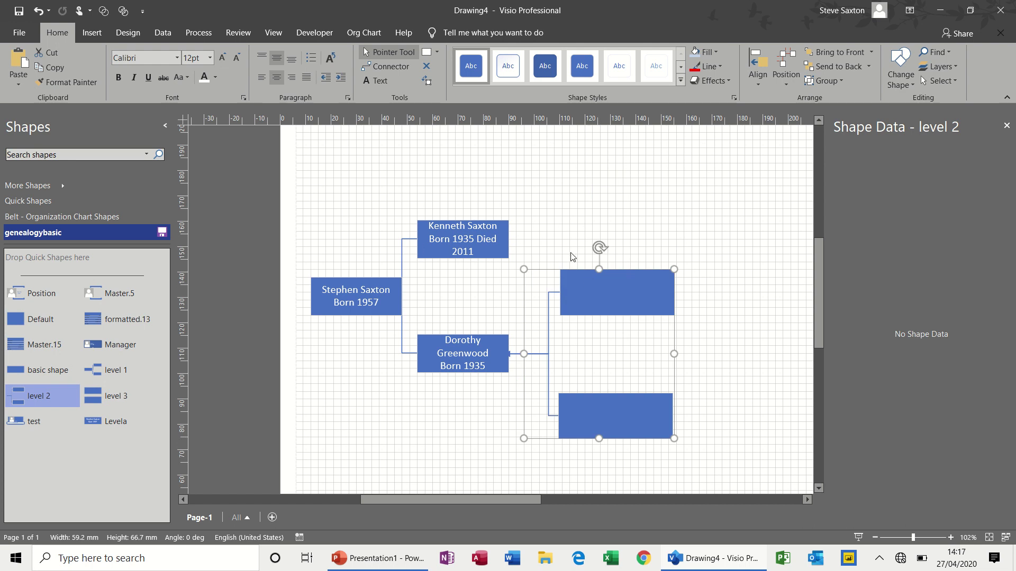
pyautogui.click(602, 255)
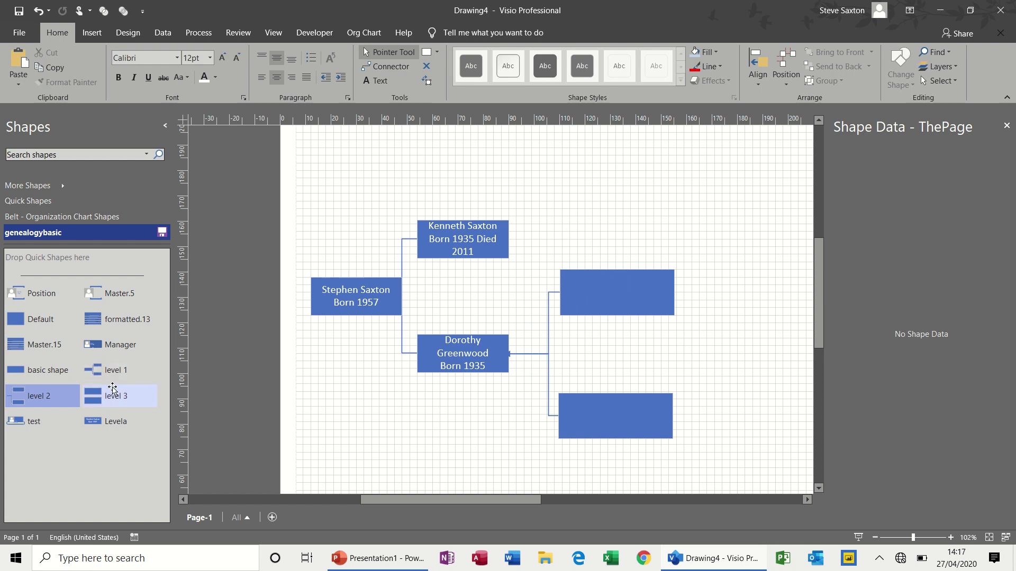
# Delete the empty parent pair and drop a Levela person box right of the tree
pyautogui.moveTo(110, 391); pyautogui.dragTo(120, 482)
pyautogui.click(598, 282)
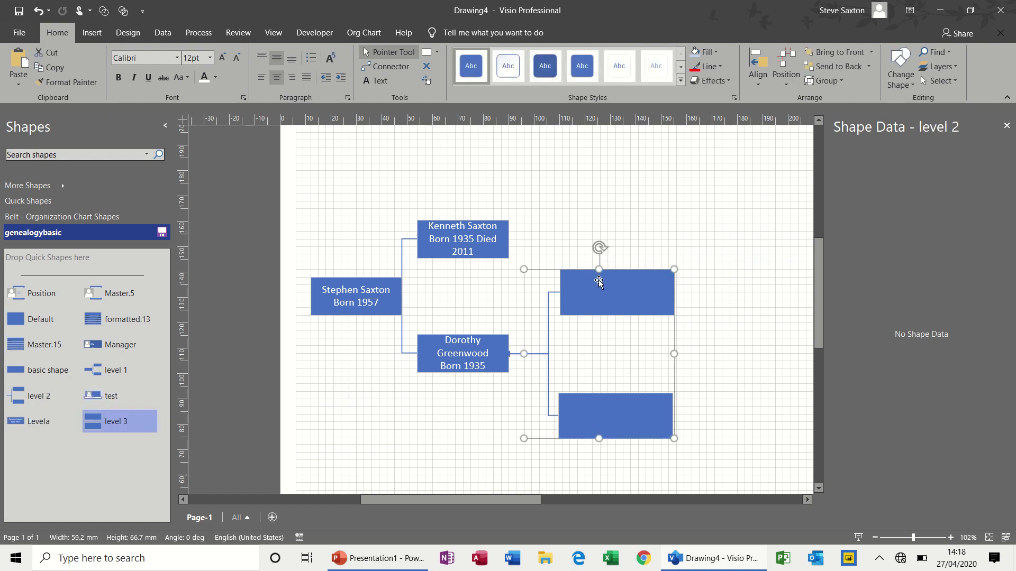
pyautogui.press('Delete')
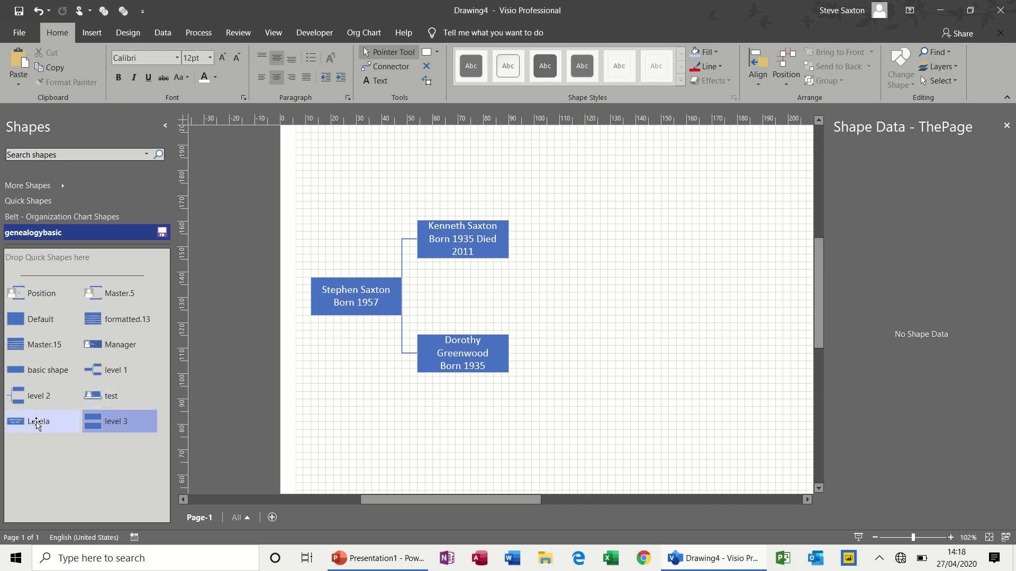
pyautogui.moveTo(36, 424); pyautogui.dragTo(555, 289)
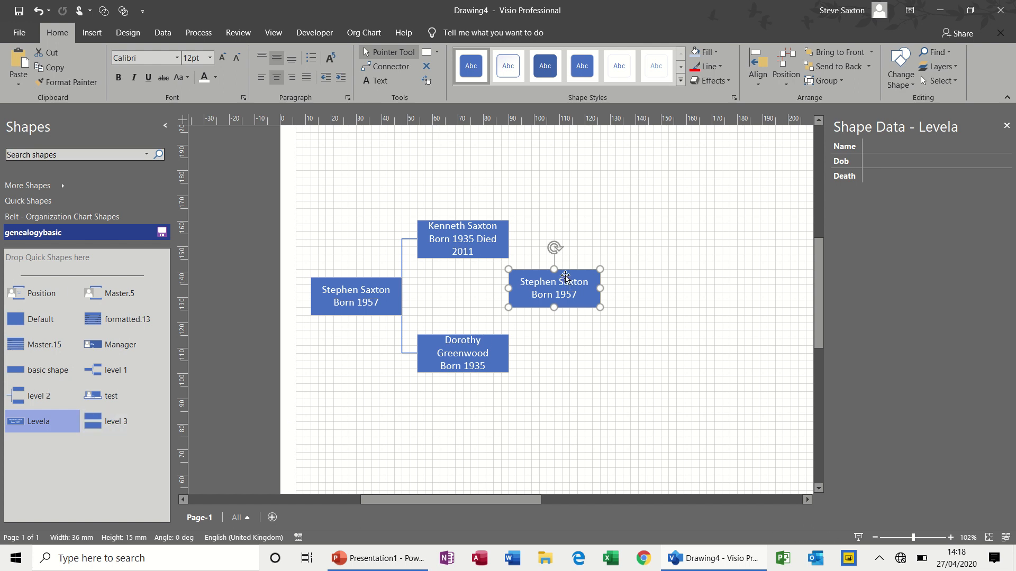
# Halve the new person box's height to 7.5 mm
pyautogui.moveTo(565, 274); pyautogui.dragTo(565, 270)
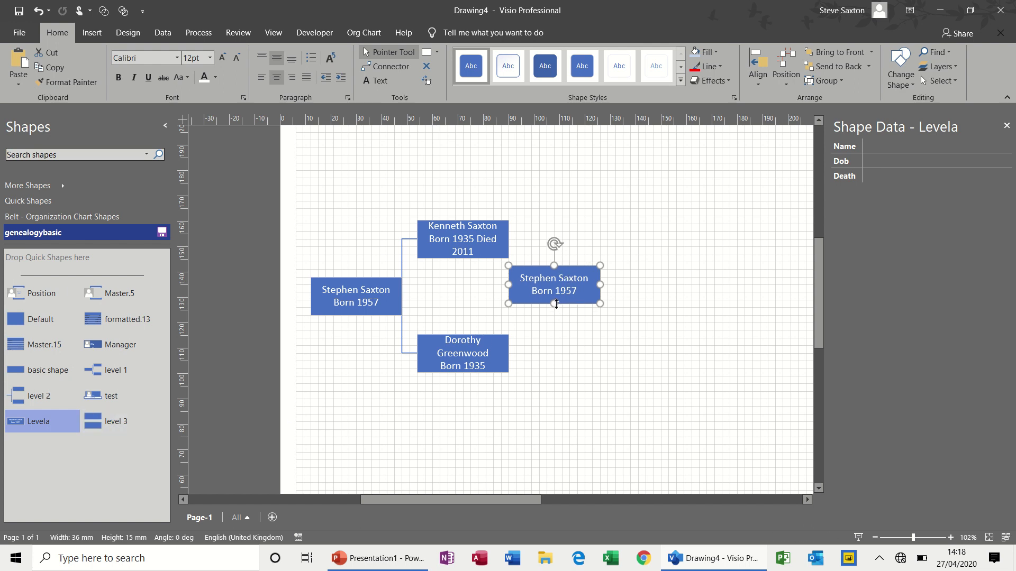
pyautogui.moveTo(556, 304); pyautogui.dragTo(556, 285)
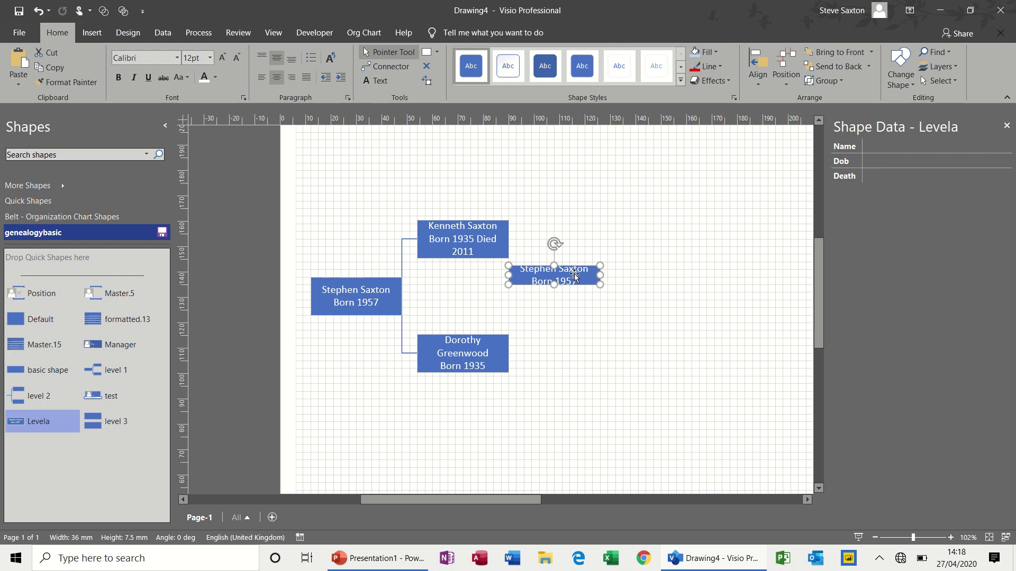
pyautogui.press('Escape')
# Replace the box's label with the new person's full name and duplicate the box above it
pyautogui.doubleClick(576, 281)
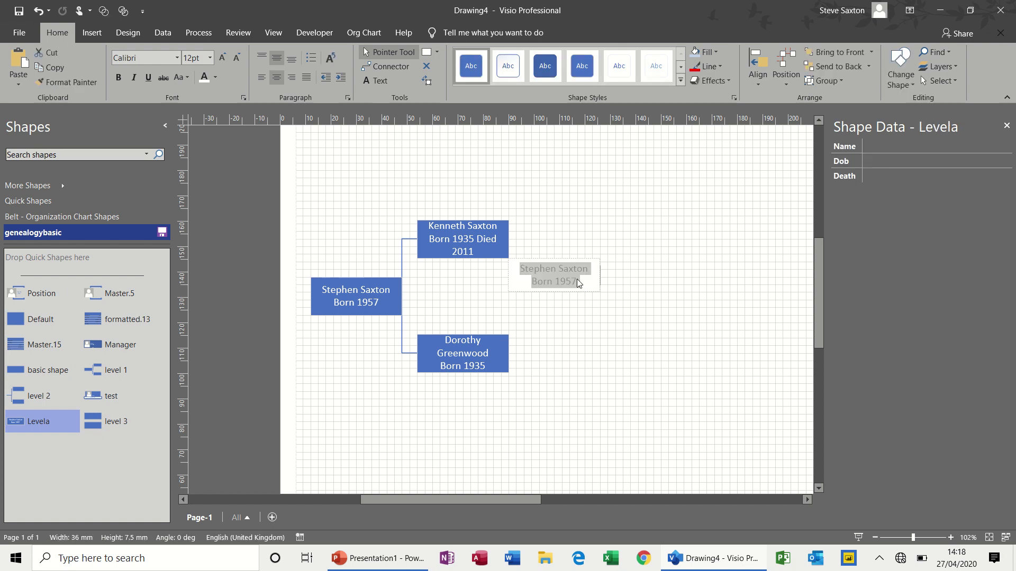
pyautogui.press('Delete')
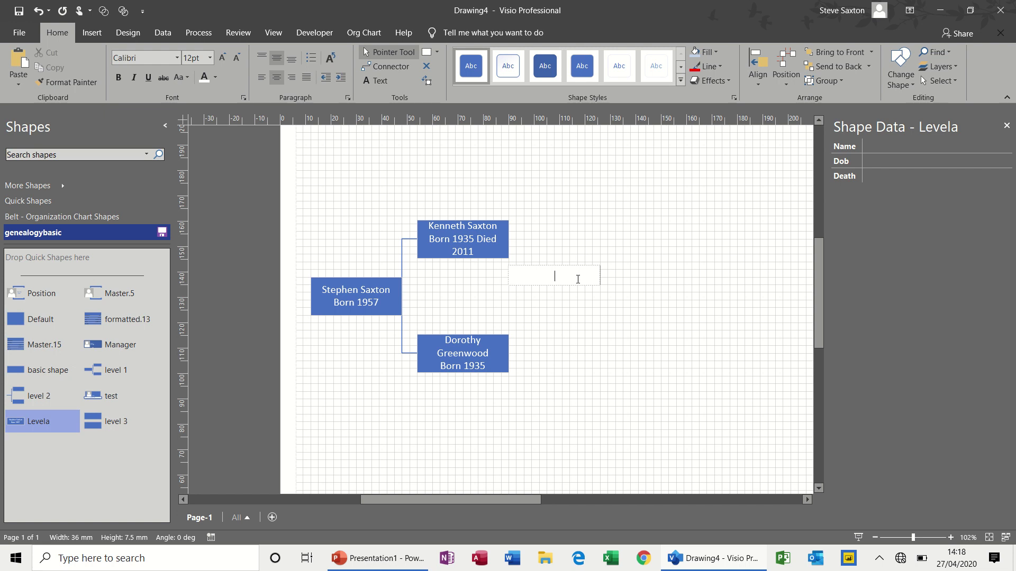
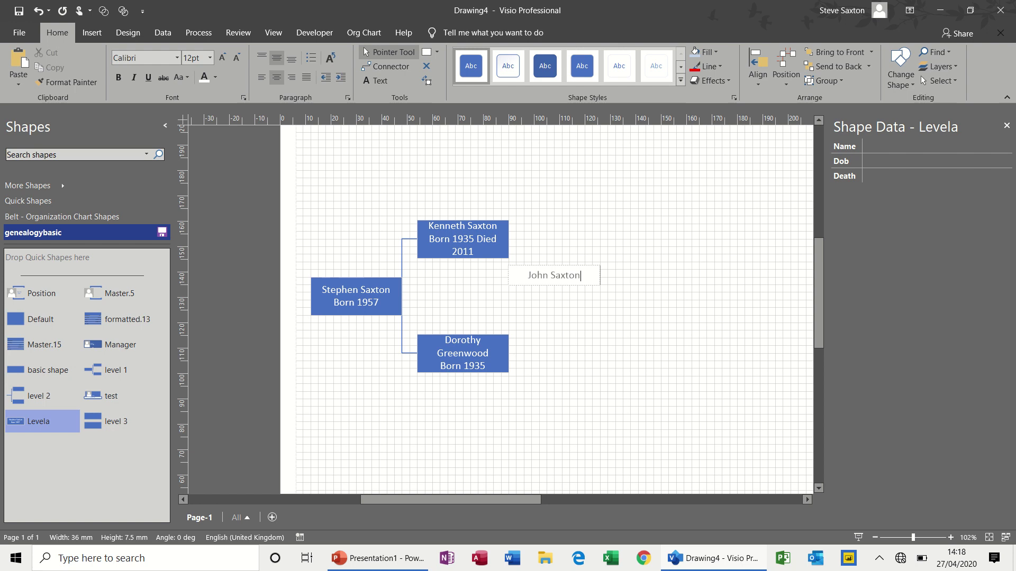
pyautogui.click(755, 244)
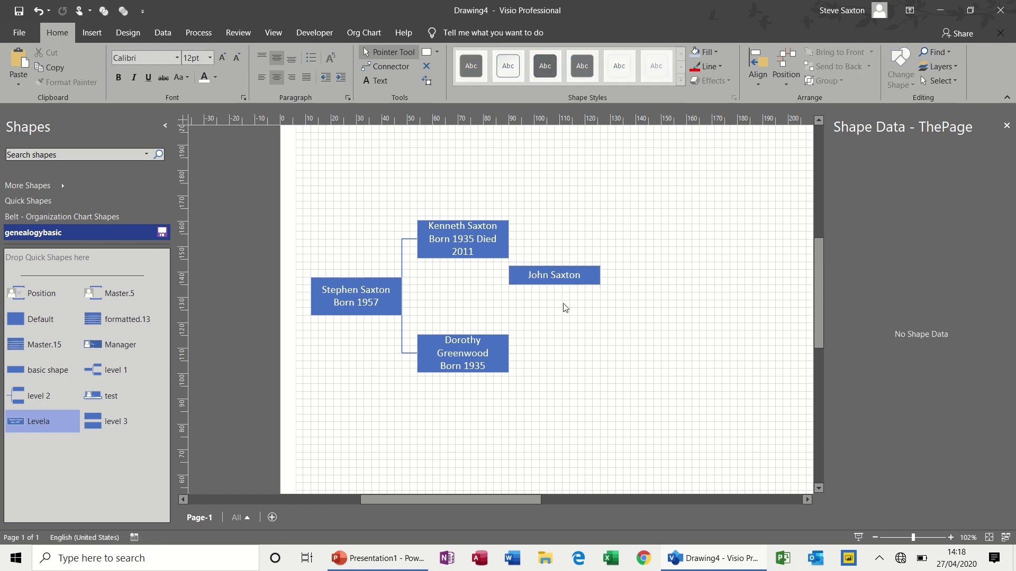
pyautogui.click(570, 286)
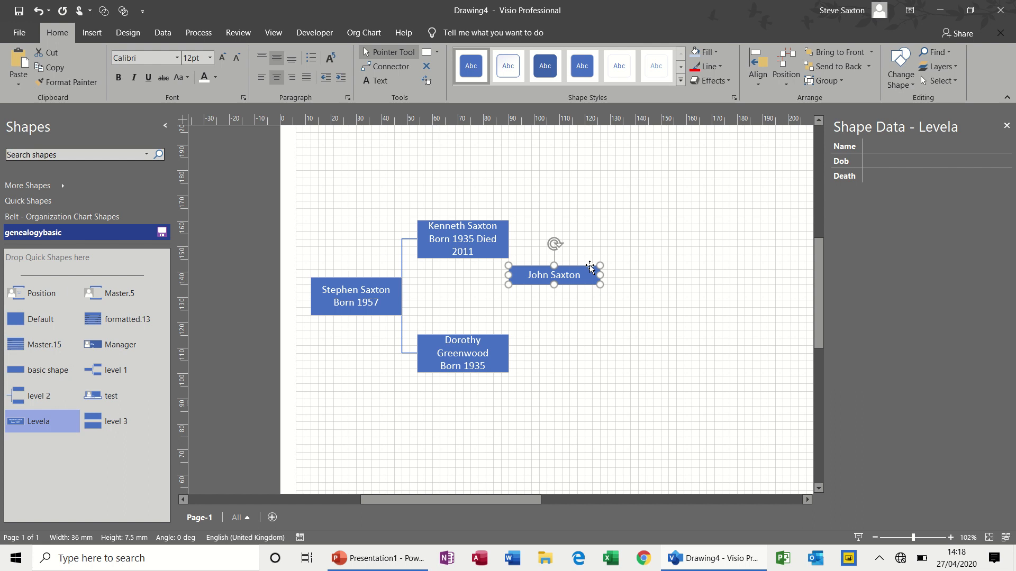
pyautogui.moveTo(590, 267); pyautogui.dragTo(588, 190)
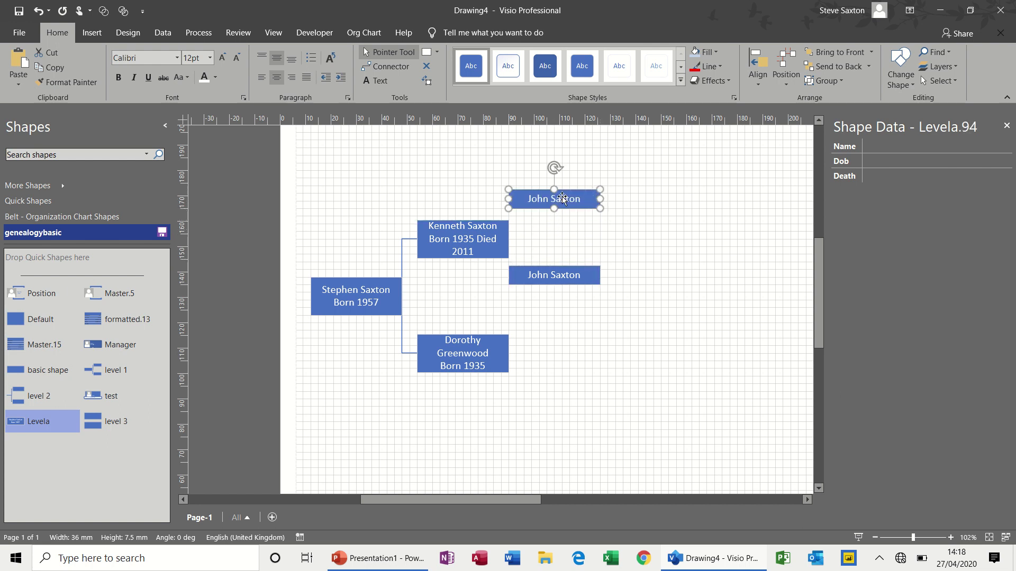
# Relabel the duplicate box with another person's full name and nudge the lower box down
pyautogui.doubleClick(538, 202)
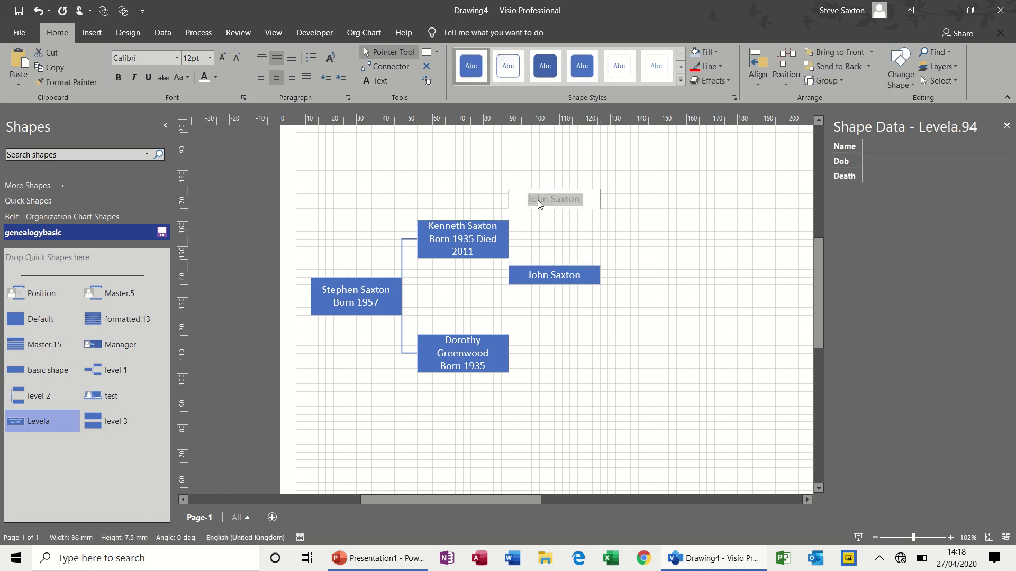
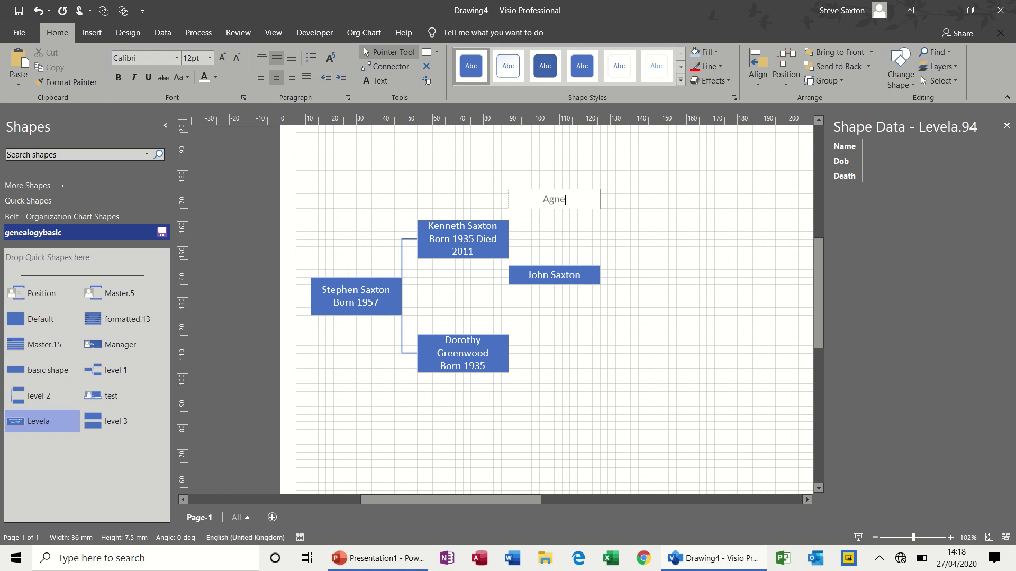
pyautogui.click(579, 234)
pyautogui.click(580, 204)
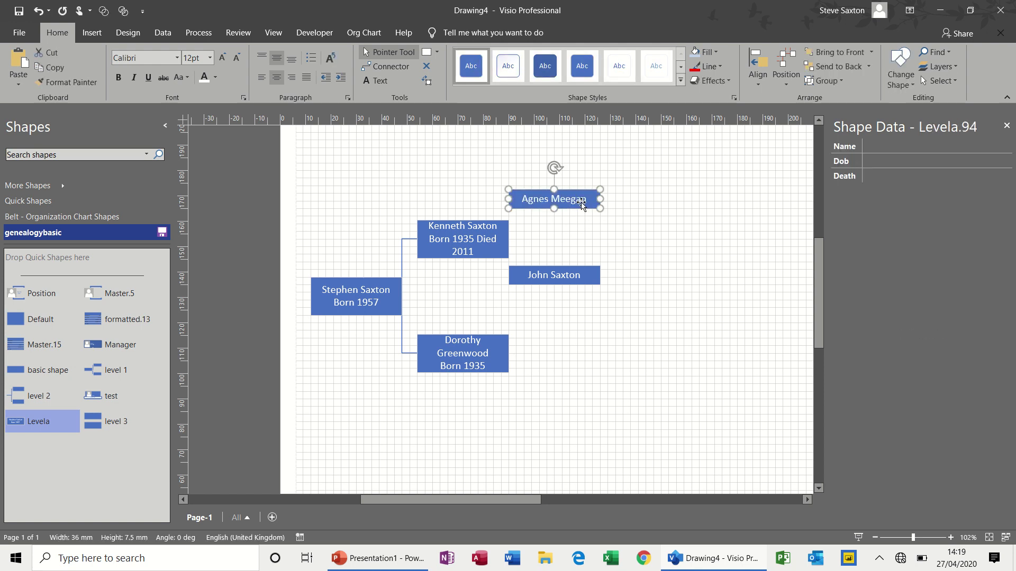
pyautogui.click(876, 146)
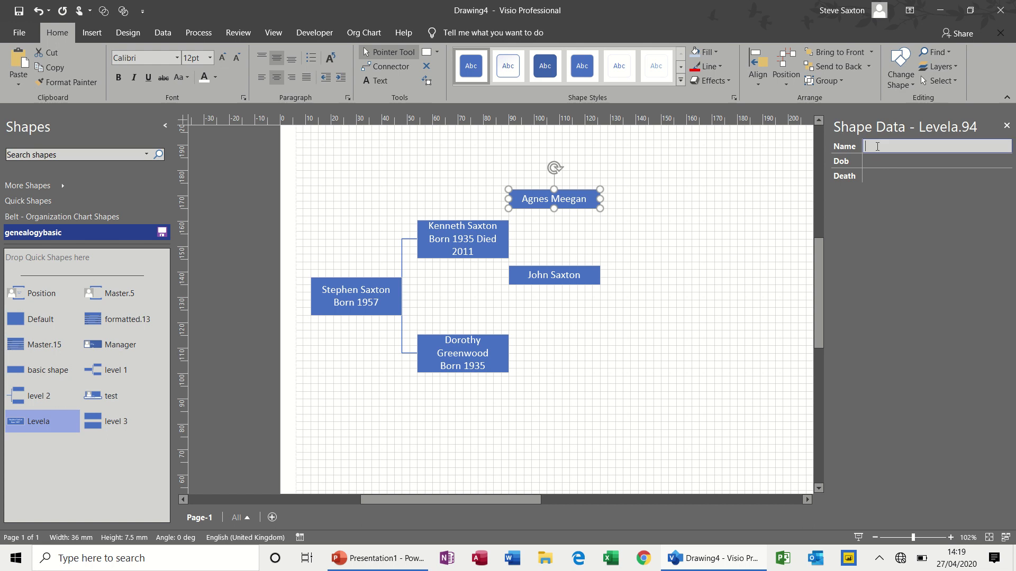
pyautogui.write('A')
pyautogui.click(573, 274)
pyautogui.moveTo(573, 274)
pyautogui.mouseDown()
pyautogui.moveTo(549, 276)
pyautogui.moveTo(581, 279)
pyautogui.mouseUp()
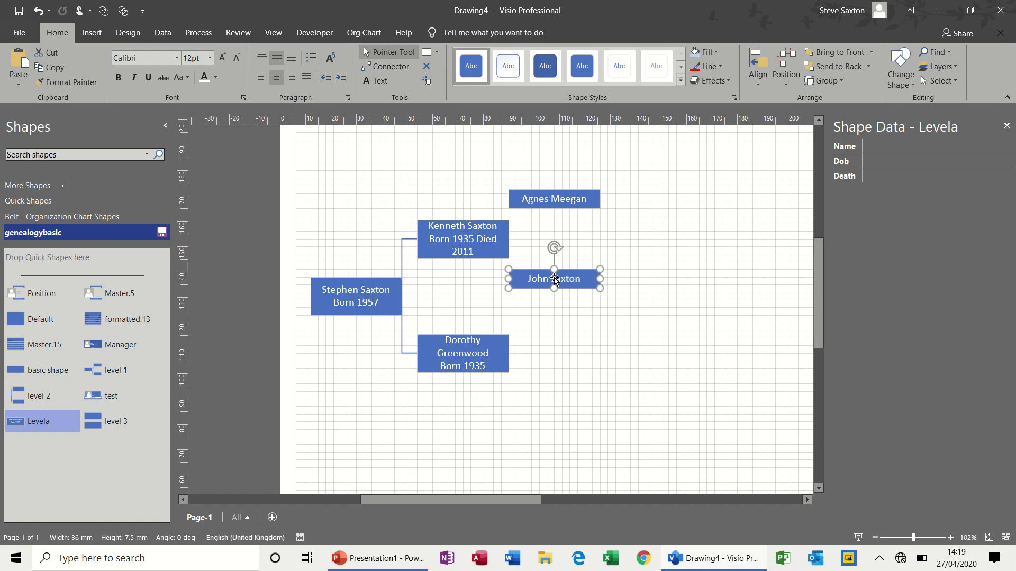
# Fill the top box's shape data with the person's full name and Dob 1864
pyautogui.click(563, 197)
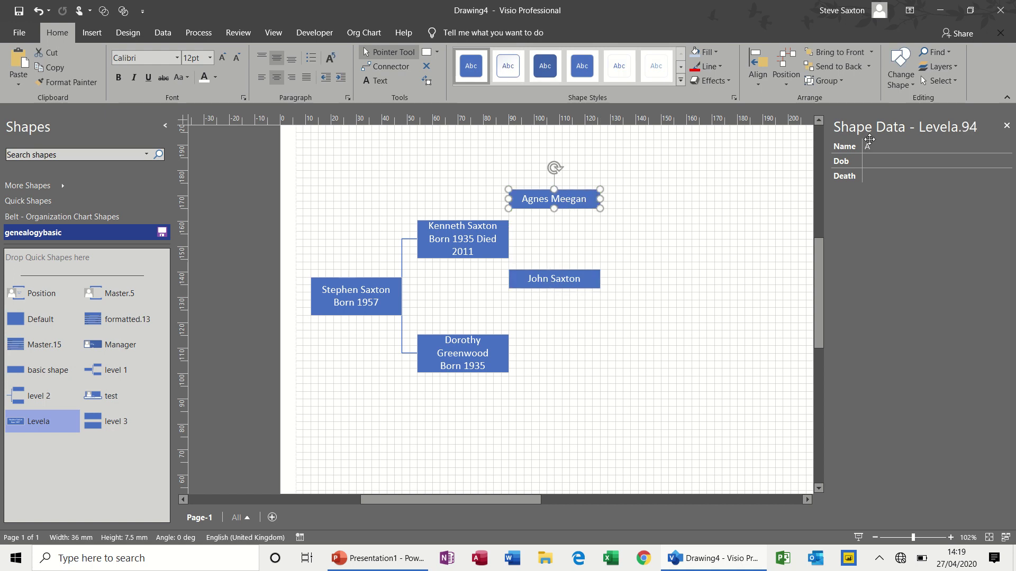
pyautogui.click(902, 146)
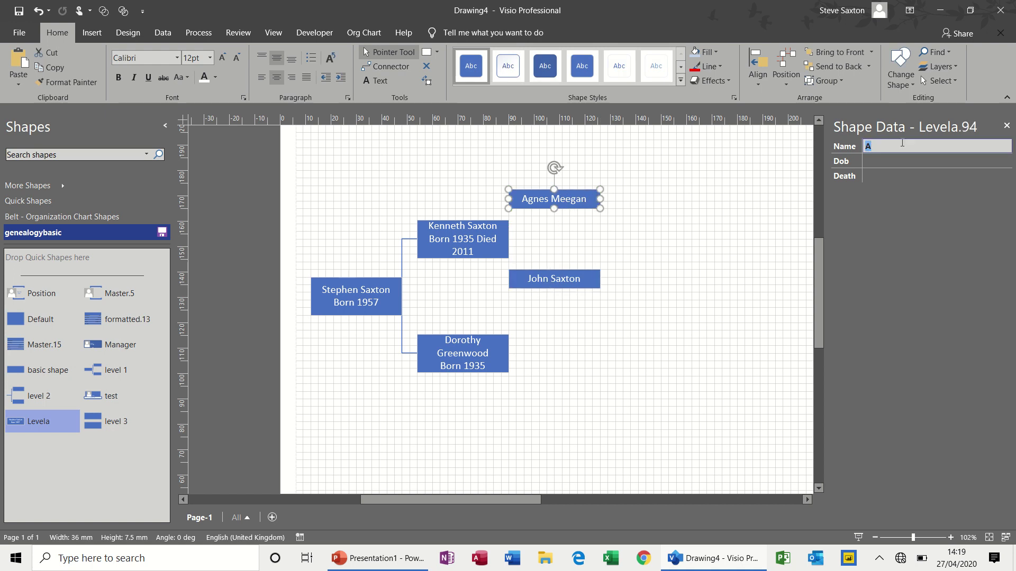
pyautogui.click(887, 161)
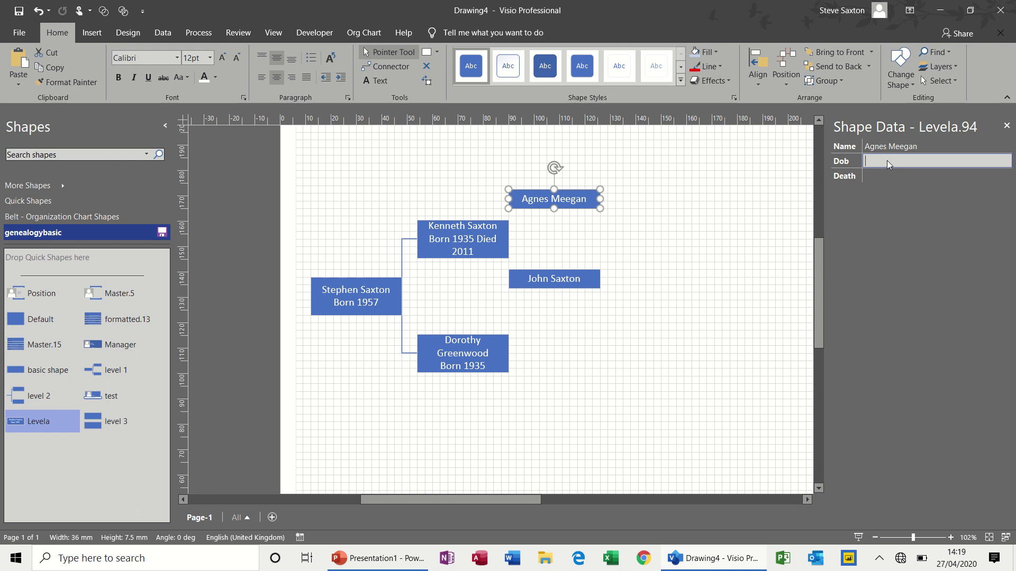
pyautogui.write('1864')
# Give the lower new box its full name and Dob 1862 in Shape Data
pyautogui.click(575, 285)
pyautogui.click(888, 147)
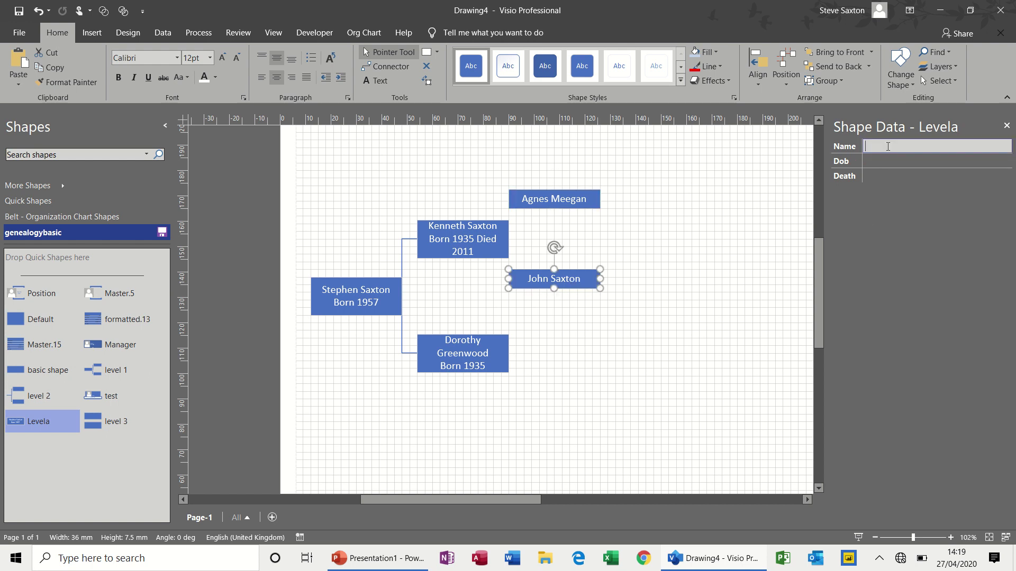
pyautogui.press('Return')
pyautogui.write('18')
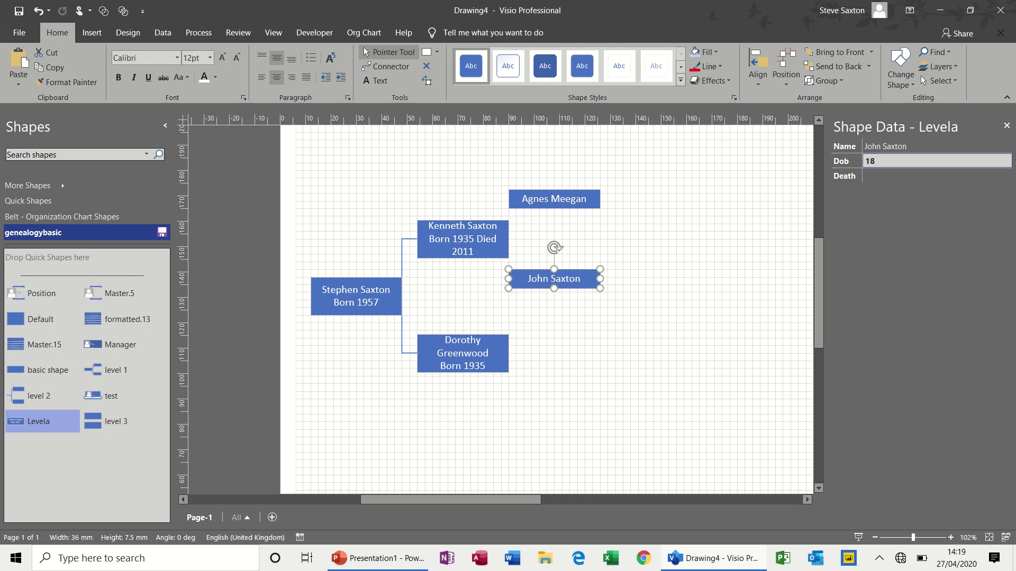
pyautogui.write('62')
pyautogui.click(730, 224)
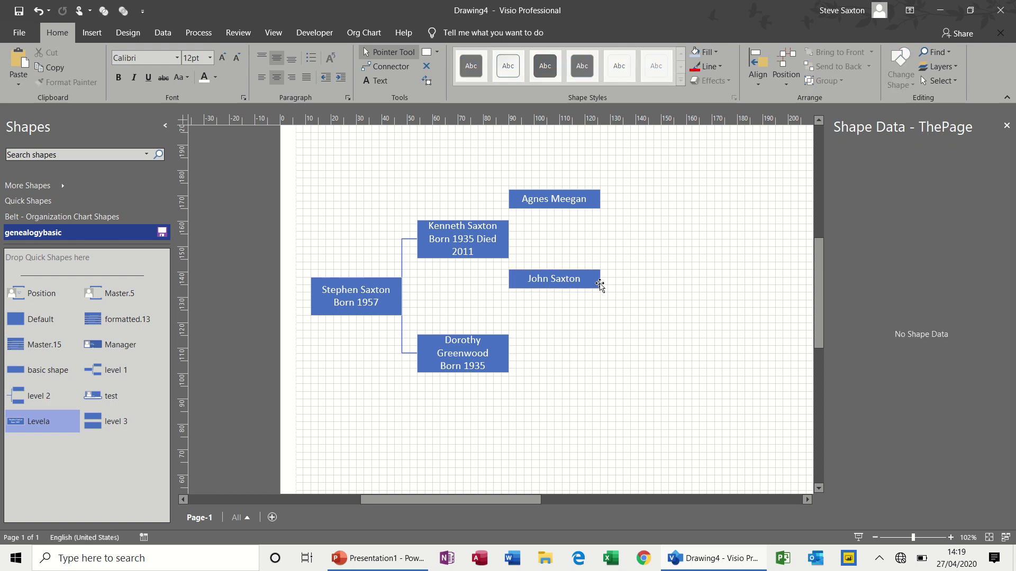
# Move the middle-right person box slightly lower and inspect its connection points
pyautogui.moveTo(599, 285); pyautogui.dragTo(605, 294)
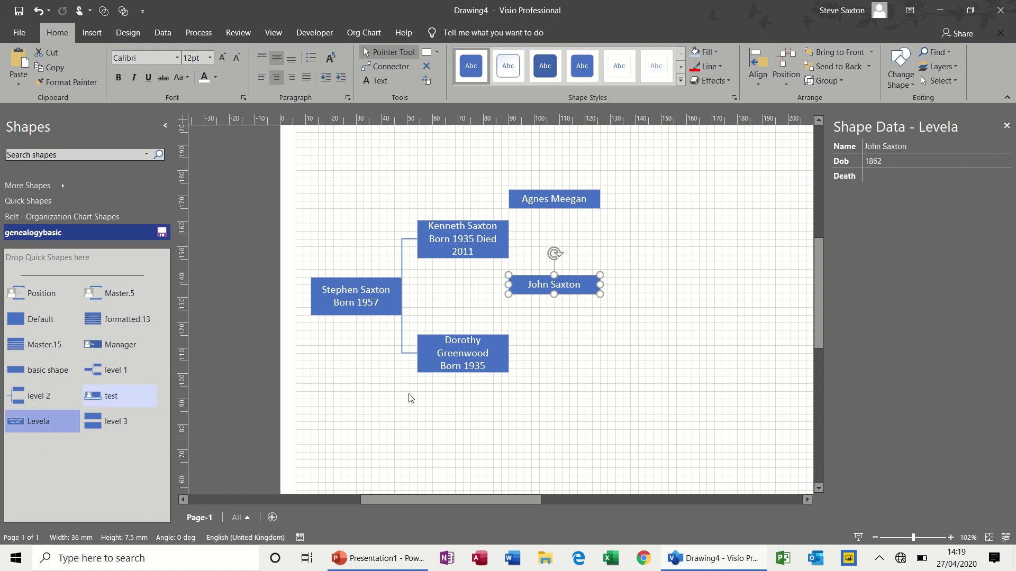
pyautogui.click(595, 316)
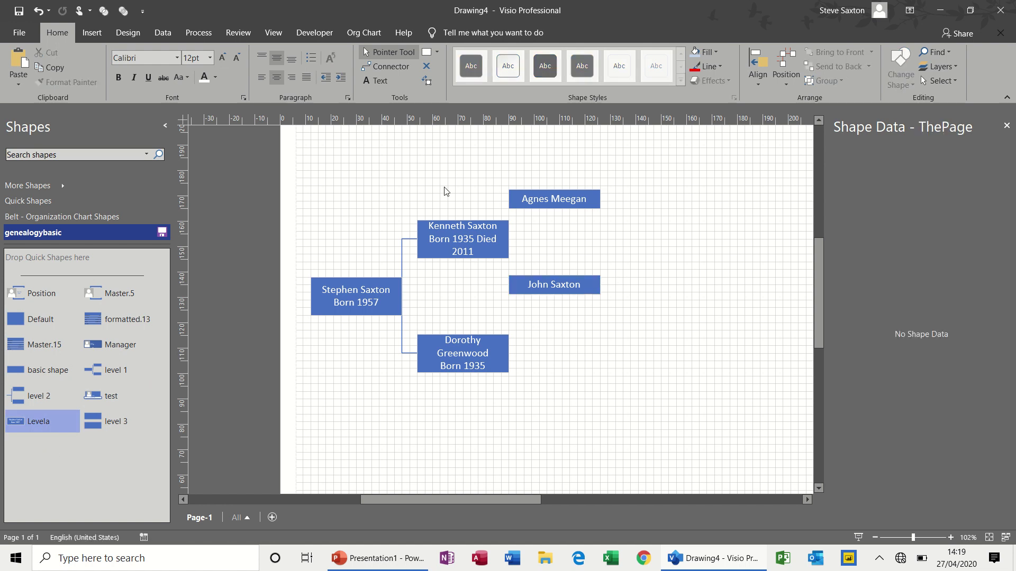
pyautogui.click(426, 65)
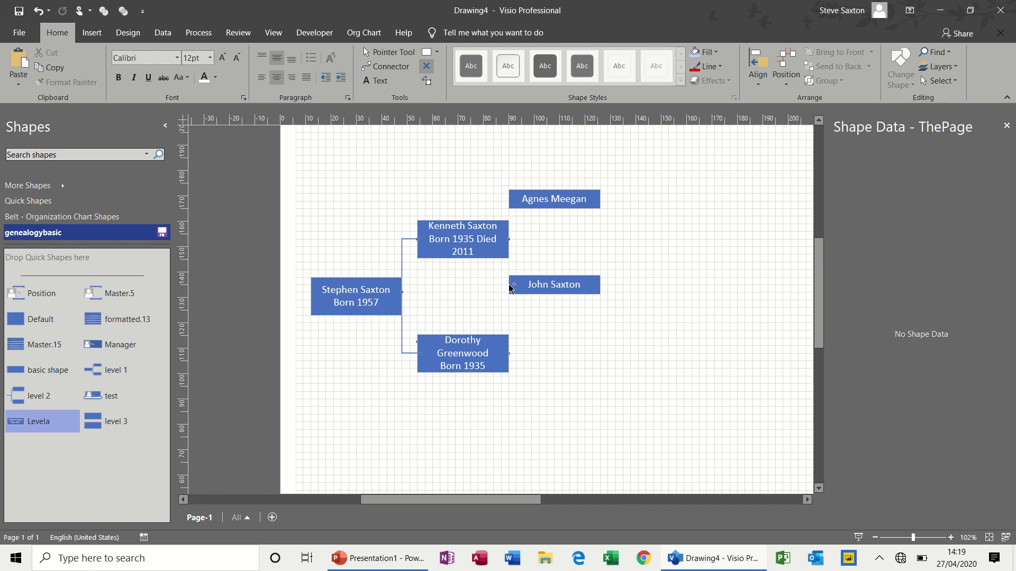
pyautogui.click(511, 289)
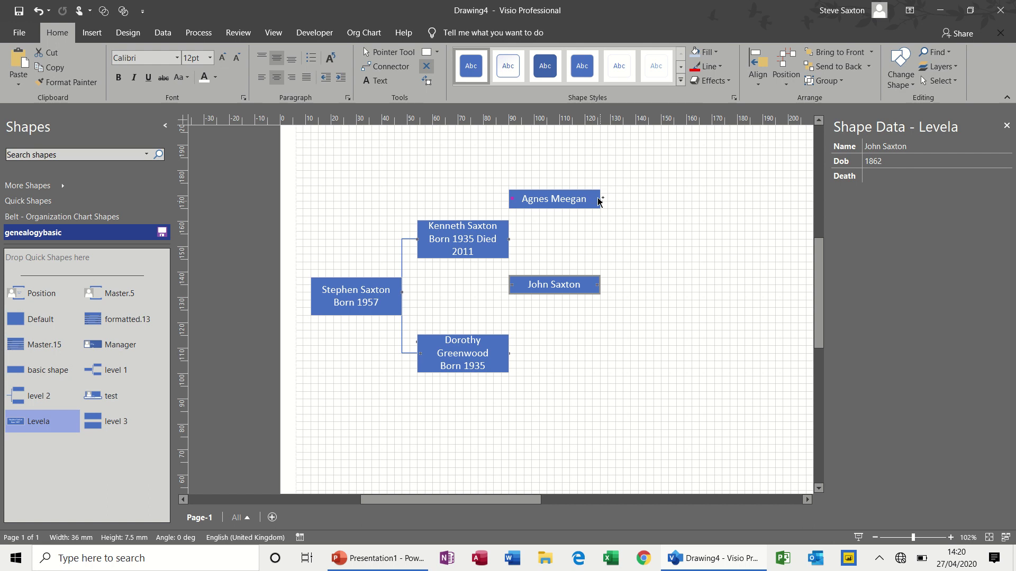
pyautogui.click(381, 55)
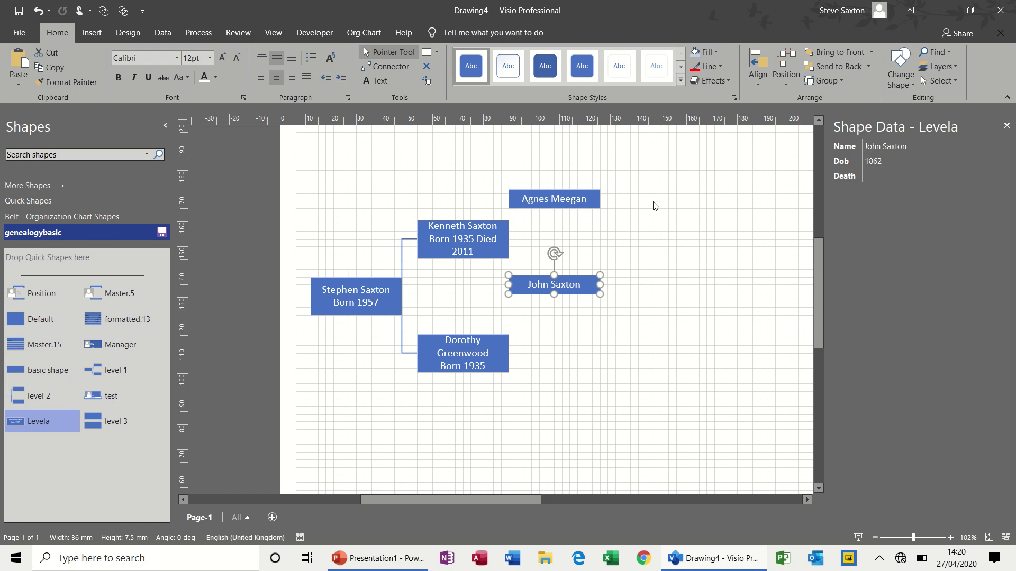
pyautogui.click(663, 260)
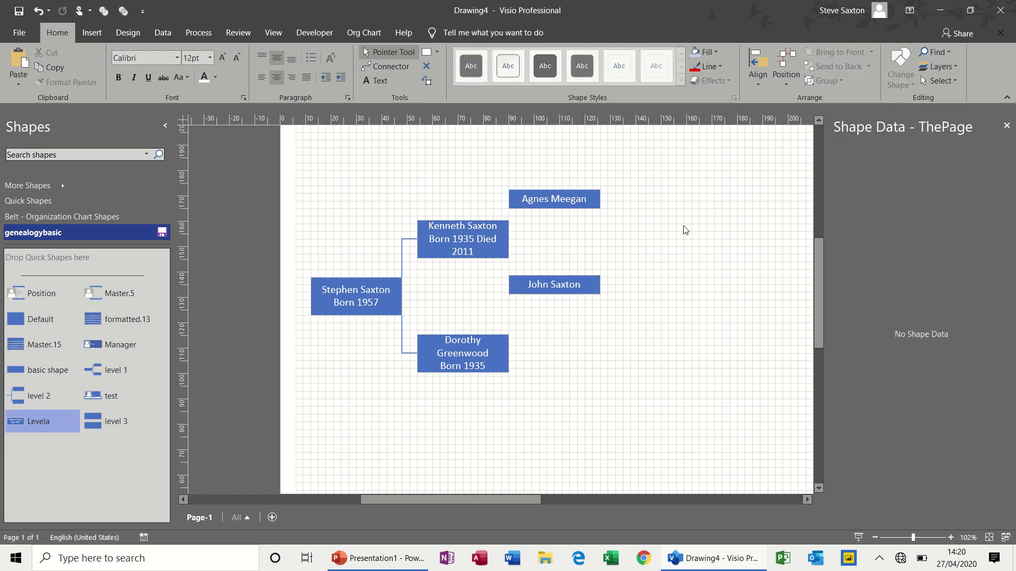
# Check the person shapes' data and show the Belt - Organization Chart Shapes stencil
pyautogui.click(446, 242)
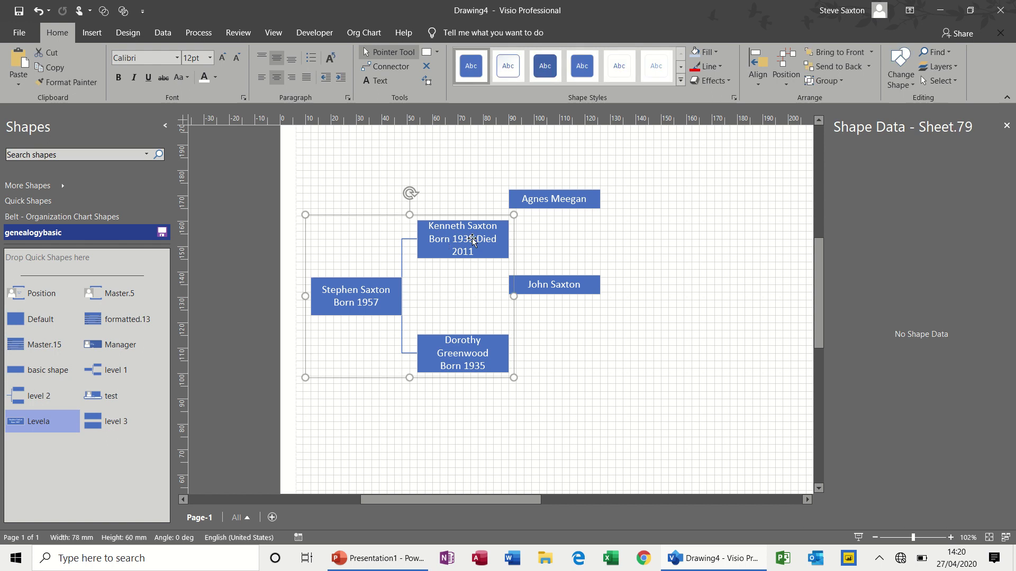
pyautogui.click(606, 241)
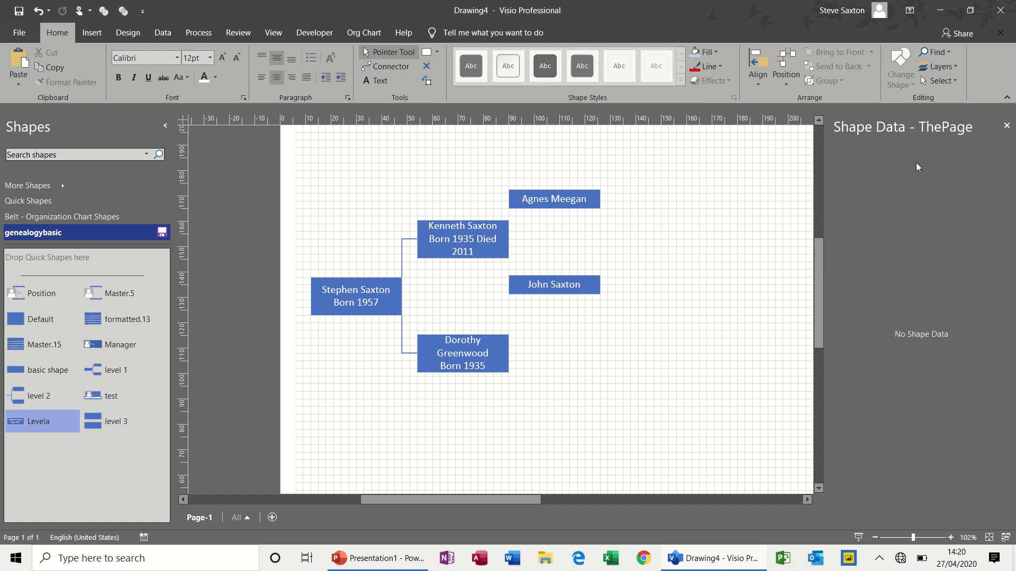
pyautogui.click(554, 200)
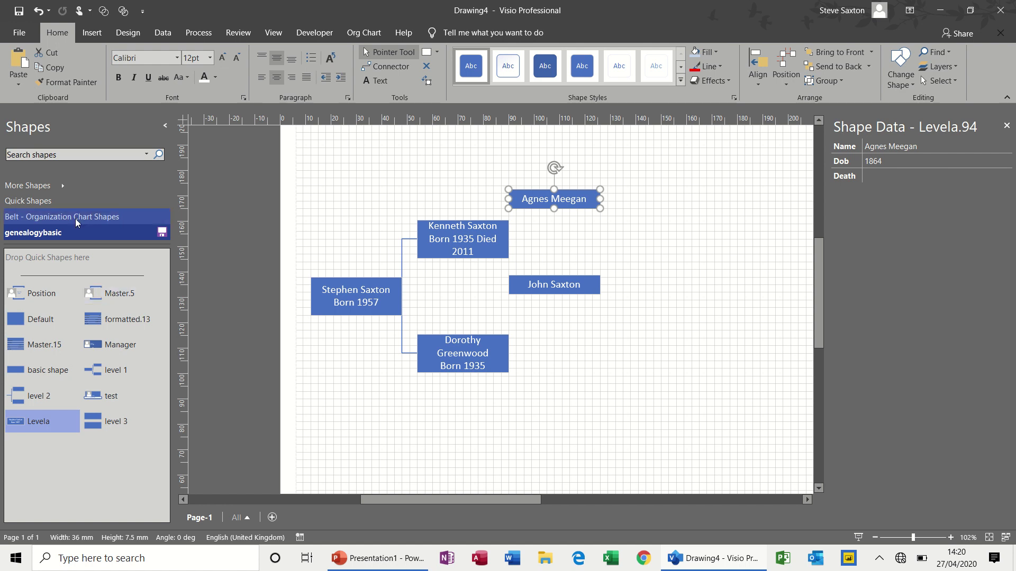
pyautogui.click(63, 216)
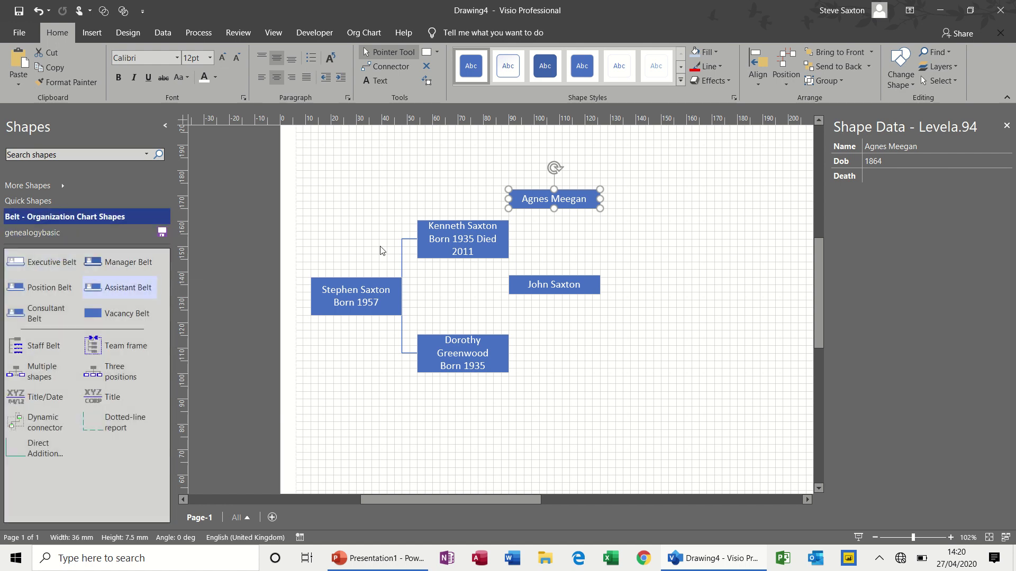
pyautogui.click(635, 272)
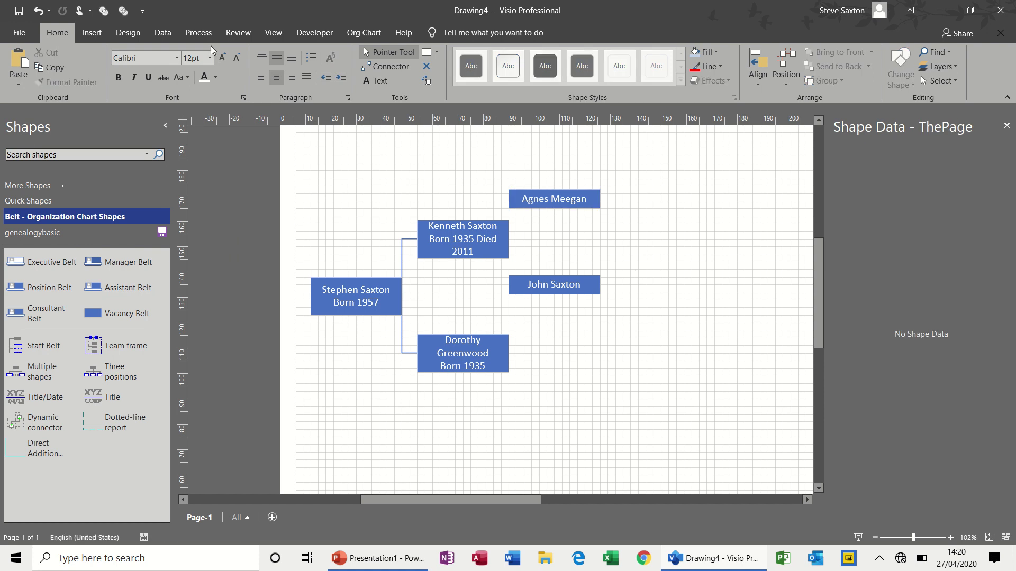
# Start a new shape report that includes the Death, Dob and Name properties
pyautogui.click(227, 39)
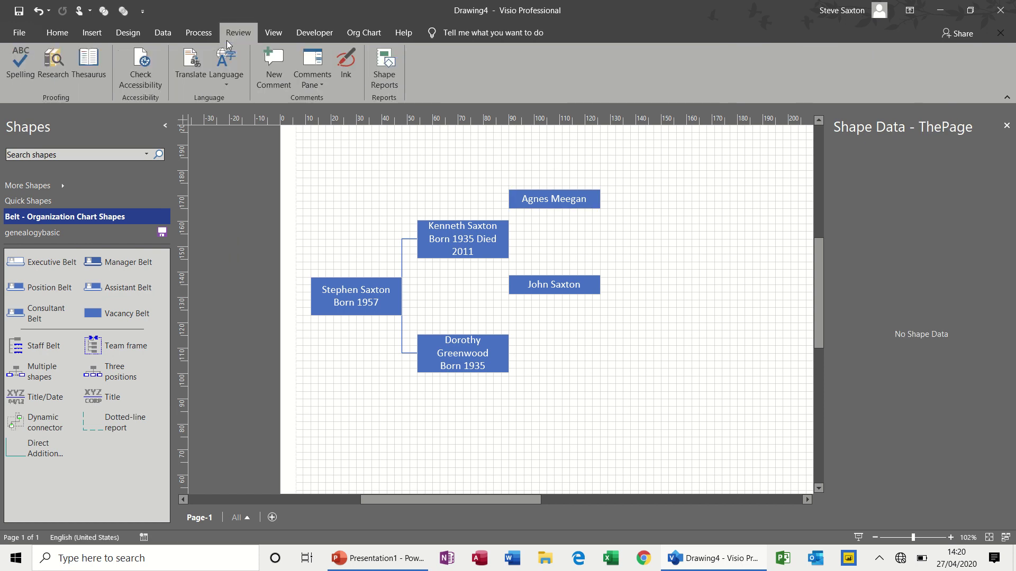
pyautogui.click(383, 73)
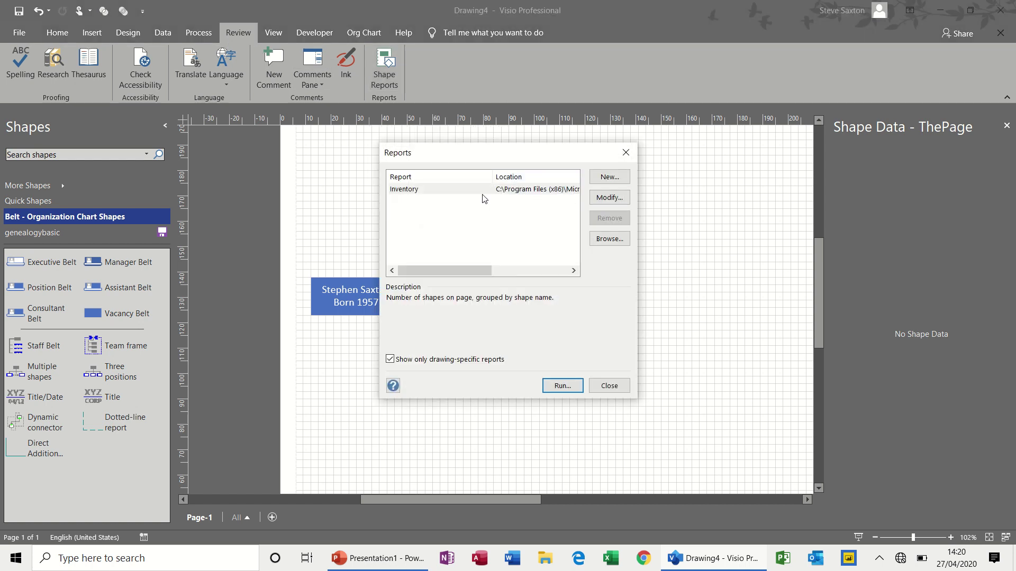
pyautogui.click(601, 178)
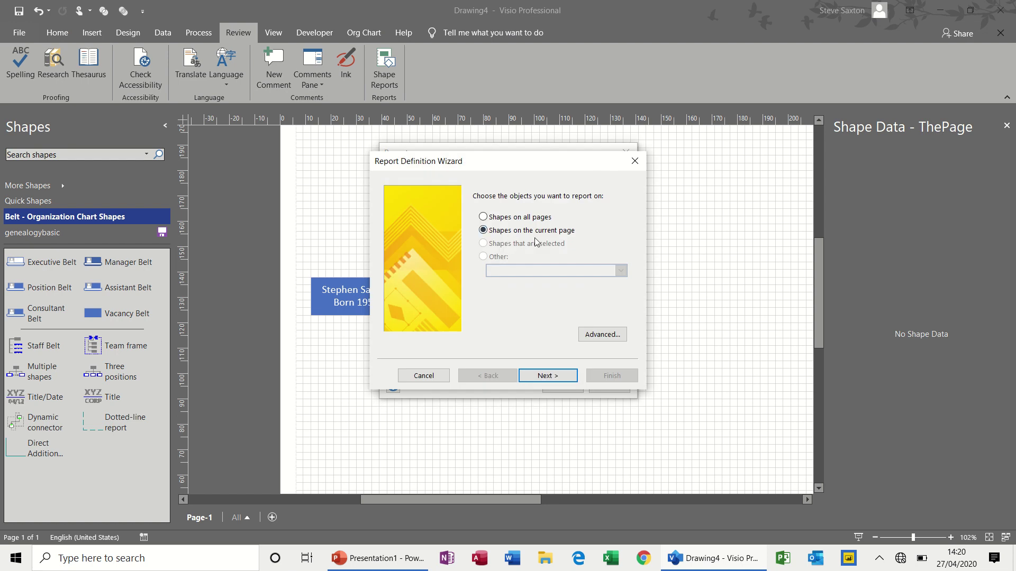
pyautogui.click(546, 374)
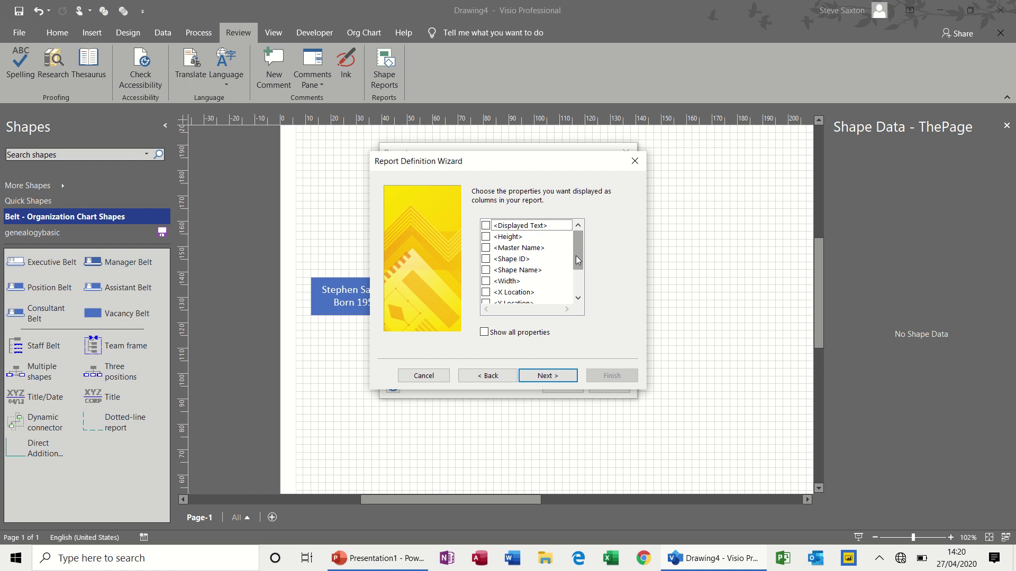
pyautogui.moveTo(576, 256); pyautogui.dragTo(575, 281)
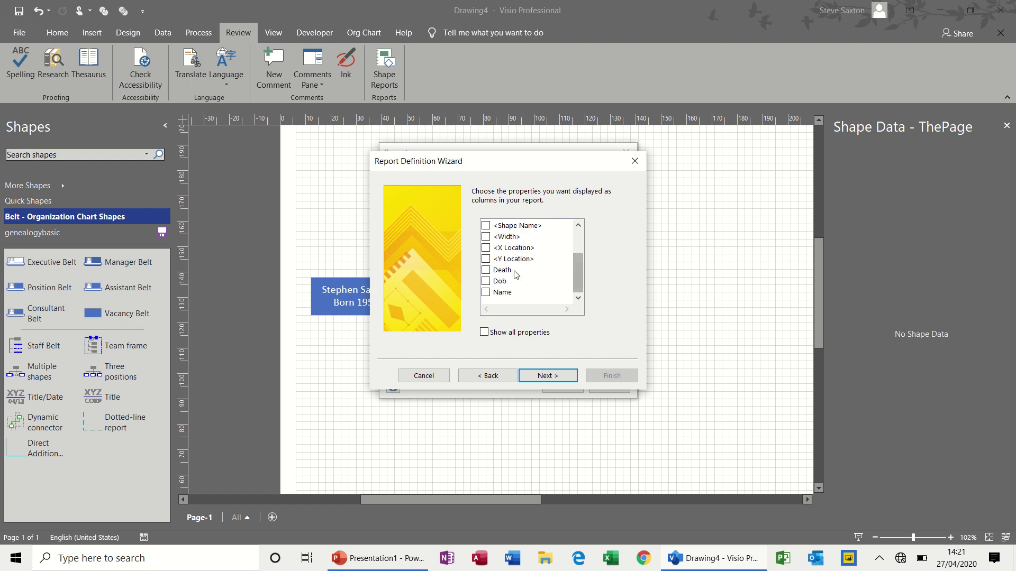
pyautogui.click(485, 270)
pyautogui.click(486, 281)
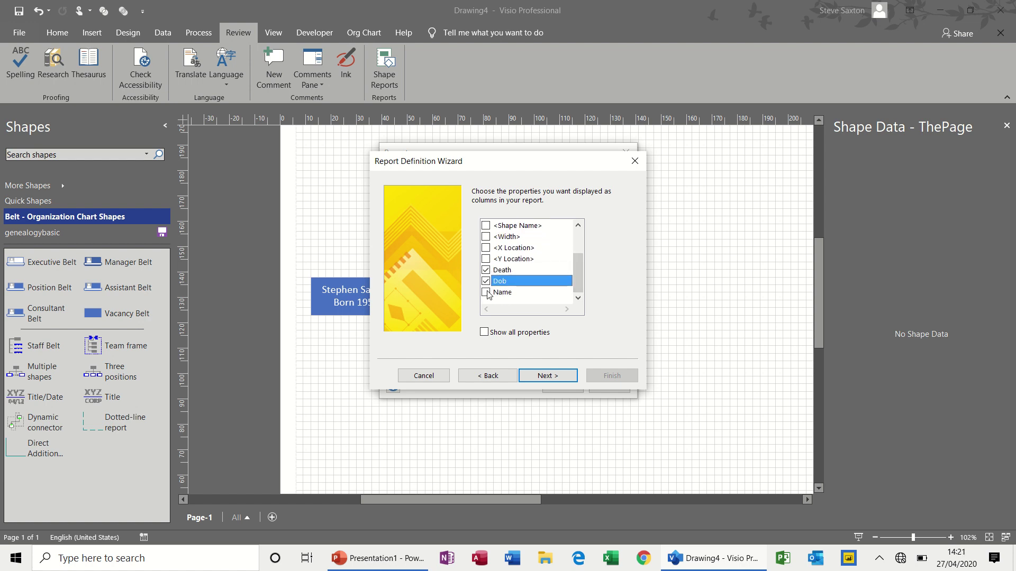
pyautogui.click(487, 293)
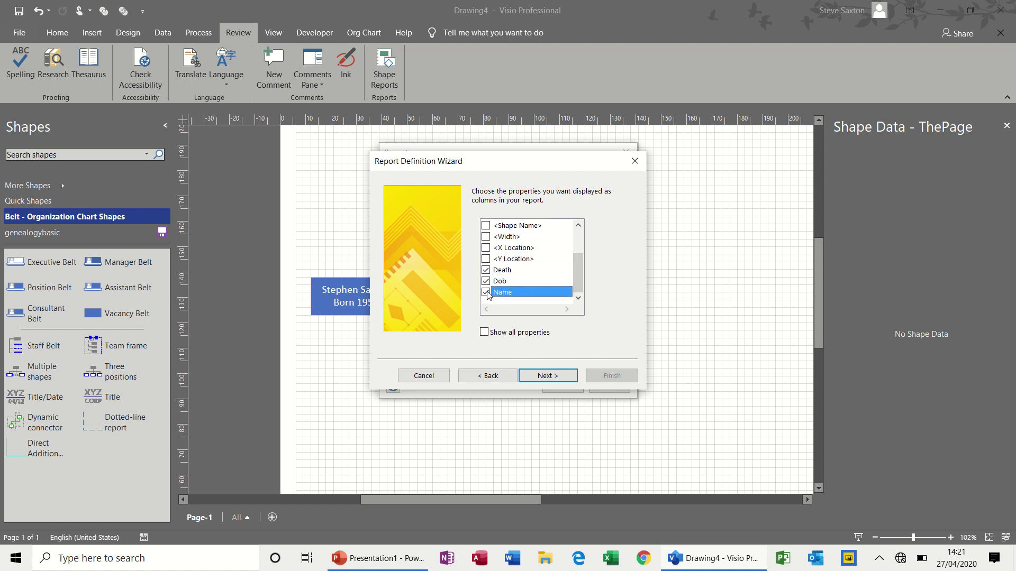
# Title the report 'steve' and save its definition in the drawing as 'steve'
pyautogui.click(545, 376)
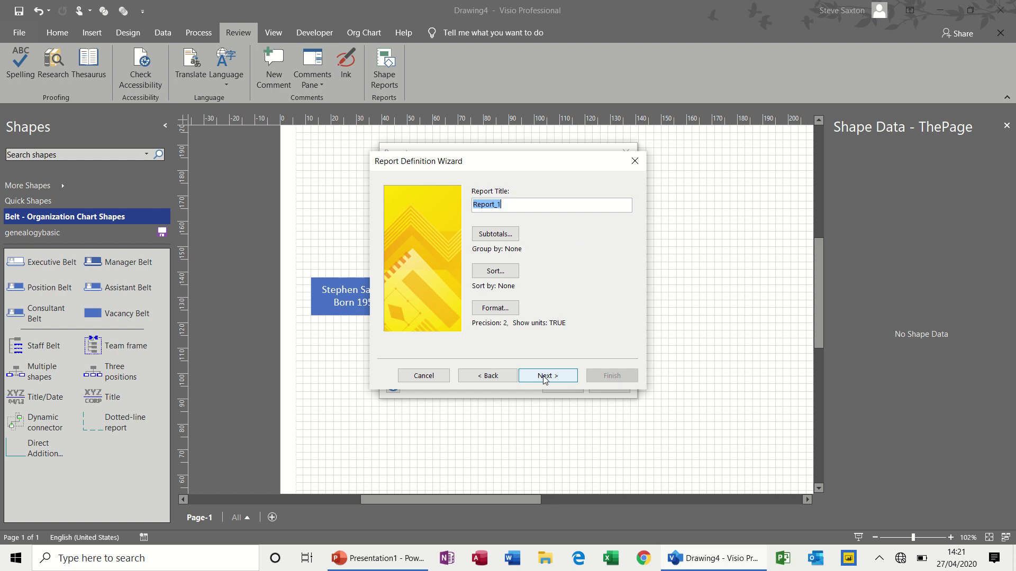
pyautogui.write('steve')
pyautogui.click(543, 376)
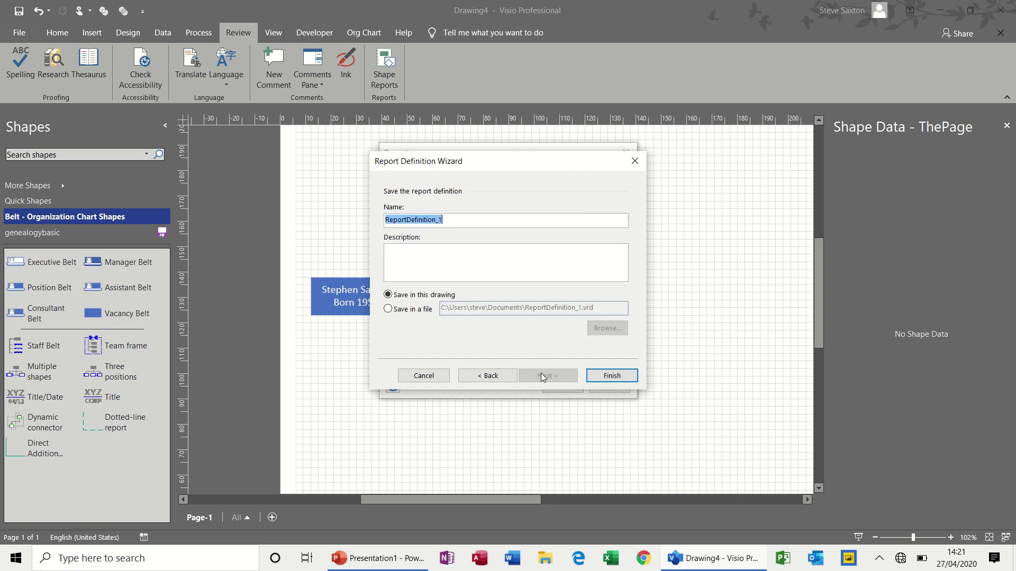
pyautogui.write('steve')
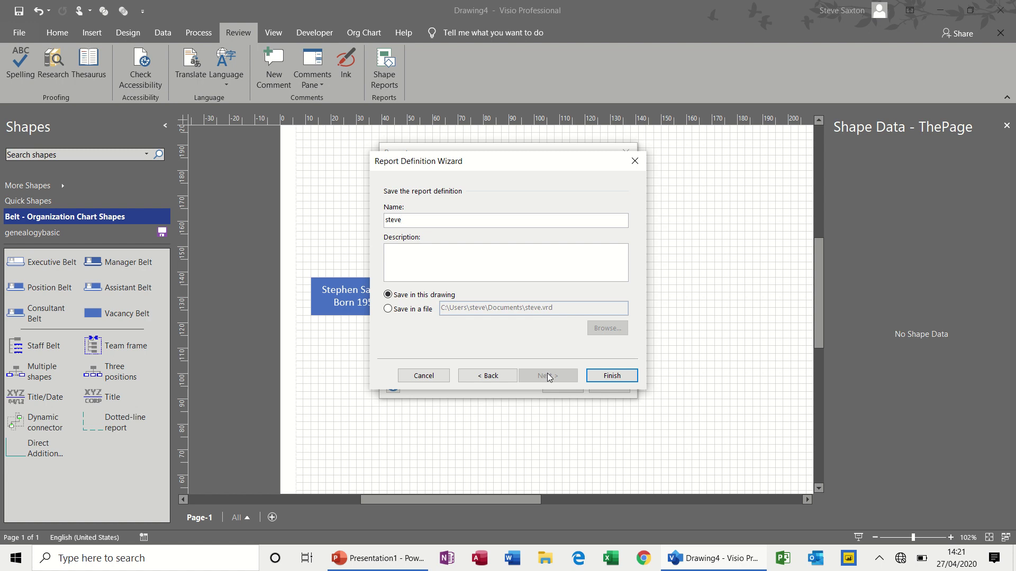
pyautogui.click(608, 379)
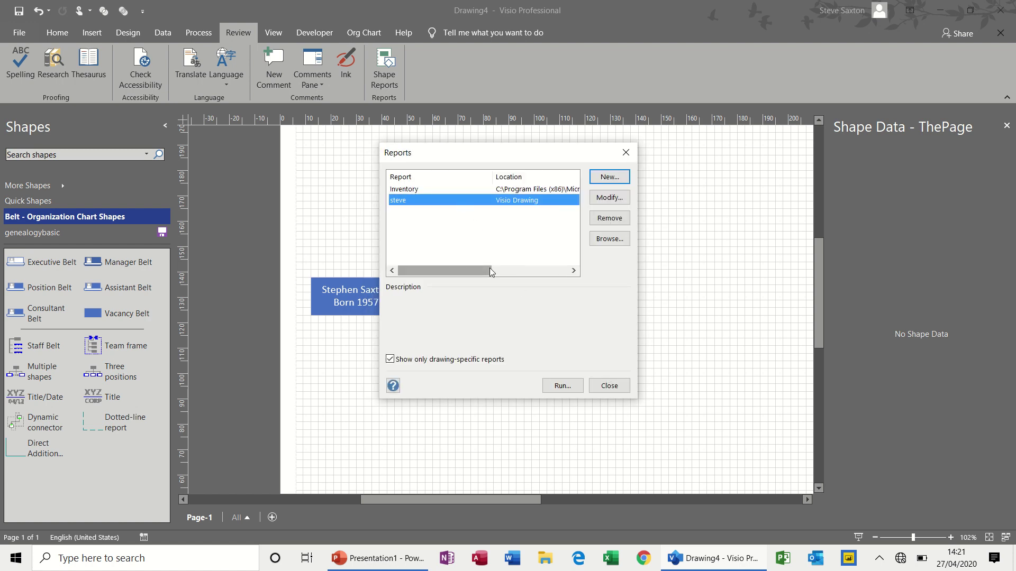
# Run the new report as an Excel workbook listing Death, Dob and Name
pyautogui.click(562, 386)
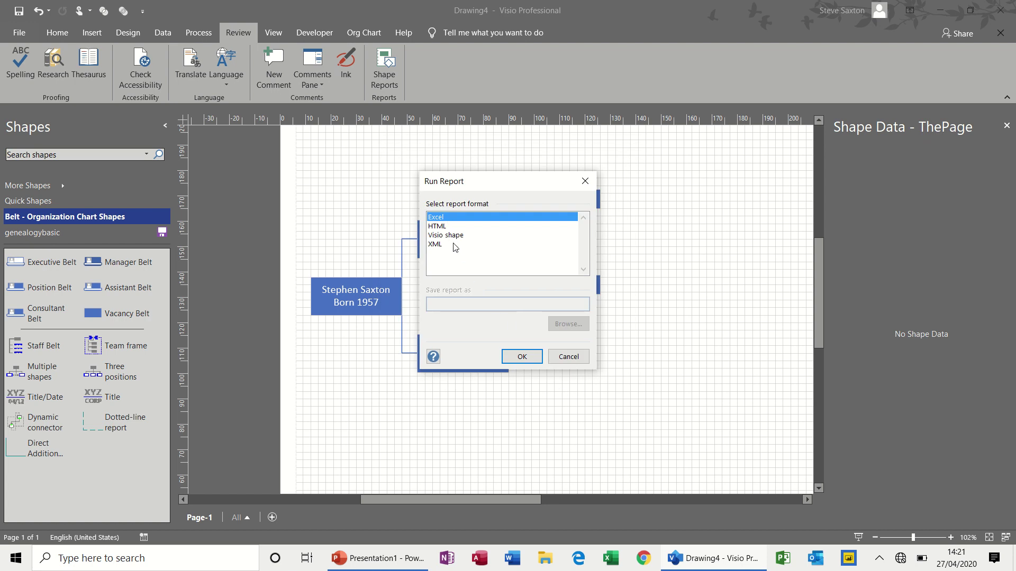
pyautogui.click(514, 351)
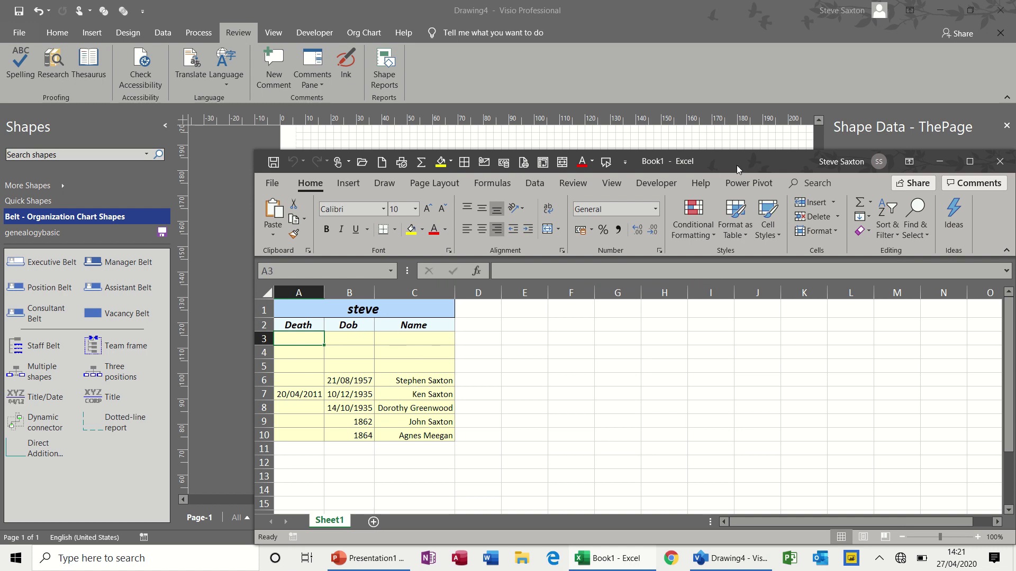
# Close the Excel 'steve' report workbook without saving it
pyautogui.moveTo(723, 160); pyautogui.dragTo(650, 109)
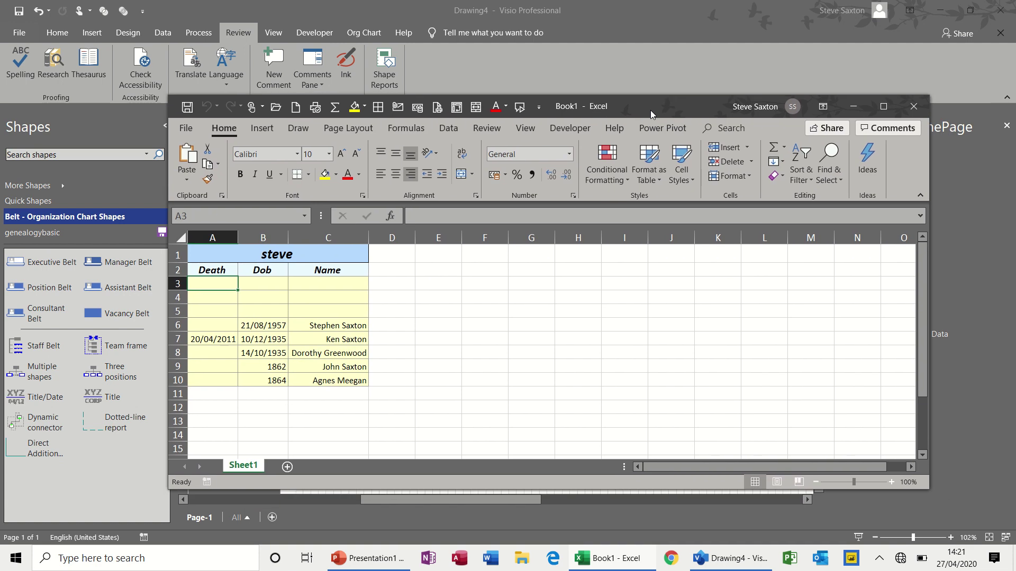
pyautogui.click(917, 110)
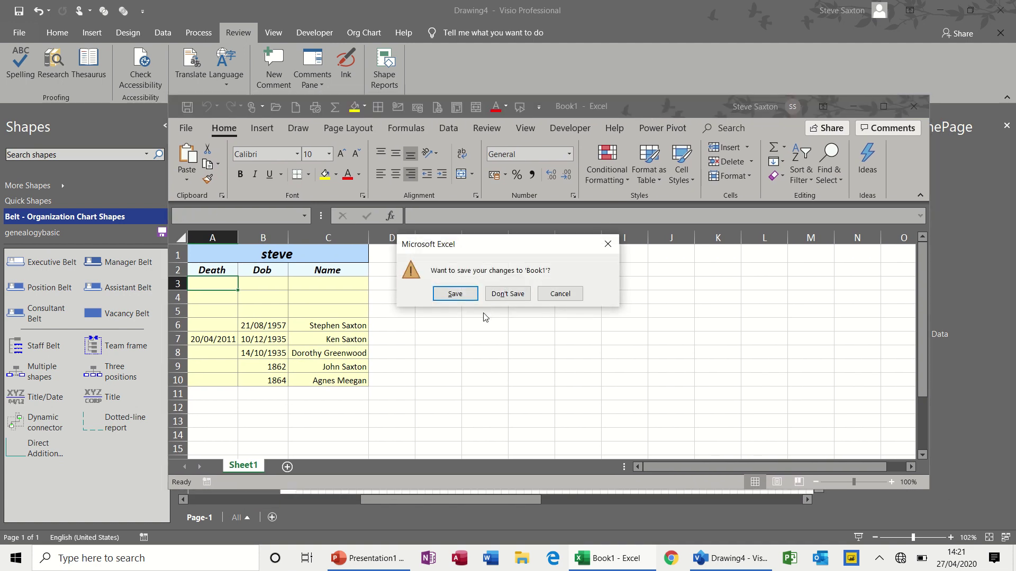
pyautogui.click(509, 294)
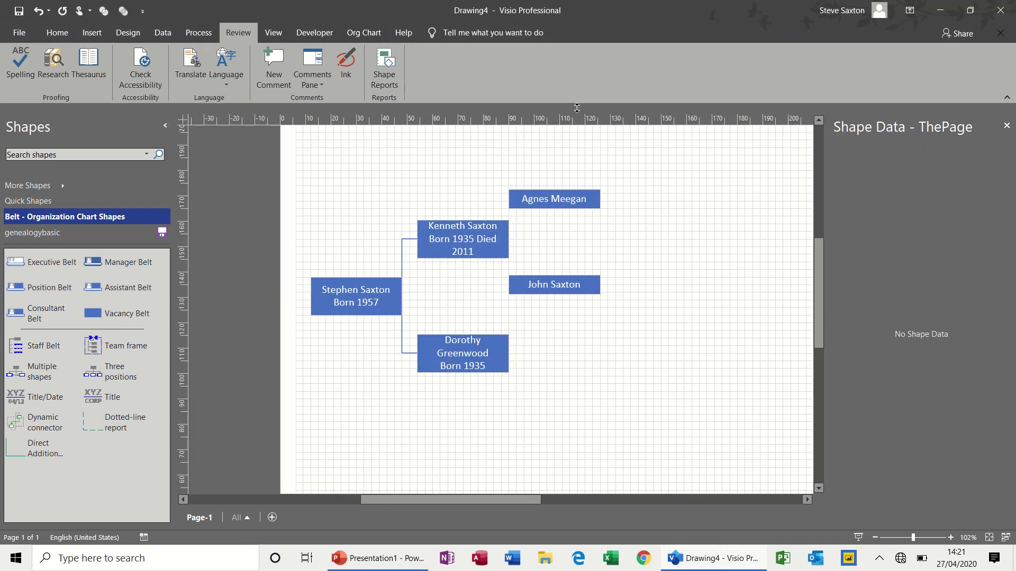